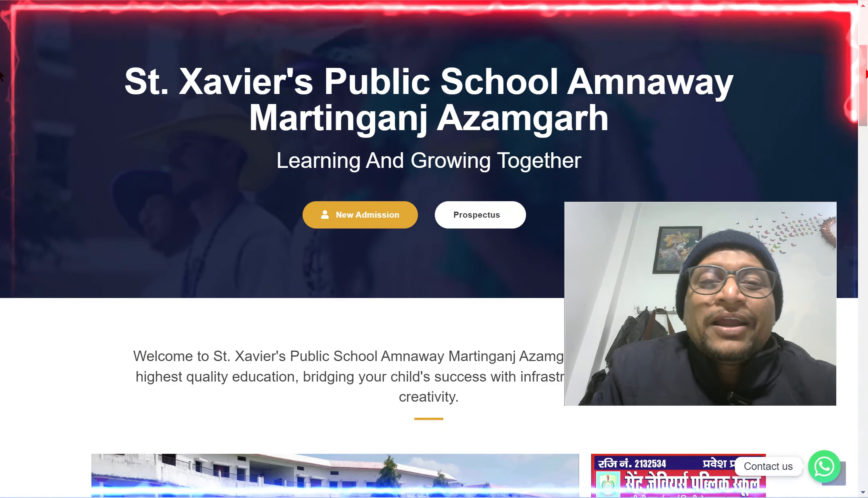
# Scroll to the top of the school homepage and show the ABOUT, CURRICULUM and ACADEMICS dropdowns.
pyautogui.scroll(2, 428, 249)
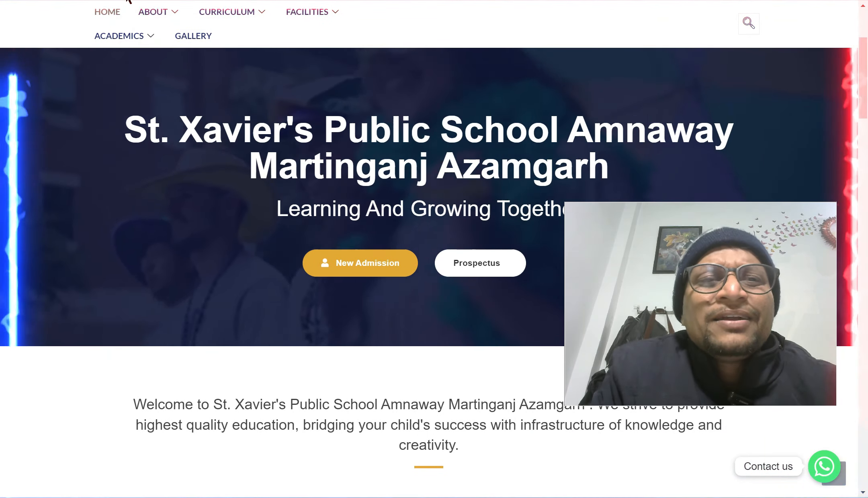
pyautogui.moveTo(164, 16)
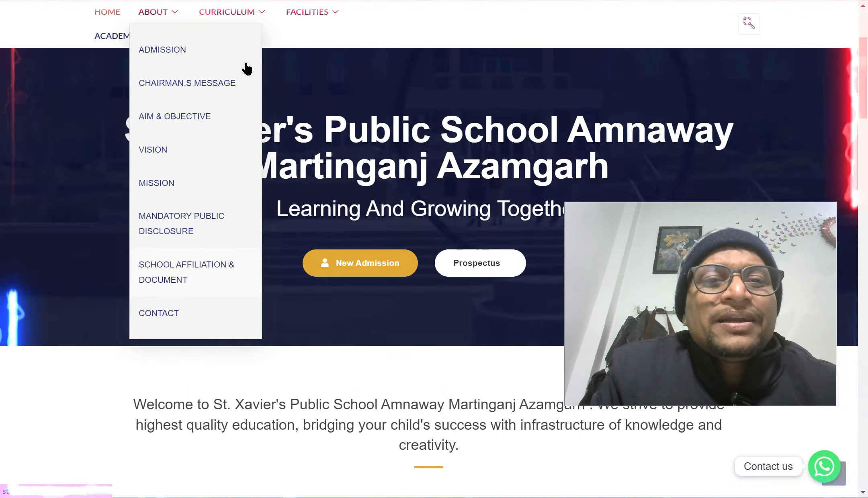
pyautogui.moveTo(233, 18)
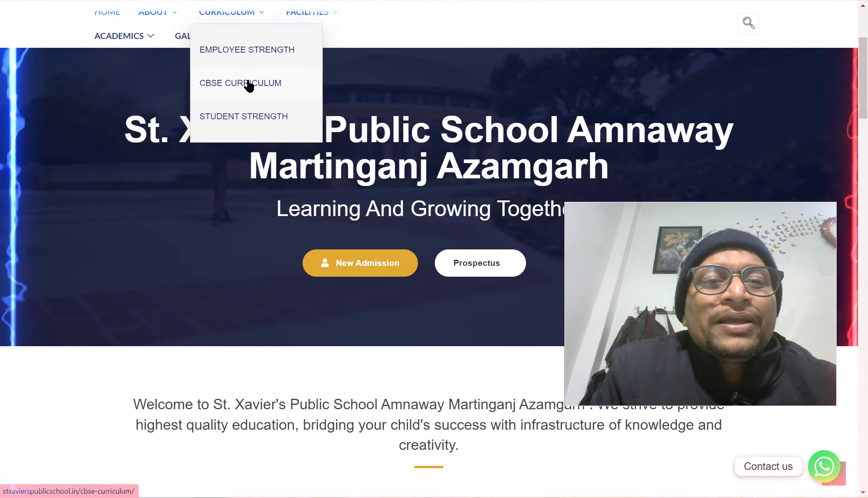
pyautogui.moveTo(147, 43)
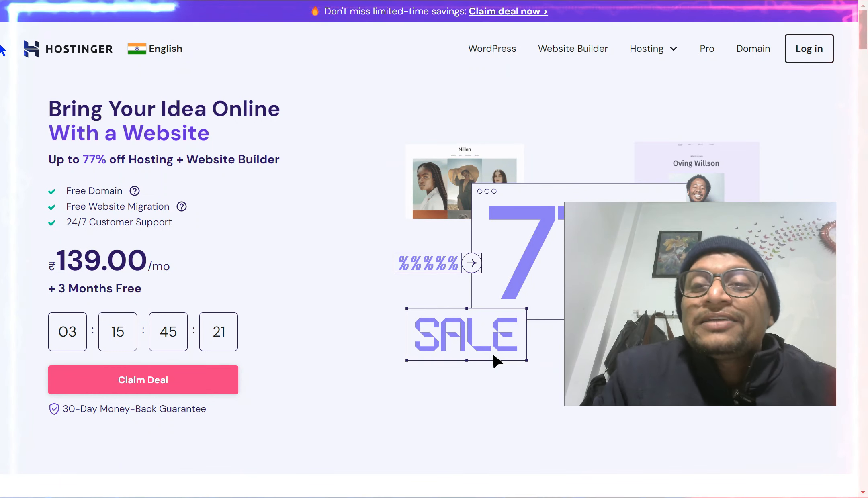
# Scroll to the plan cards: Premium ₹139.00/mo, Business ₹249.00/mo and Cloud Startup.
pyautogui.scroll(-5, 1, 51)
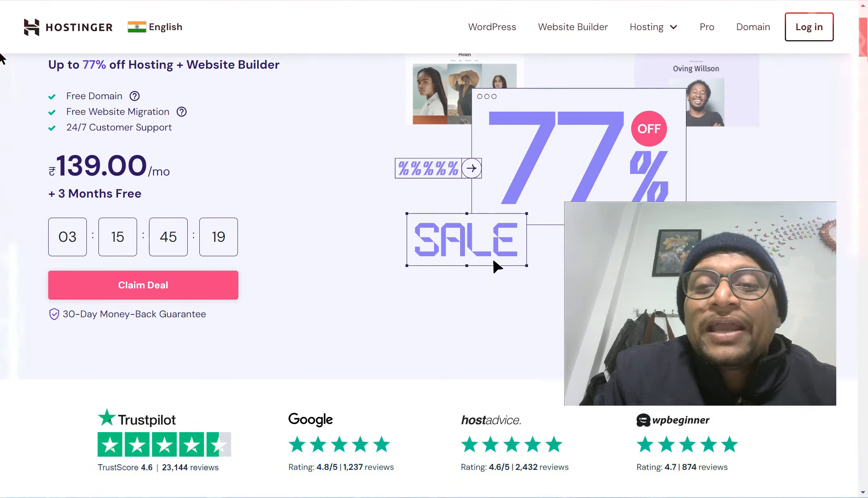
pyautogui.scroll(-10, 1, 80)
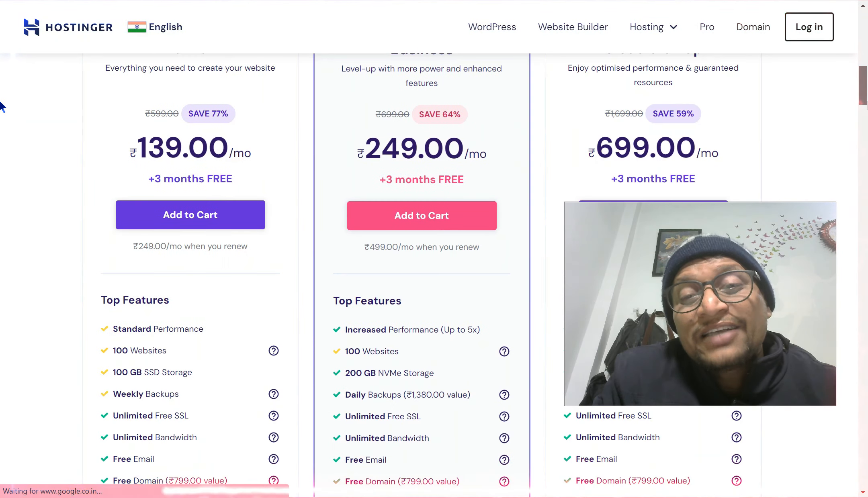
pyautogui.scroll(3, 1, 105)
pyautogui.scroll(-2, 2, 102)
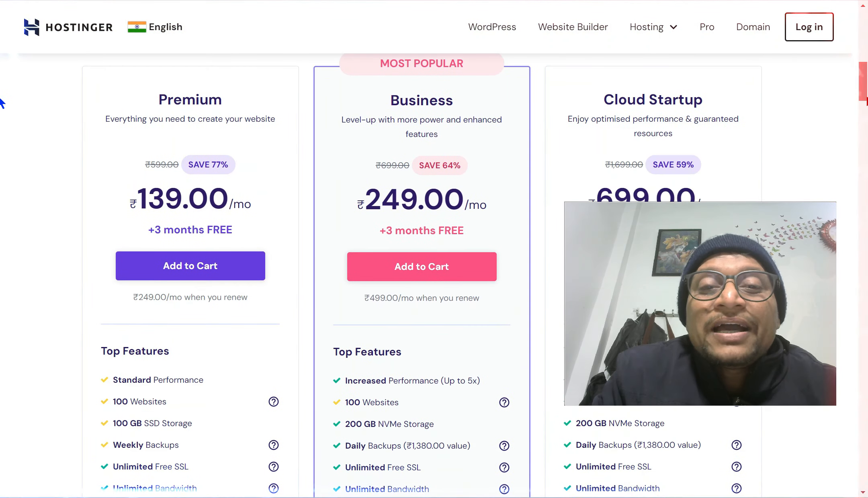
pyautogui.scroll(-2, 1, 105)
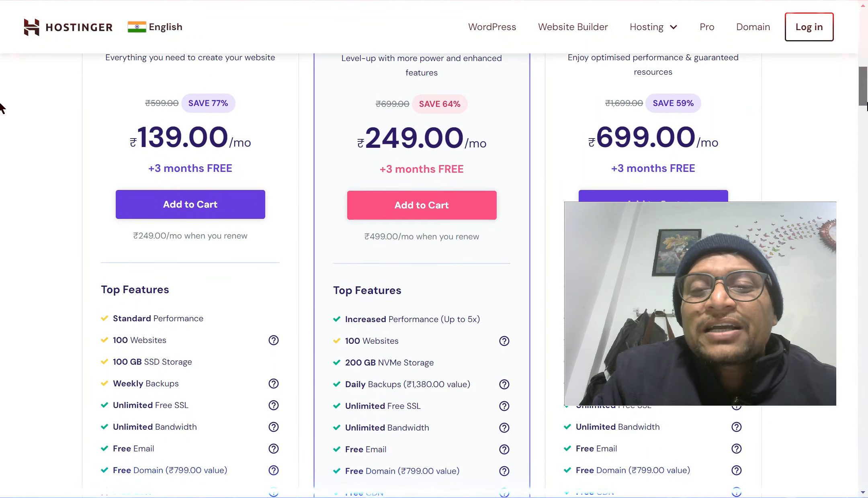
pyautogui.scroll(2, 1, 105)
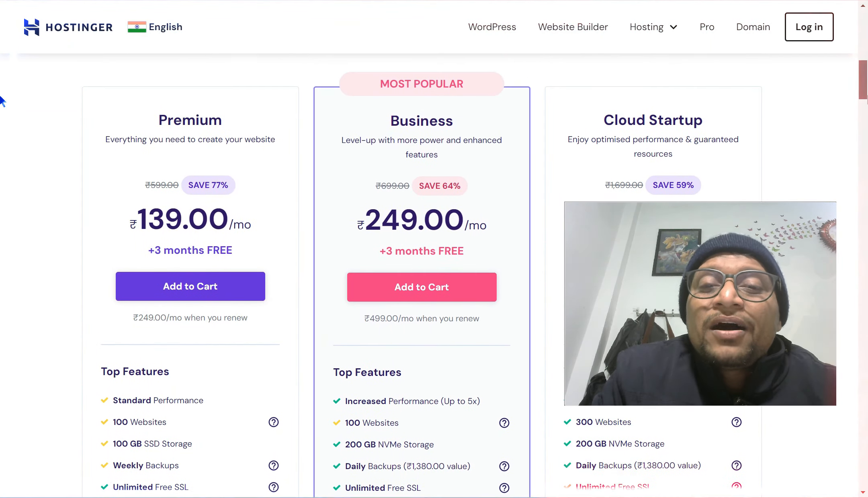
pyautogui.scroll(-1, 1, 100)
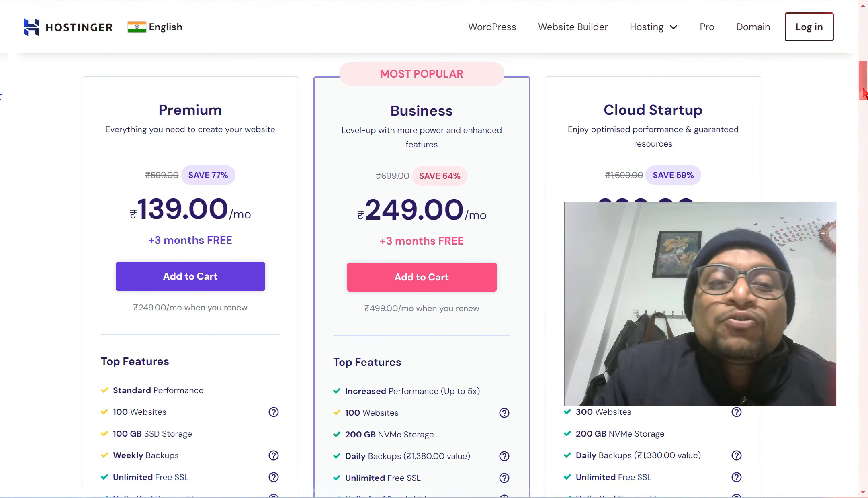
pyautogui.scroll(-1, 2, 96)
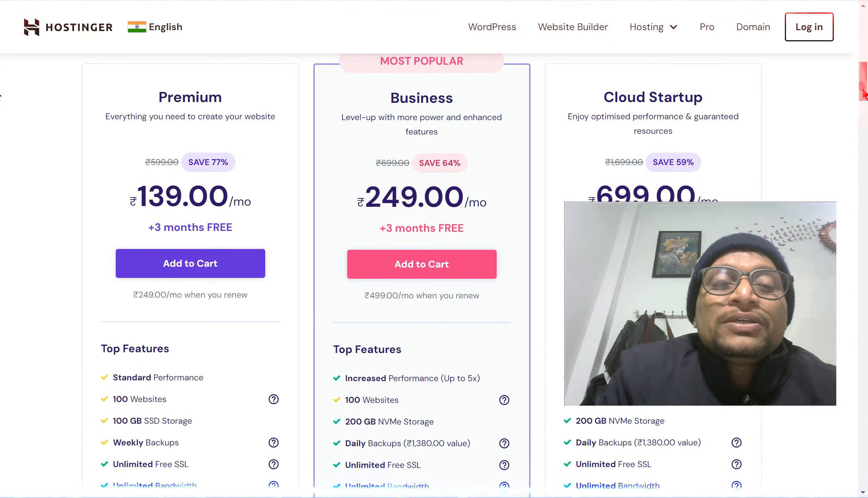
pyautogui.moveTo(862, 89); pyautogui.dragTo(863, 89)
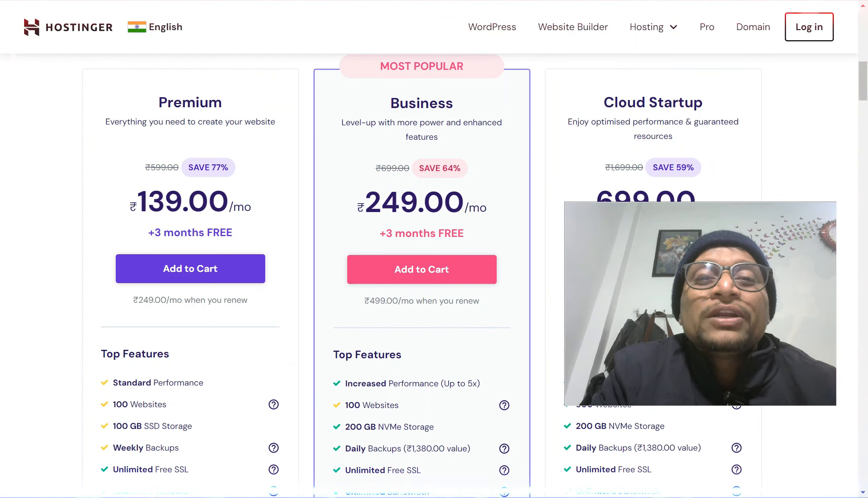
# Switch back to the school website tab and scroll down its page.
pyautogui.hotkey('ctrl', 'Tab')
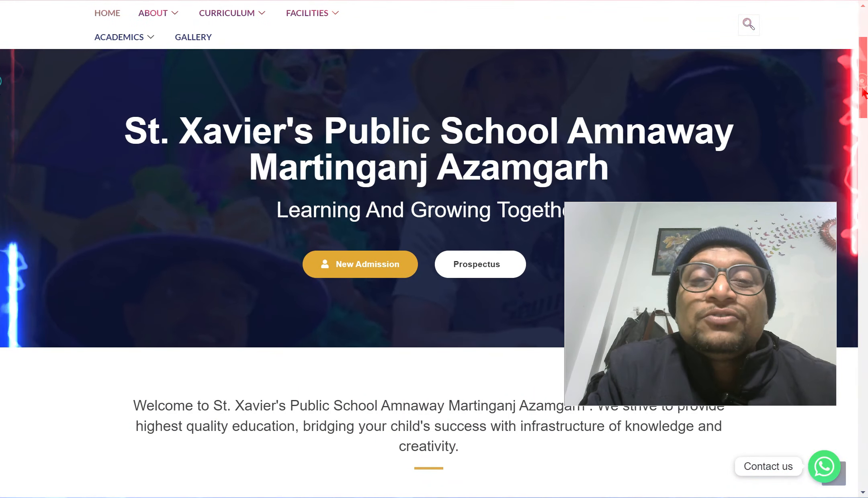
pyautogui.scroll(-2, 863, 100)
pyautogui.moveTo(863, 107)
pyautogui.mouseDown()
pyautogui.moveTo(847, 238)
pyautogui.moveTo(852, 120)
pyautogui.mouseUp()
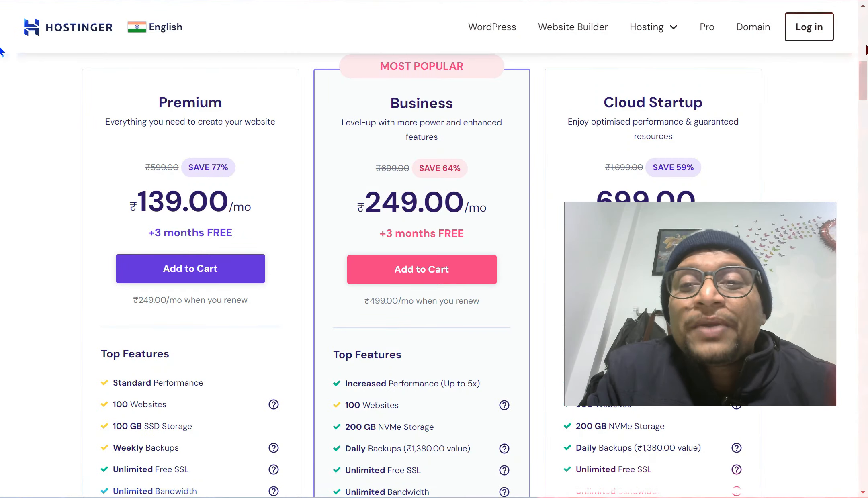
# Scroll through the plan feature lists and highlight Premium's Free Domain (₹799.00 value) line.
pyautogui.scroll(-15, 2, 133)
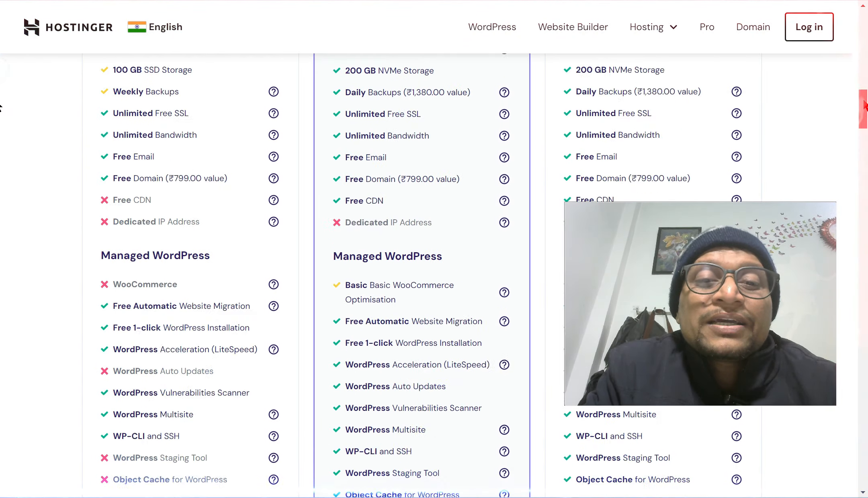
pyautogui.scroll(-6, 2, 185)
pyautogui.scroll(5, 2, 183)
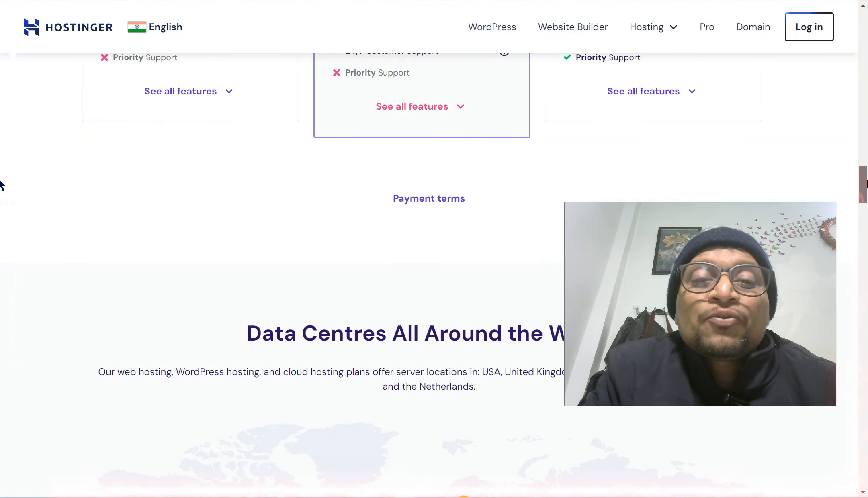
pyautogui.scroll(10, 2, 181)
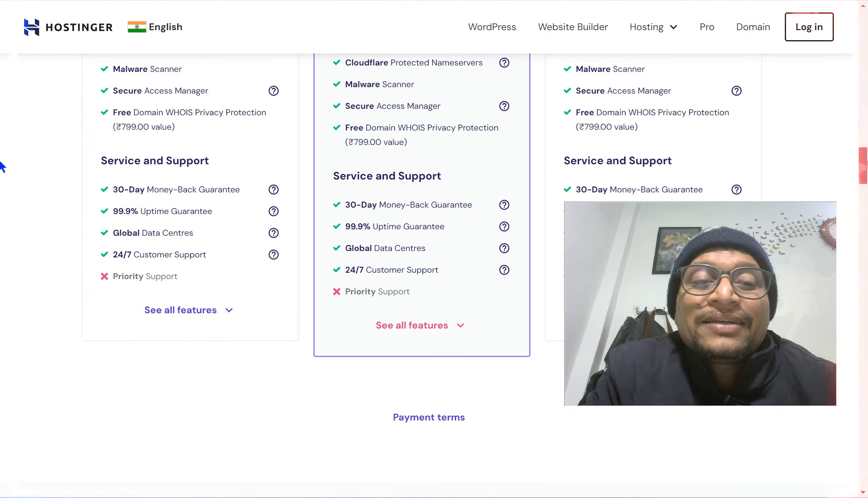
pyautogui.scroll(8, 2, 128)
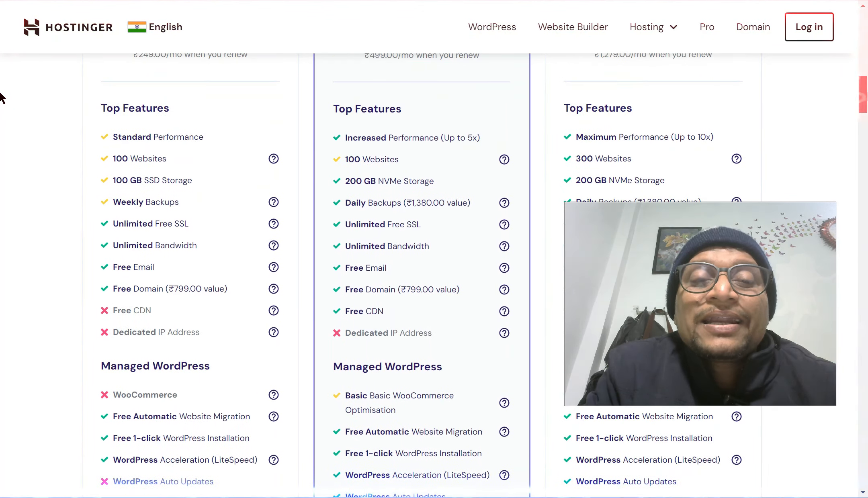
pyautogui.scroll(2, 2, 78)
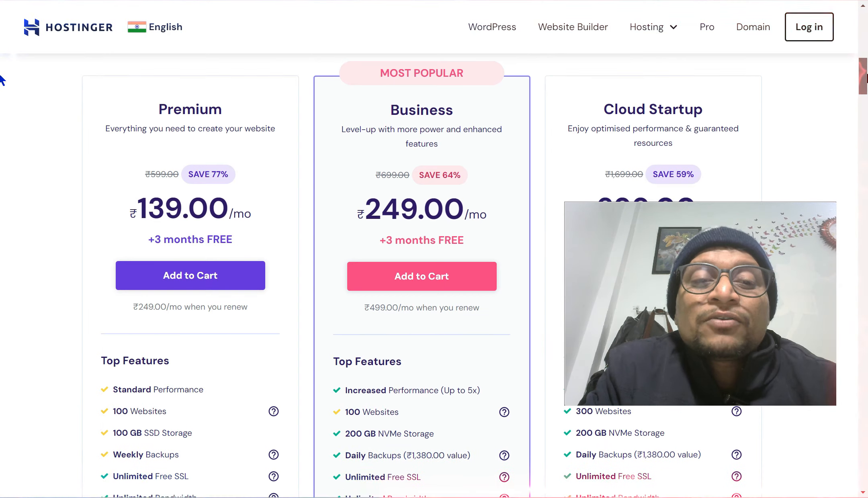
pyautogui.scroll(-1, 2, 81)
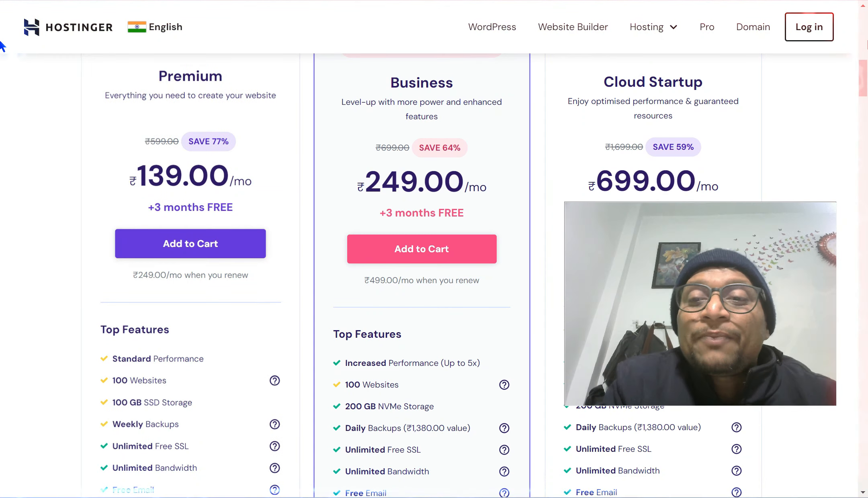
pyautogui.scroll(-2, 1, 92)
pyautogui.scroll(3, 0, 89)
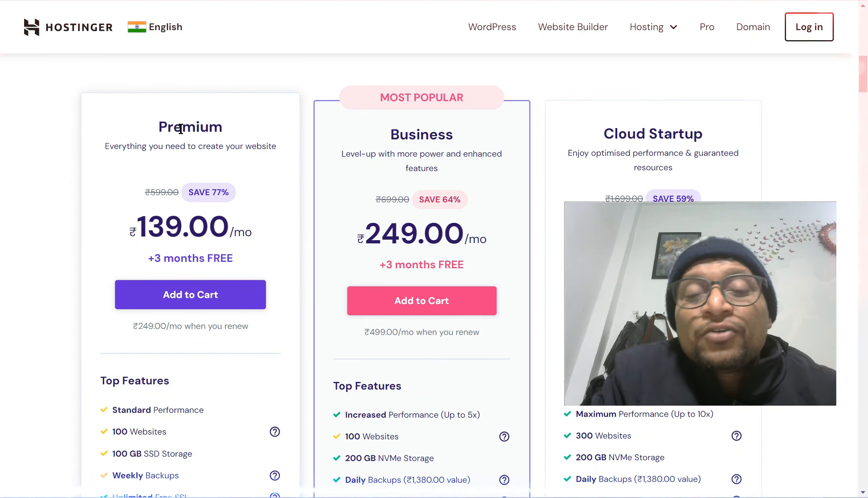
pyautogui.scroll(-6, 185, 163)
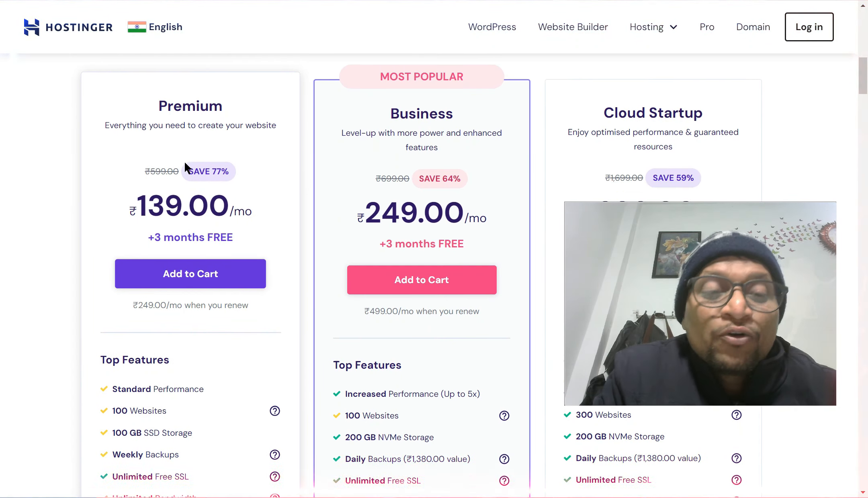
pyautogui.scroll(-2, 185, 165)
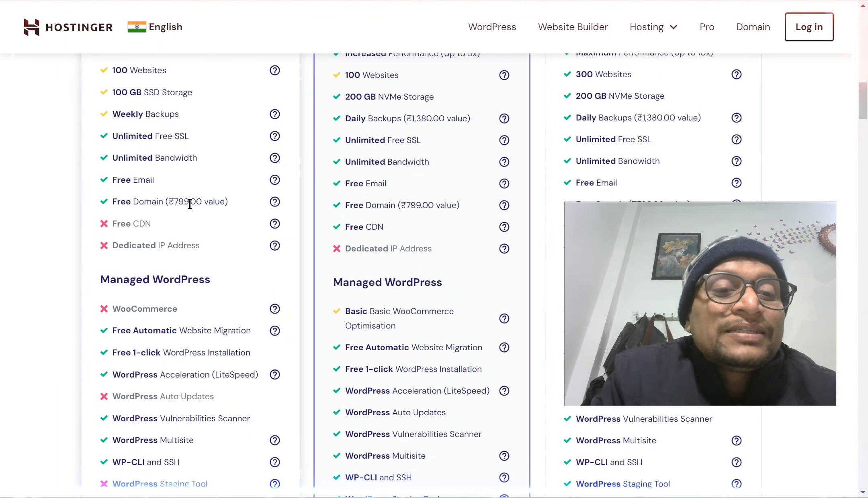
pyautogui.tripleClick(190, 204)
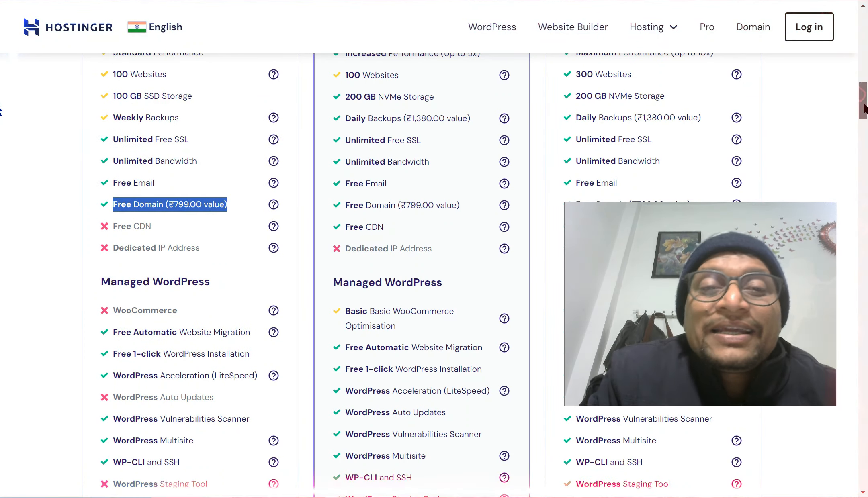
pyautogui.moveTo(864, 110); pyautogui.dragTo(863, 86)
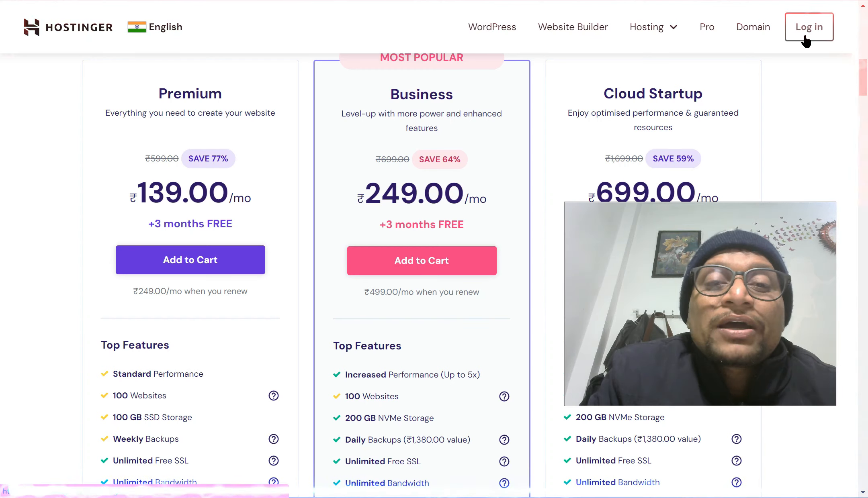
# Go to the Hostinger login page and continue with Google sign-in.
pyautogui.click(805, 40)
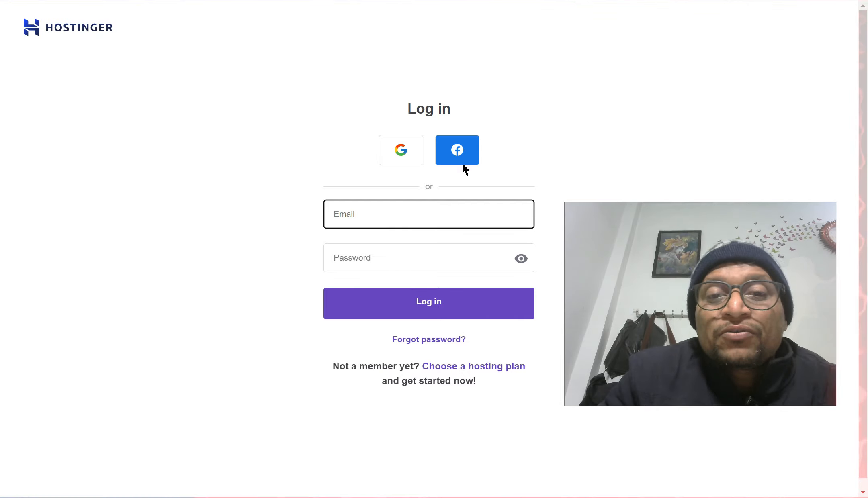
pyautogui.click(409, 155)
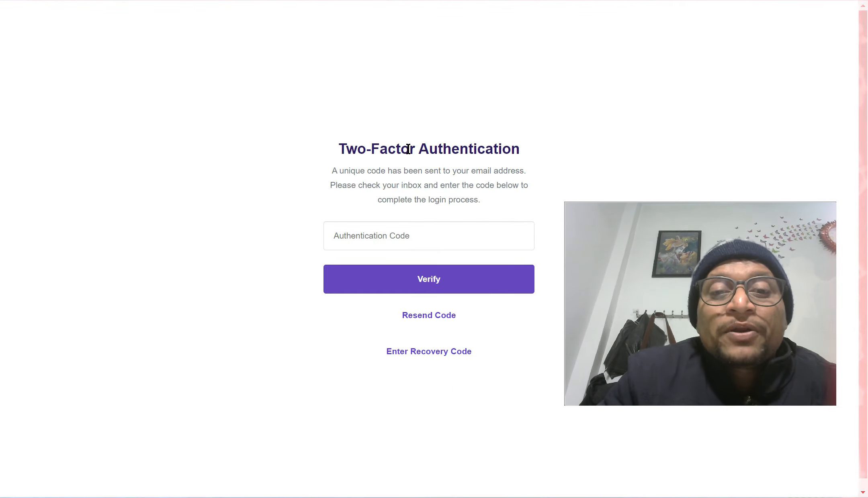
# Enter the emailed two-factor authentication code and verify it to reach the dashboard.
pyautogui.click(414, 238)
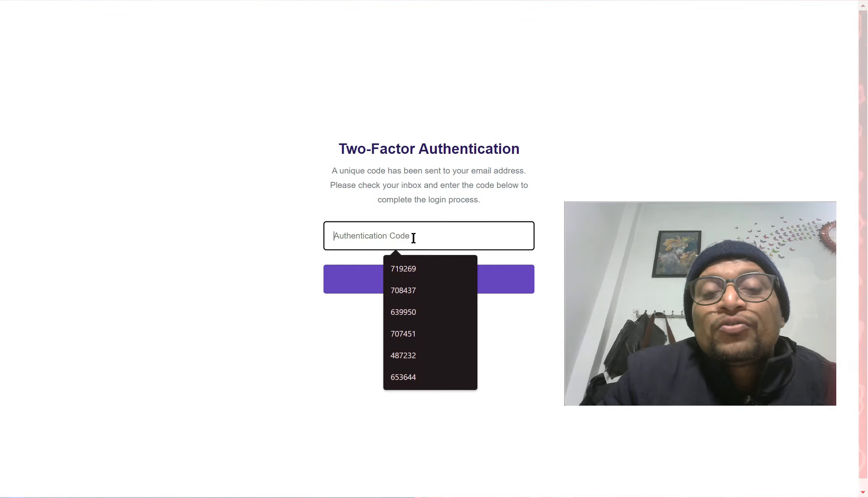
pyautogui.click(585, 121)
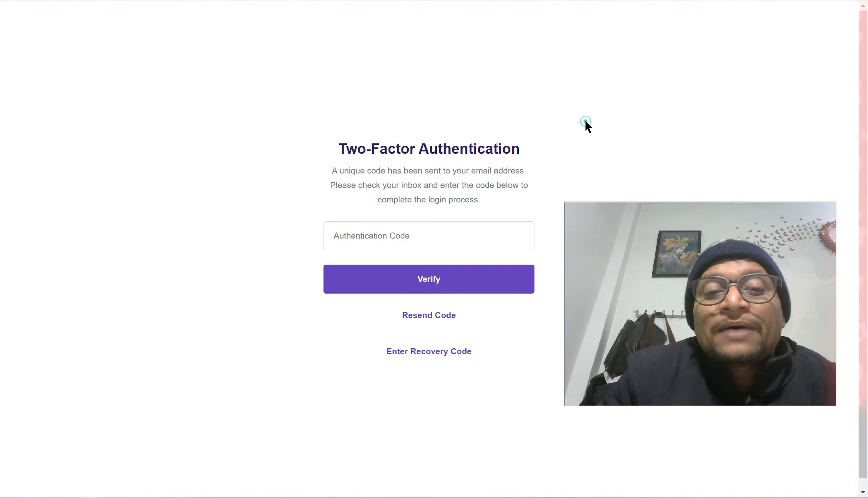
pyautogui.click(411, 237)
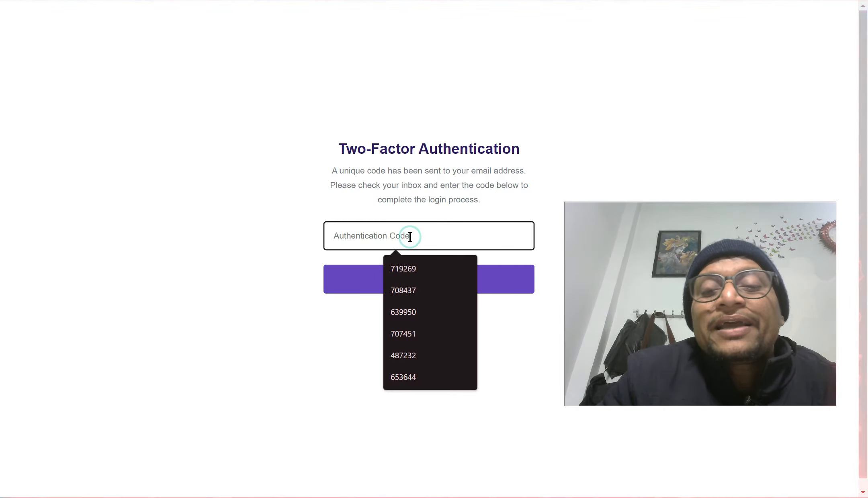
pyautogui.click(591, 132)
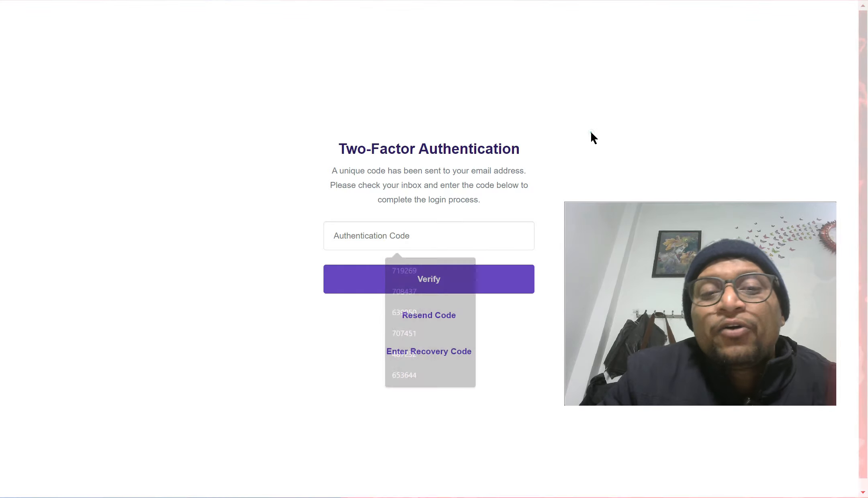
pyautogui.click(428, 235)
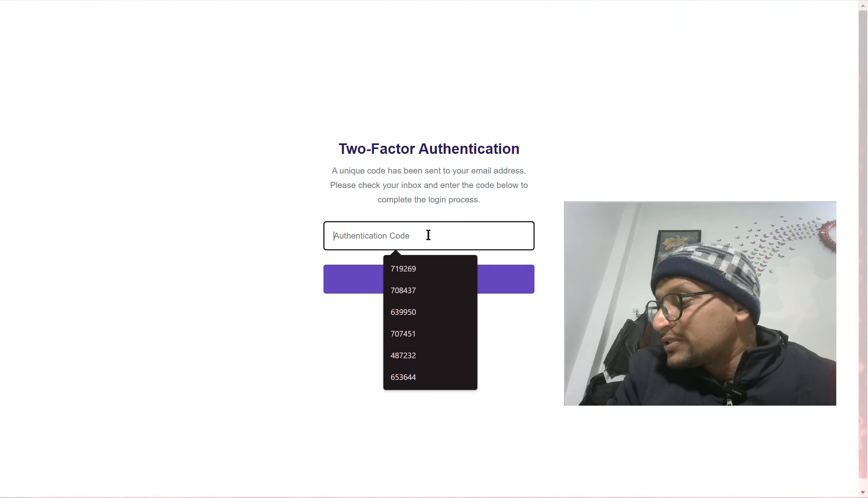
pyautogui.click(371, 236)
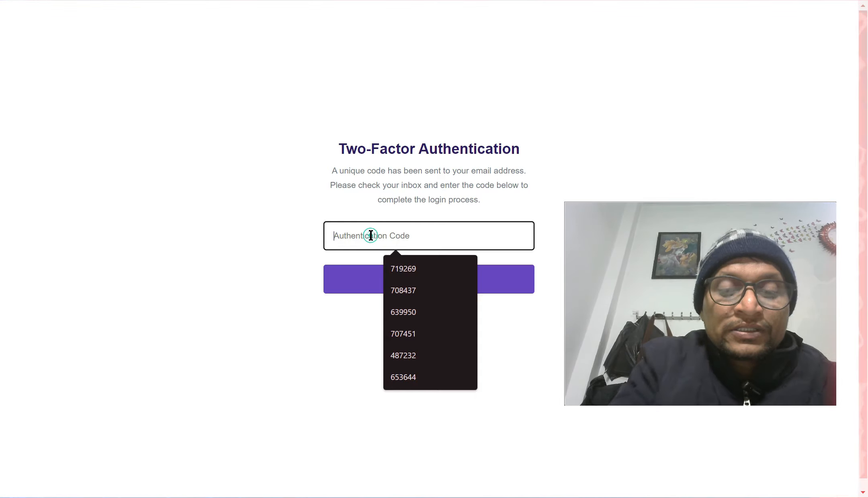
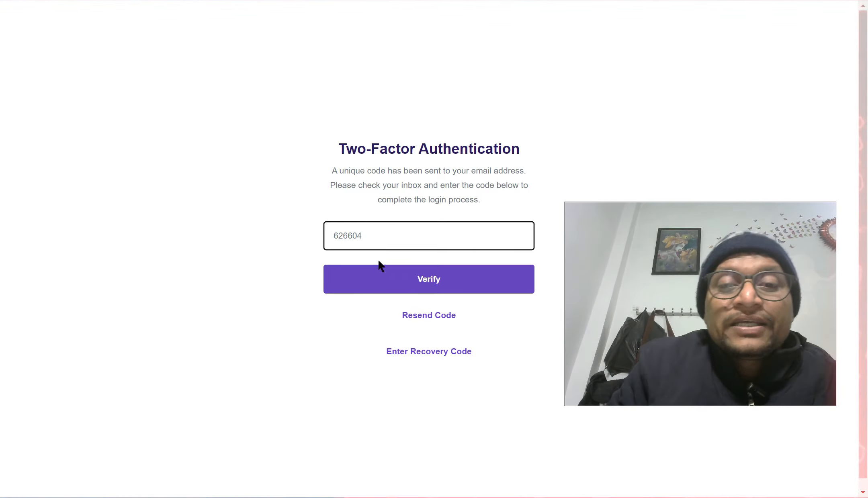
pyautogui.click(428, 290)
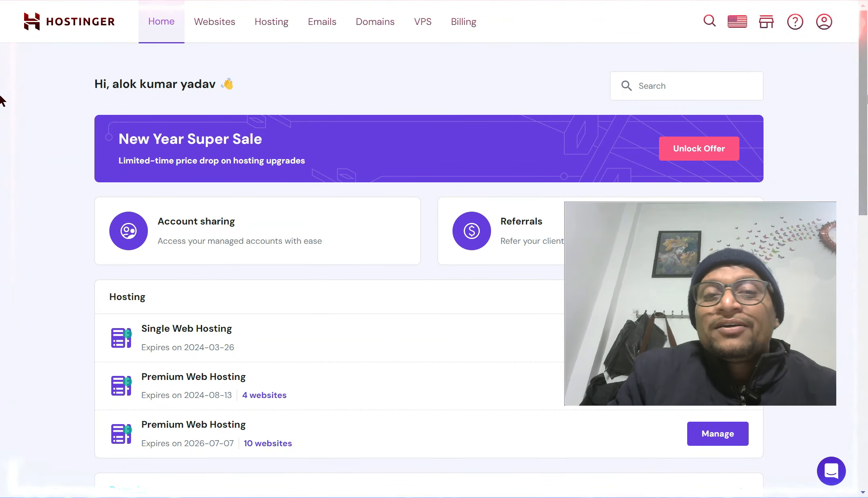
# Go from the Hosting tab to the new-plan options: Single ₹69.00, Premium ₹139.00, ₹249.00/mo.
pyautogui.scroll(-2, 2, 108)
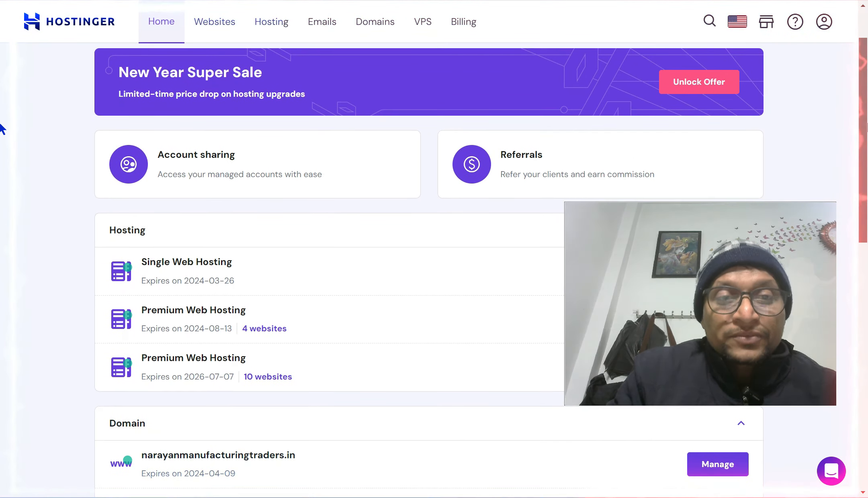
pyautogui.scroll(-2, 2, 155)
pyautogui.scroll(4, 2, 155)
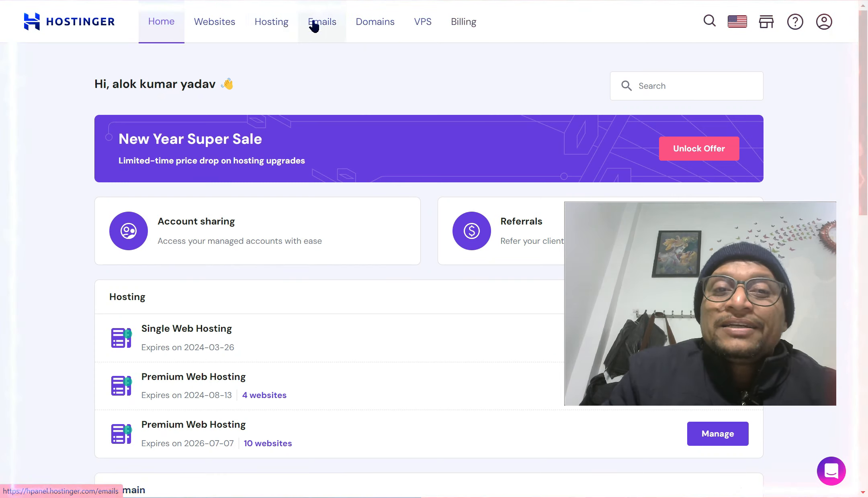
pyautogui.click(266, 32)
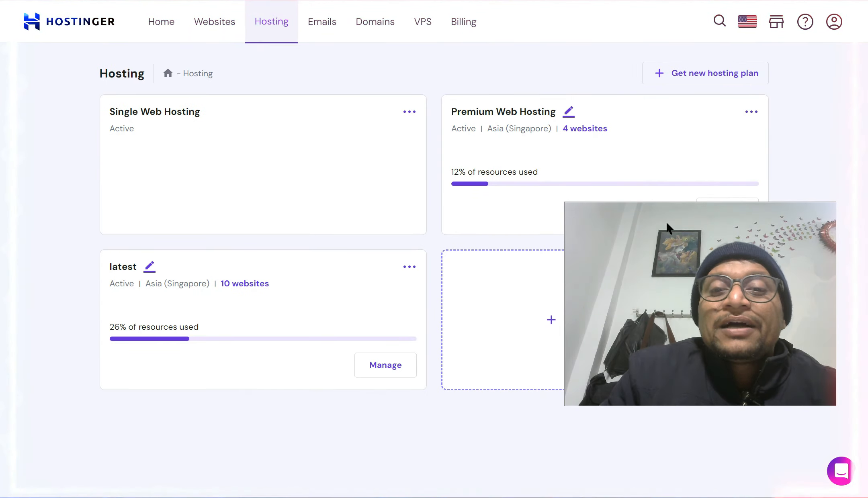
pyautogui.moveTo(666, 221); pyautogui.dragTo(292, 287)
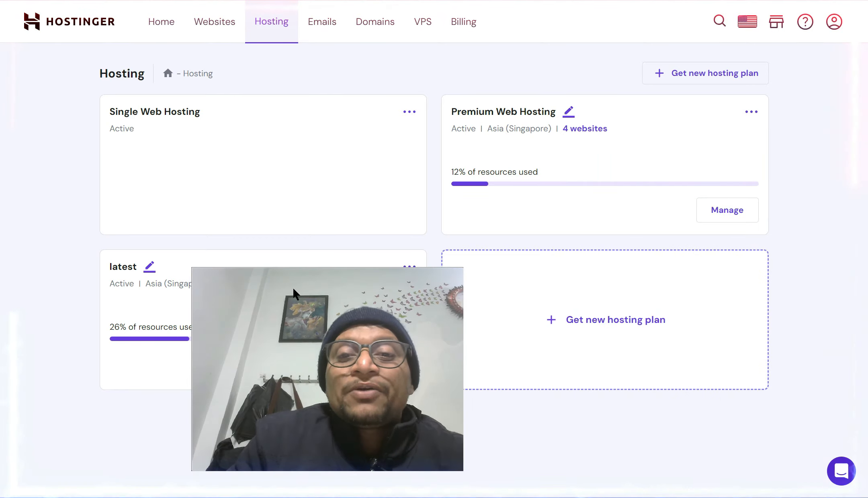
pyautogui.moveTo(365, 301); pyautogui.dragTo(502, 305)
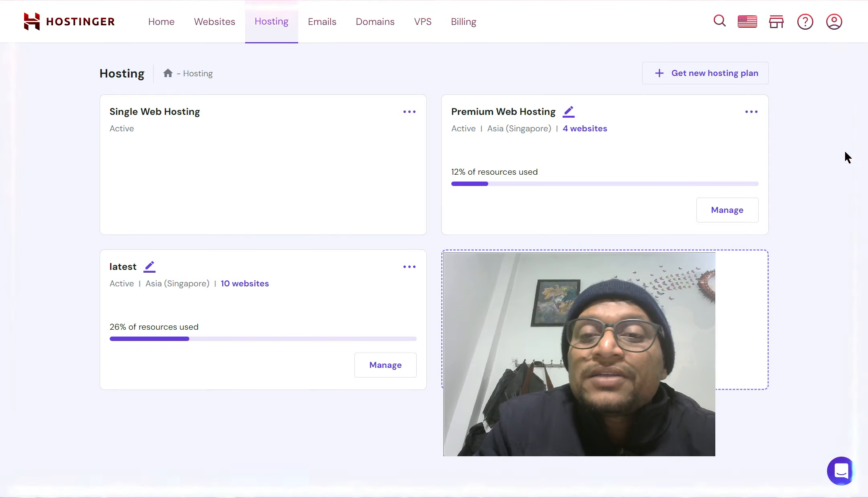
pyautogui.click(728, 76)
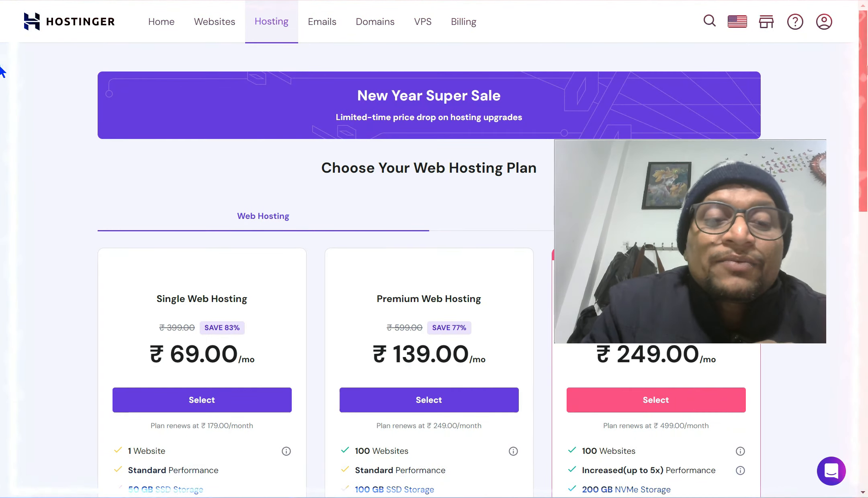
# Compare the plan cards, highlighting Single's crossed-out price and Premium's ₹139.00 price.
pyautogui.scroll(-3, 1, 121)
pyautogui.scroll(-4, 1, 185)
pyautogui.scroll(2, 1, 184)
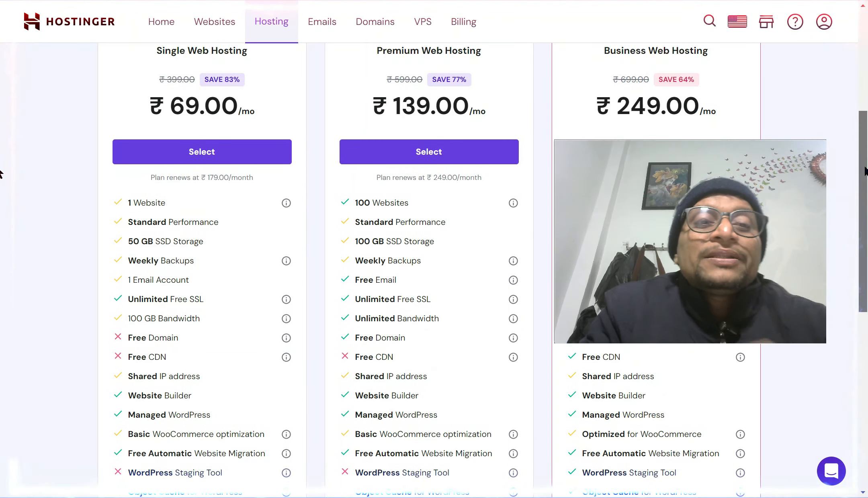
pyautogui.scroll(-1, 1, 167)
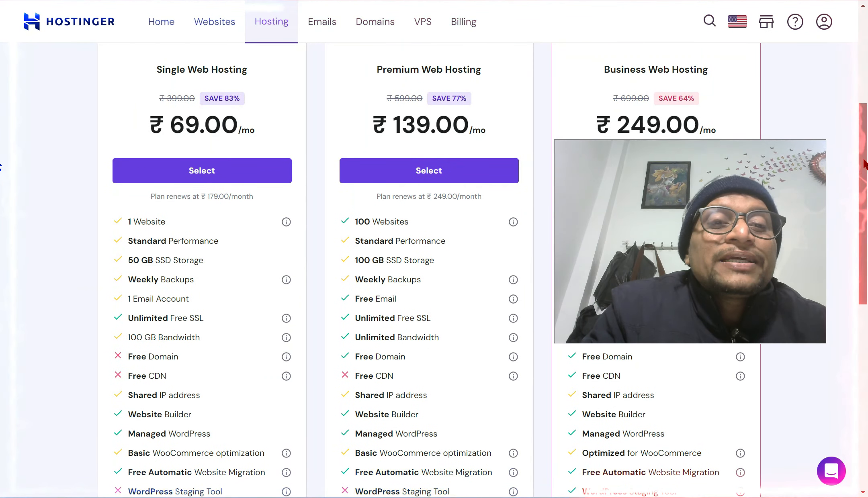
pyautogui.scroll(-2, 863, 165)
pyautogui.scroll(2, 862, 167)
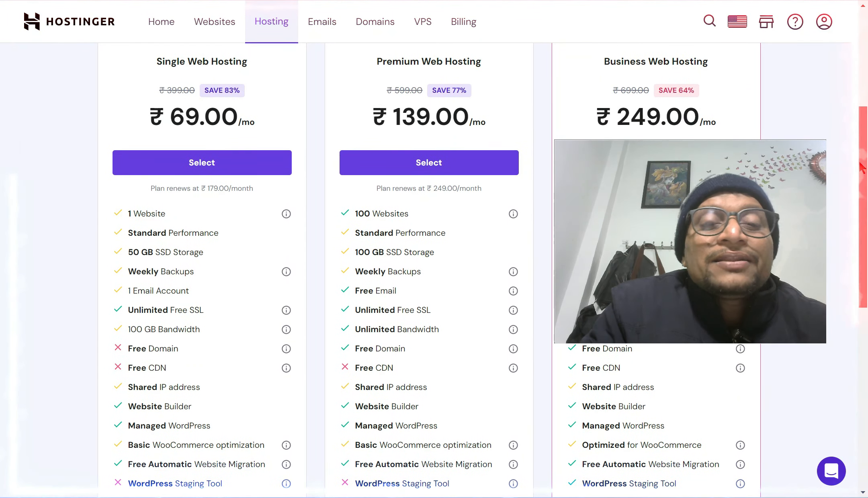
pyautogui.moveTo(860, 163); pyautogui.dragTo(858, 164)
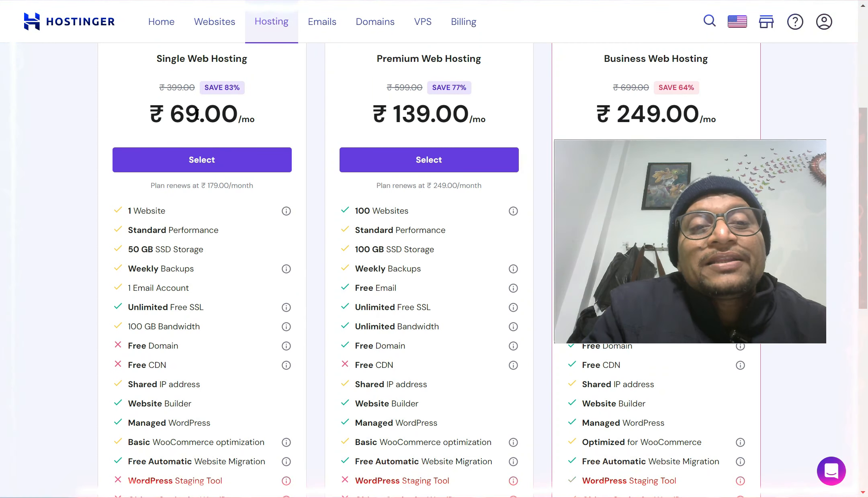
pyautogui.moveTo(197, 113); pyautogui.dragTo(189, 116)
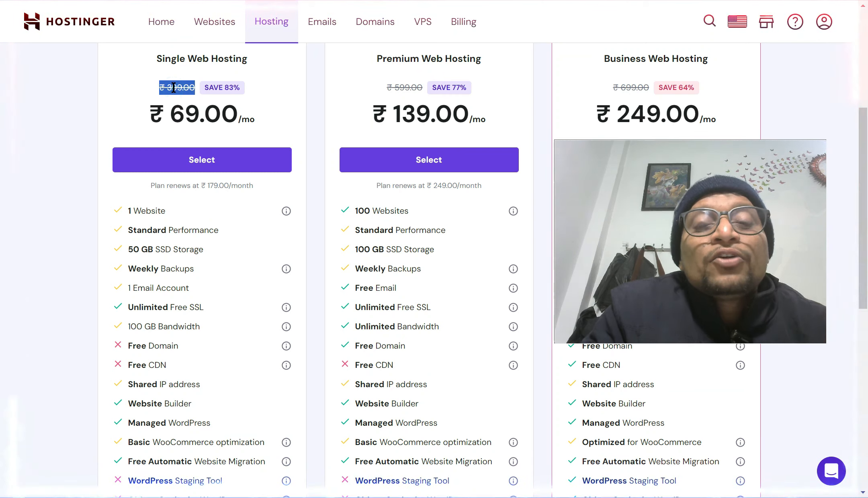
pyautogui.tripleClick(410, 115)
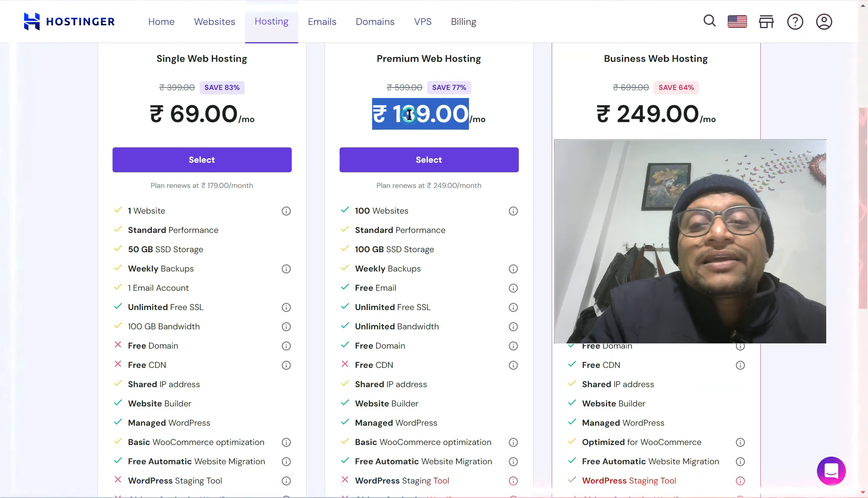
# Select the Premium Web Hosting plan for checkout.
pyautogui.scroll(-8, 2, 201)
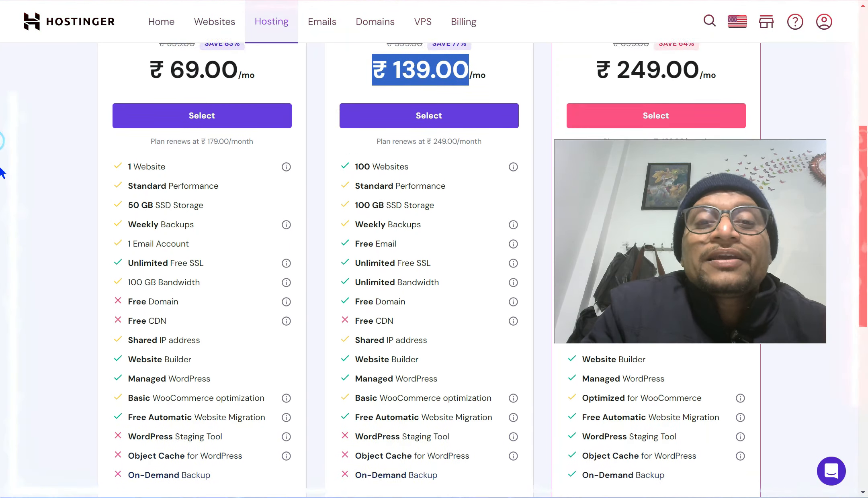
pyautogui.scroll(5, 2, 278)
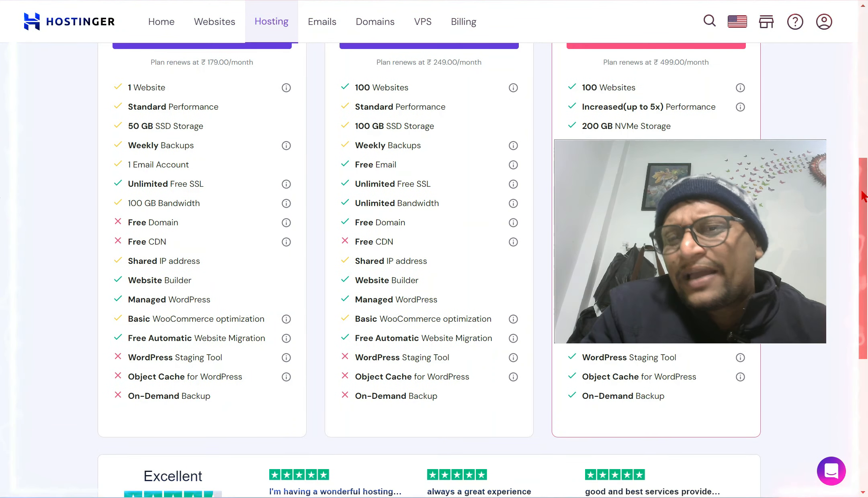
pyautogui.moveTo(864, 196); pyautogui.dragTo(864, 128)
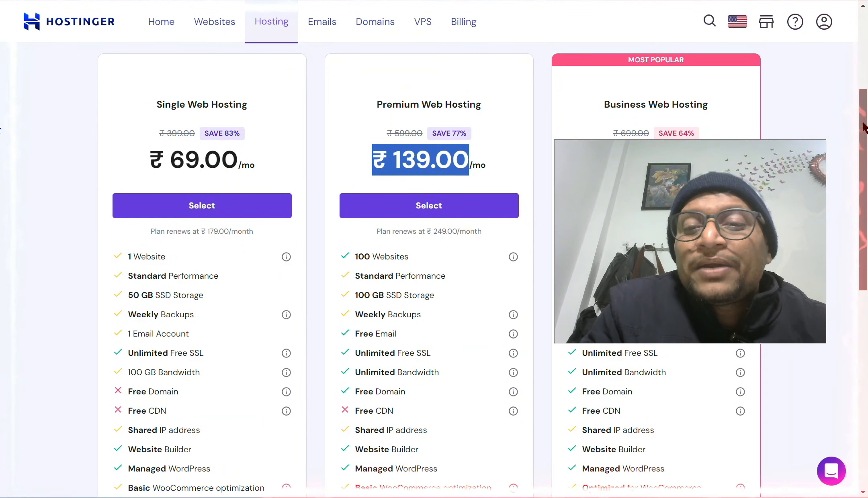
pyautogui.click(809, 120)
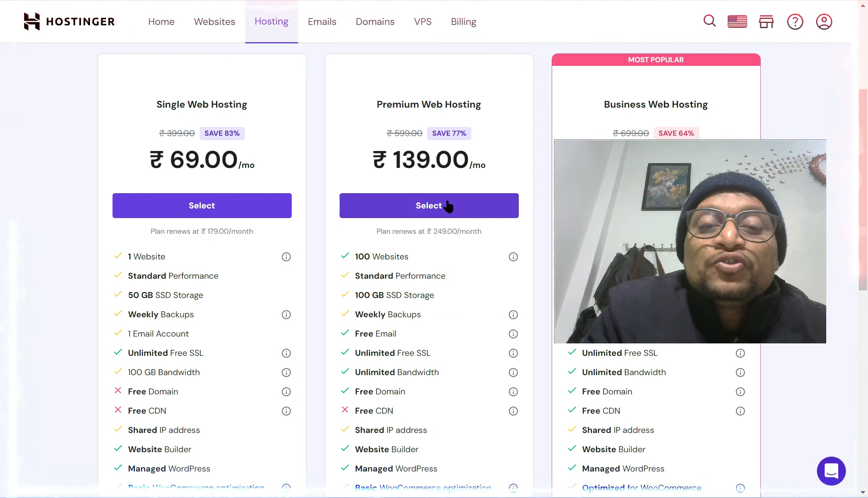
pyautogui.click(405, 205)
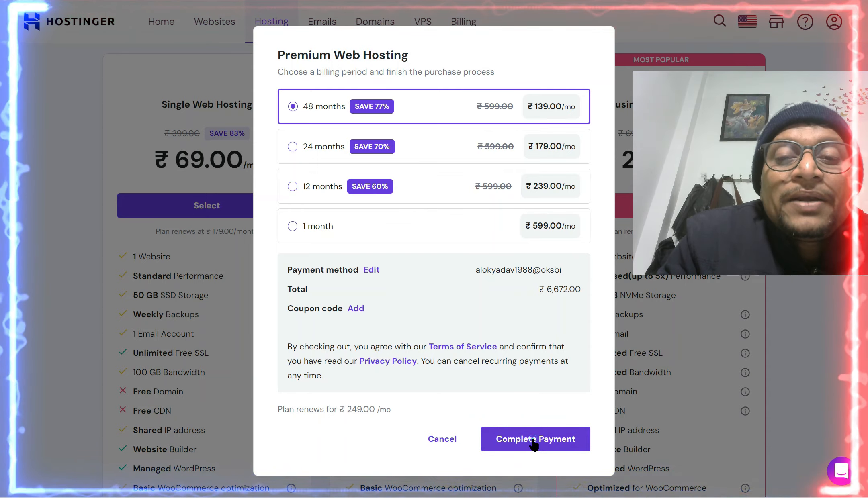
# Pay for Premium Web Hosting on the 48-month term (₹6,672.00) using other payment methods.
pyautogui.click(533, 443)
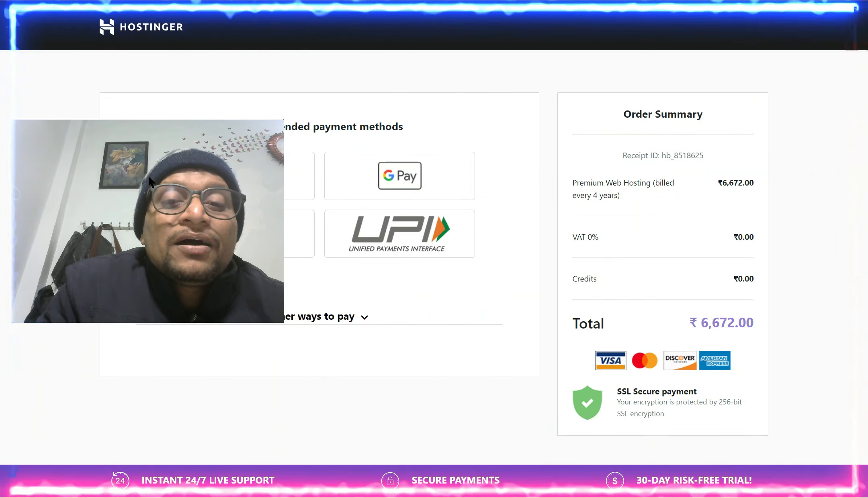
pyautogui.moveTo(149, 181); pyautogui.dragTo(674, 228)
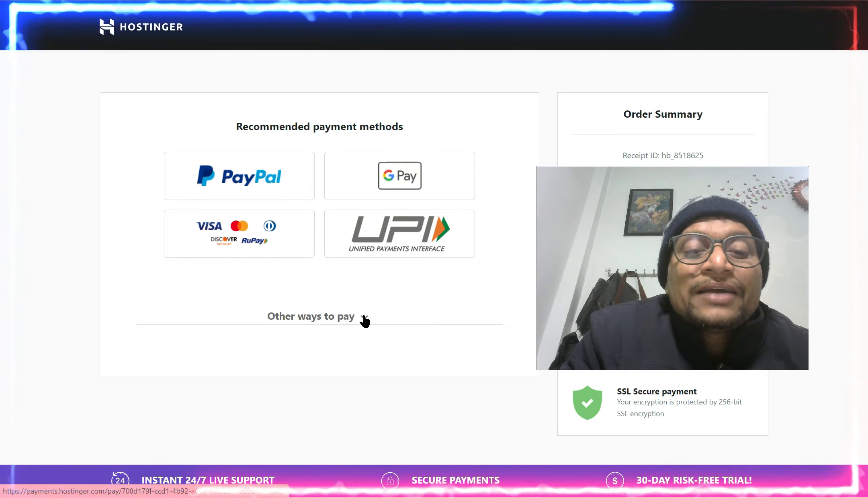
pyautogui.click(364, 319)
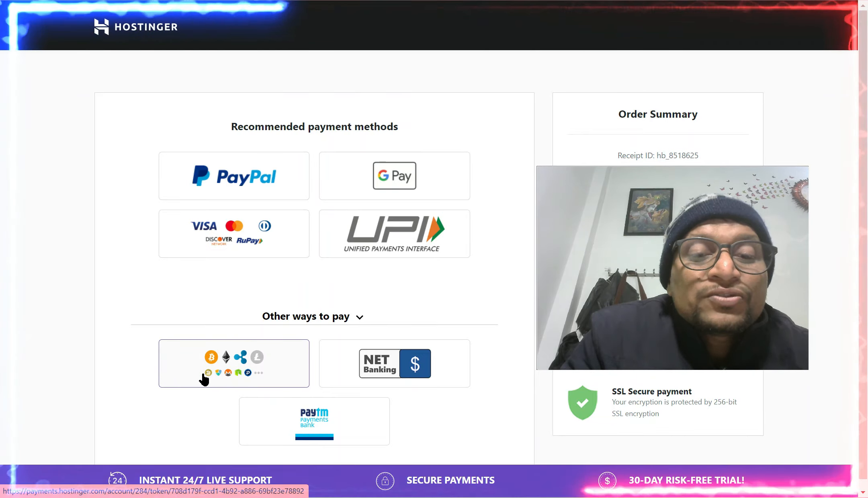
pyautogui.moveTo(867, 199); pyautogui.dragTo(867, 209)
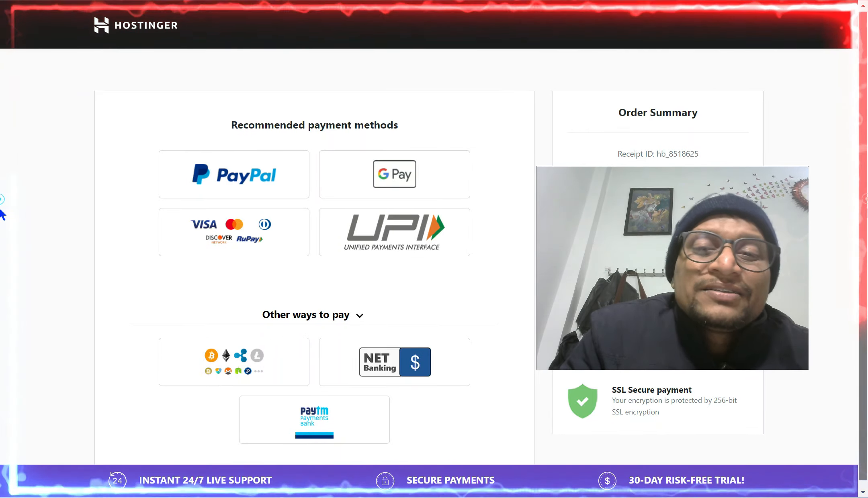
pyautogui.scroll(-1, 1, 213)
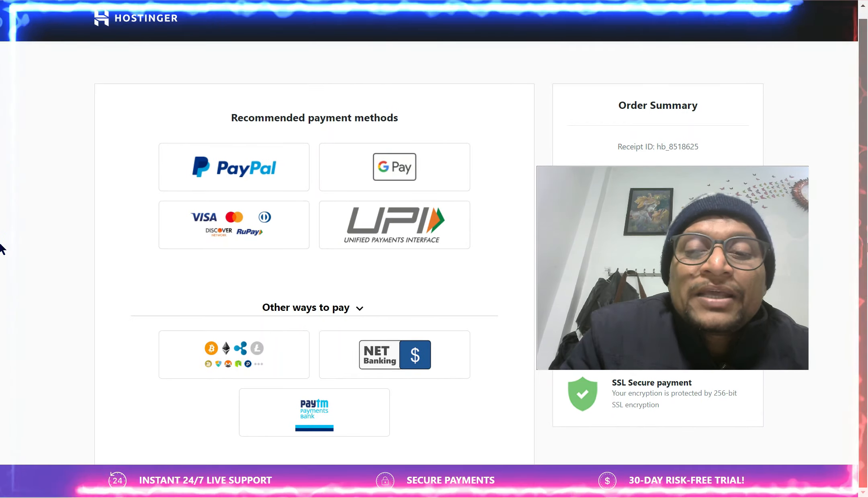
pyautogui.scroll(1, 2, 161)
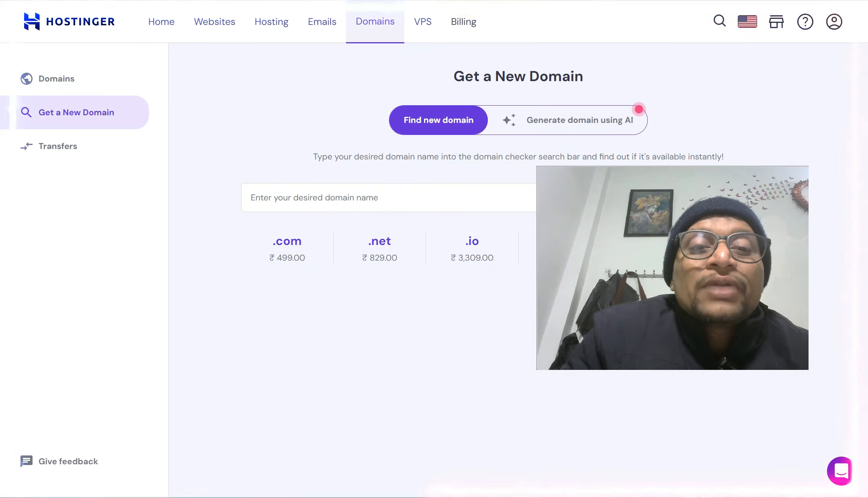
# Check that Premium Web Hosting now allows 5 websites, then open Hostinger's Help page.
pyautogui.click(276, 25)
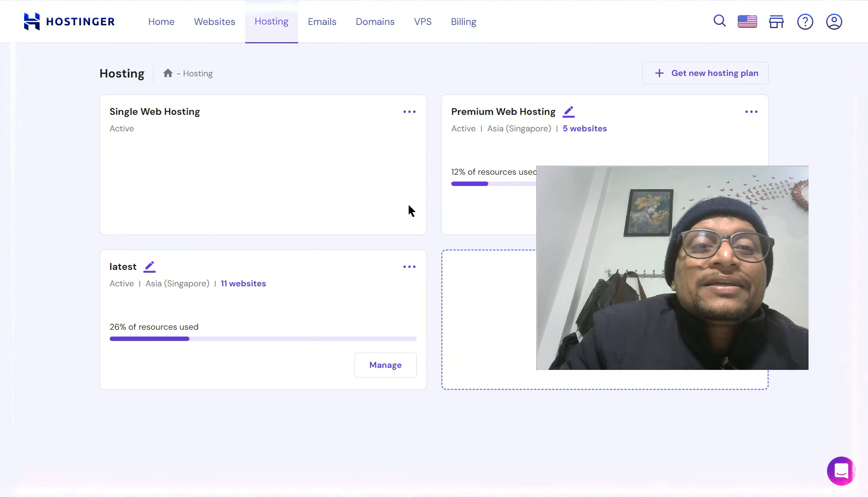
pyautogui.moveTo(637, 210); pyautogui.dragTo(257, 274)
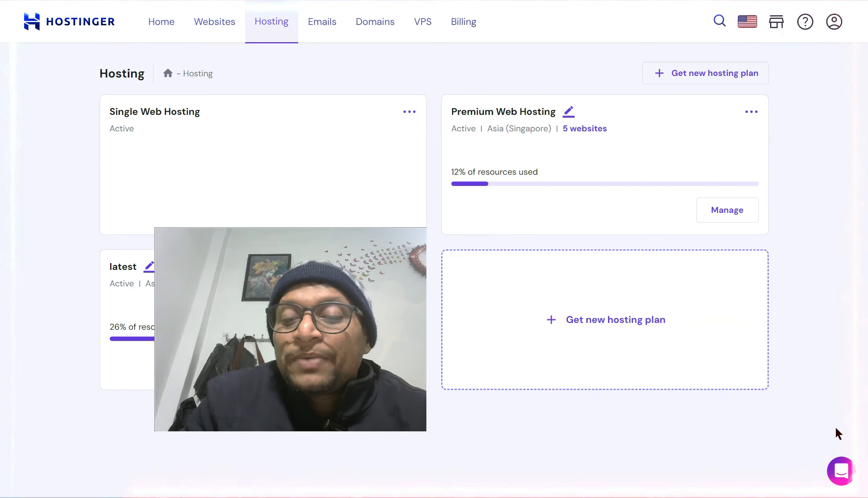
pyautogui.click(841, 473)
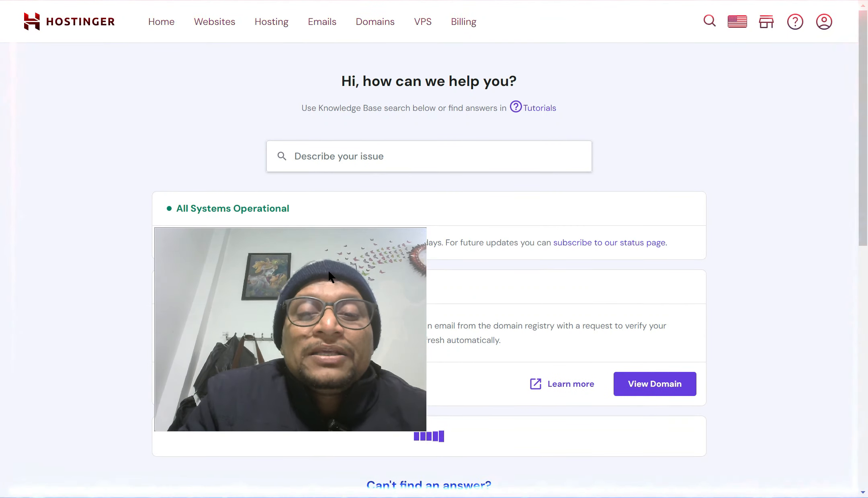
pyautogui.moveTo(330, 275); pyautogui.dragTo(333, 304)
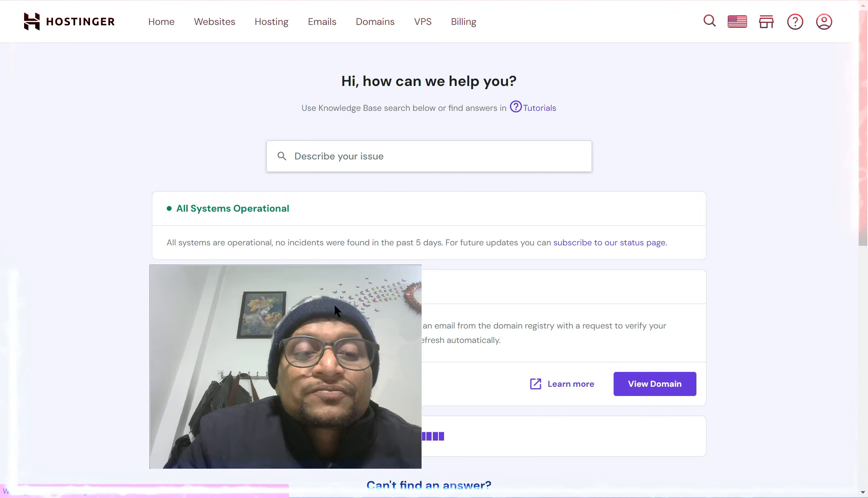
pyautogui.click(372, 38)
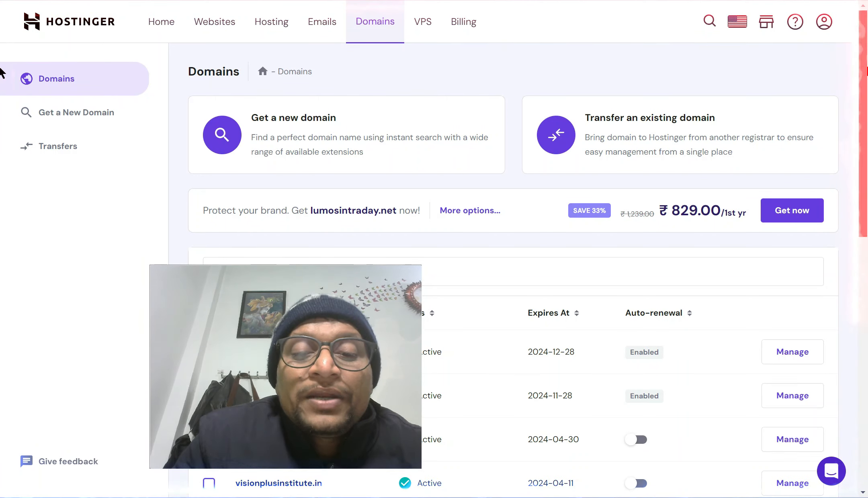
pyautogui.scroll(-1, 2, 80)
pyautogui.scroll(-1, 1, 87)
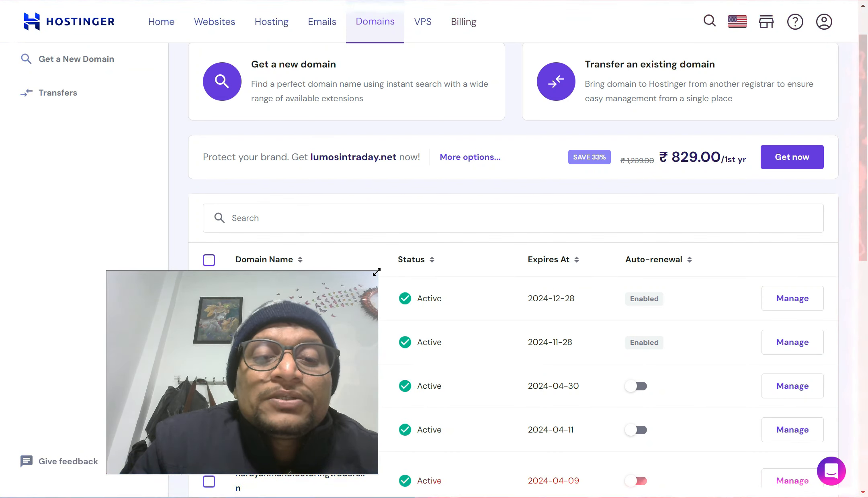
pyautogui.moveTo(396, 208); pyautogui.dragTo(456, 135)
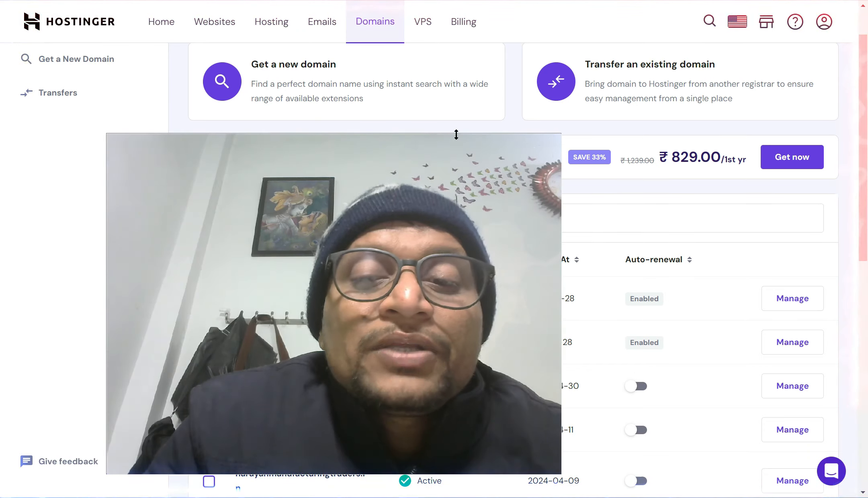
pyautogui.moveTo(867, 154)
pyautogui.mouseDown()
pyautogui.moveTo(867, 234)
pyautogui.moveTo(866, 164)
pyautogui.moveTo(866, 171)
pyautogui.mouseUp()
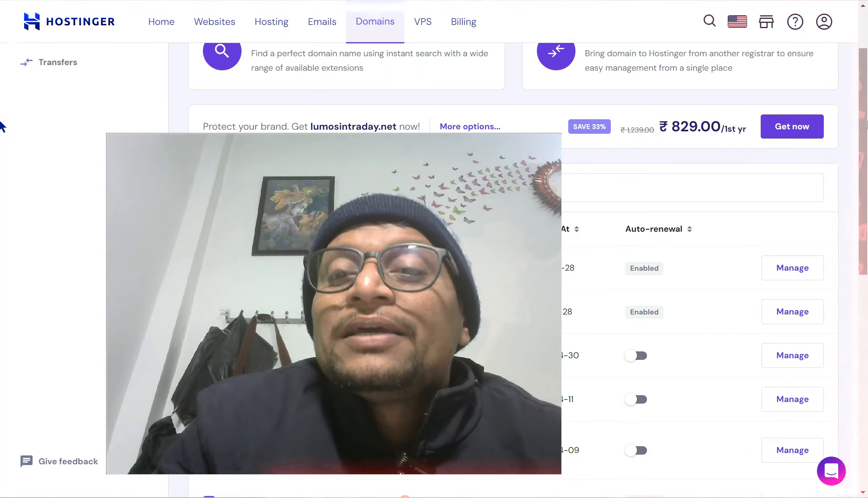
pyautogui.scroll(2, 1, 121)
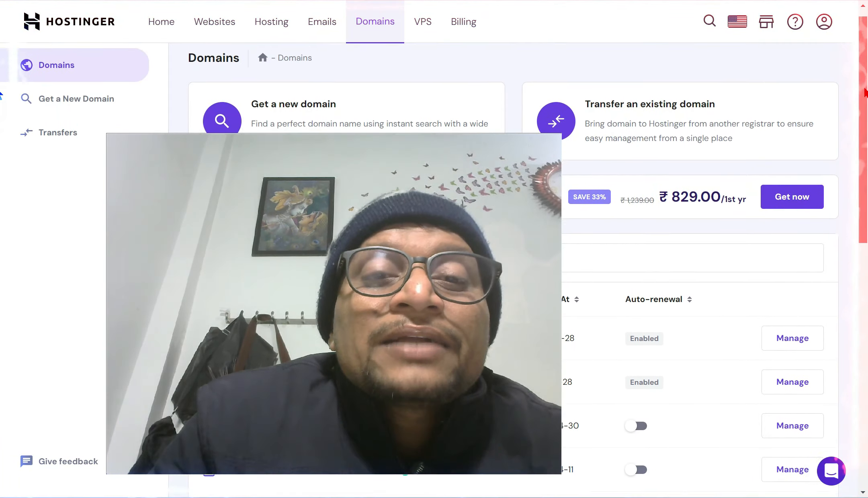
pyautogui.moveTo(865, 99); pyautogui.dragTo(863, 74)
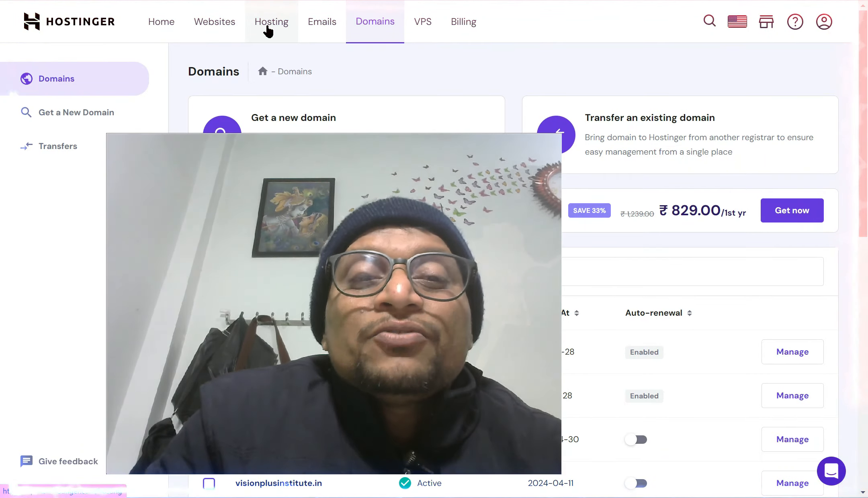
# Choose Add website from the Premium Web Hosting plan's options menu on Hosting.
pyautogui.click(268, 32)
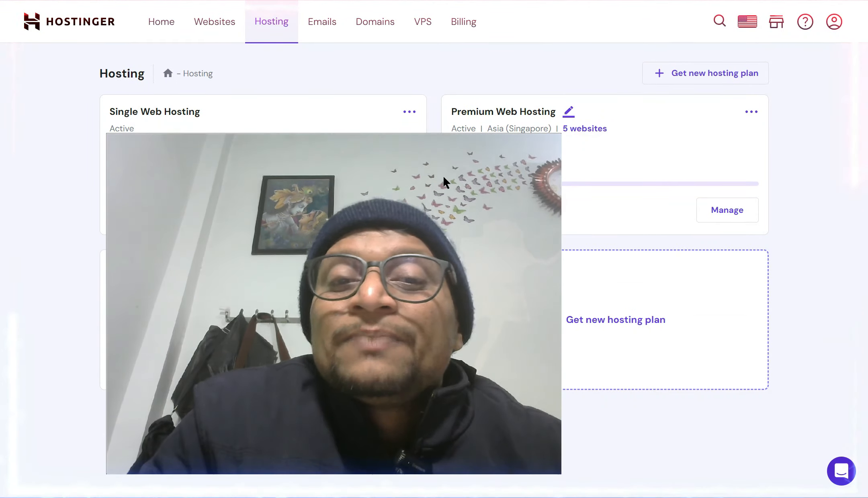
pyautogui.moveTo(442, 178); pyautogui.dragTo(450, 208)
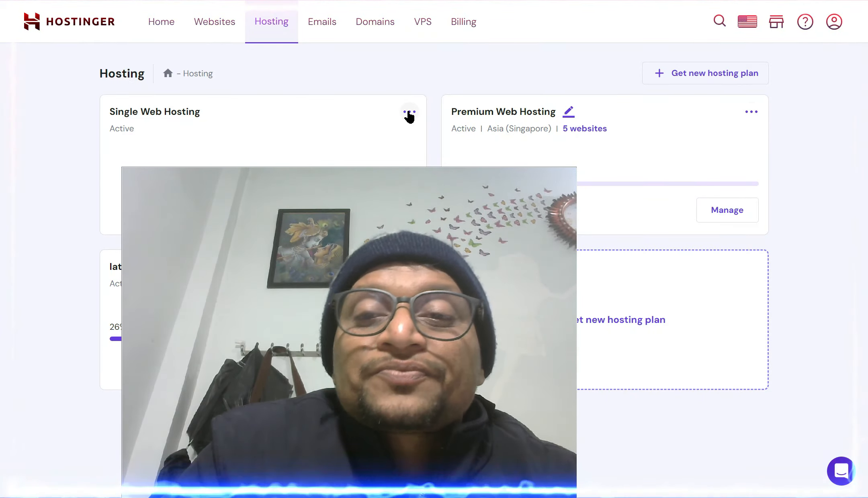
pyautogui.click(750, 115)
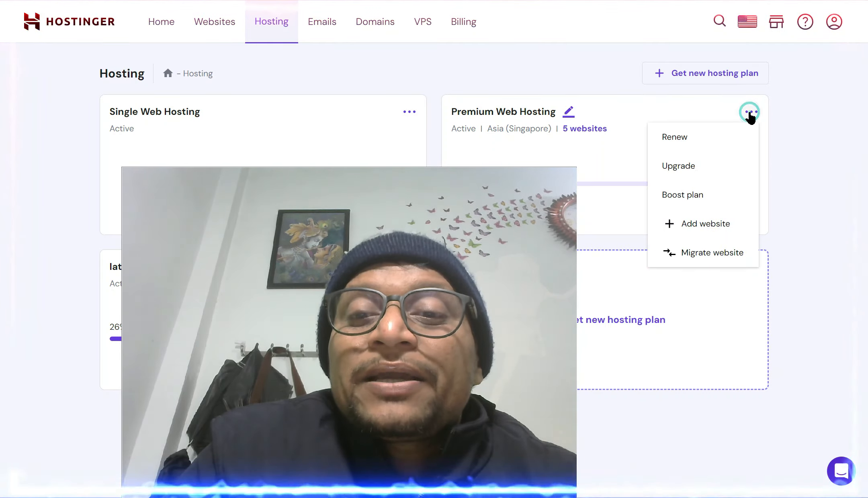
pyautogui.click(704, 224)
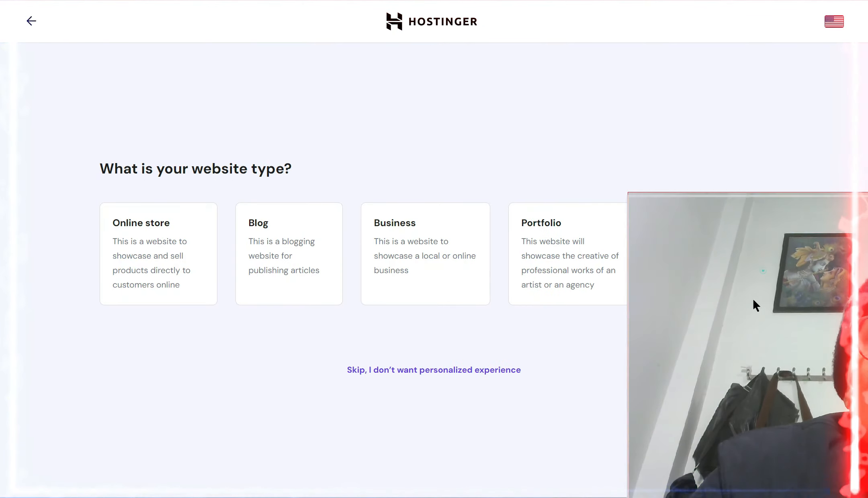
# Pick Business as the new website's type.
pyautogui.moveTo(760, 268); pyautogui.dragTo(375, 285)
pyautogui.moveTo(253, 209); pyautogui.dragTo(500, 358)
pyautogui.moveTo(605, 484); pyautogui.dragTo(588, 91)
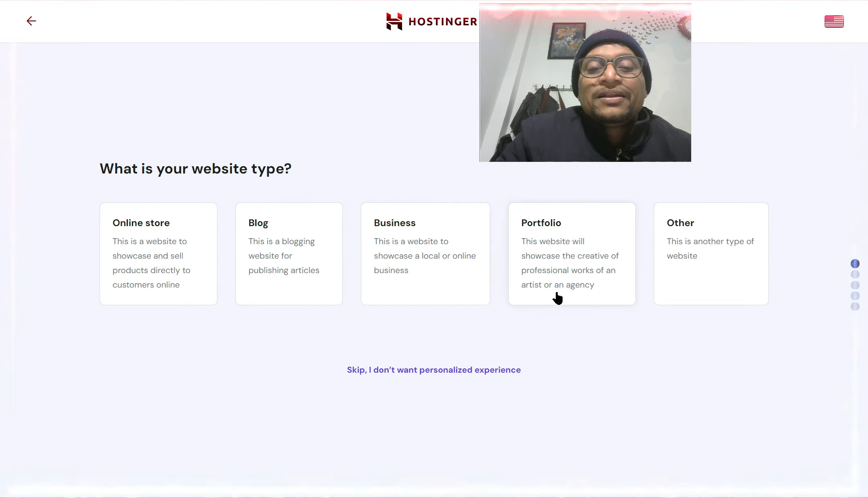
pyautogui.click(405, 249)
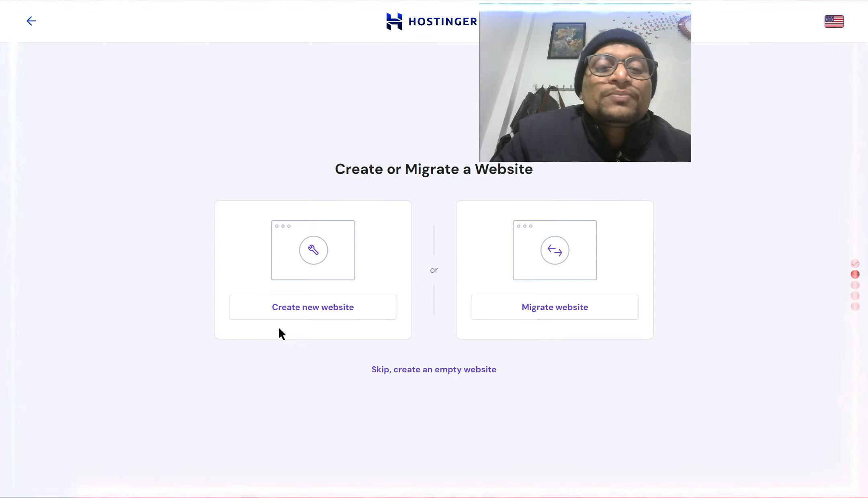
# Choose 'Create new website' to reach the WordPress vs. Hostinger Builder platform choice.
pyautogui.click(338, 311)
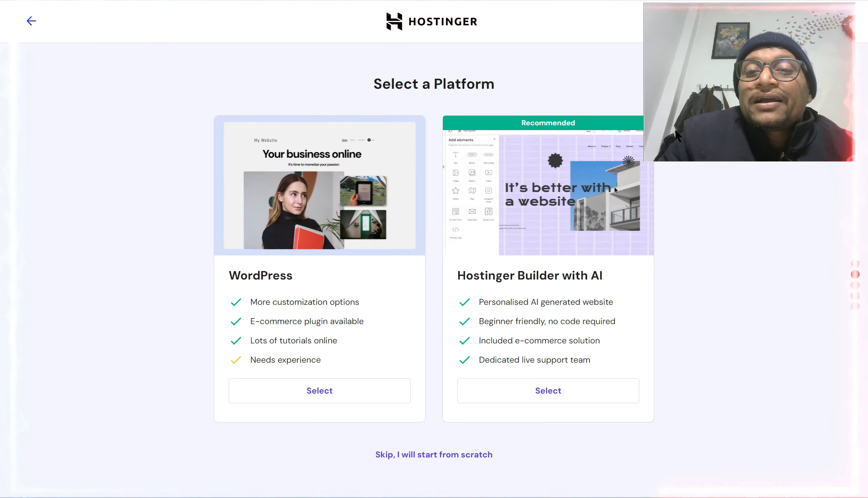
pyautogui.moveTo(697, 120); pyautogui.dragTo(713, 117)
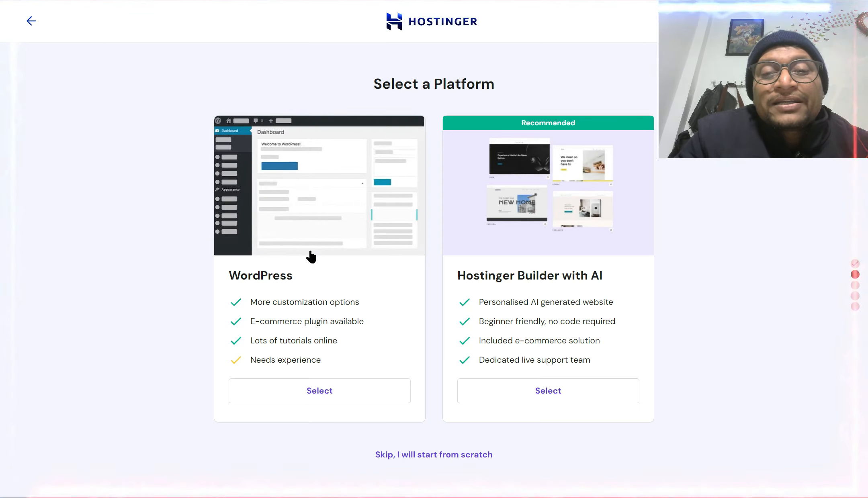
# Select WordPress as the platform and replace the prefilled administrator email with a new address.
pyautogui.click(312, 392)
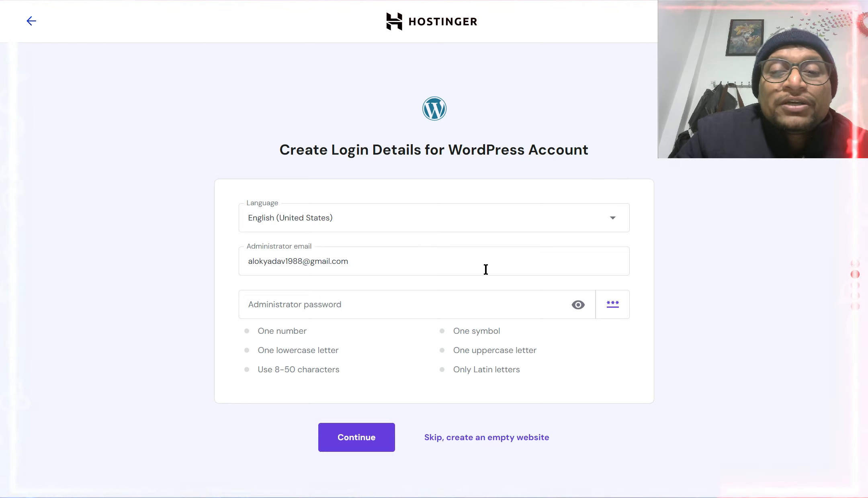
pyautogui.click(457, 267)
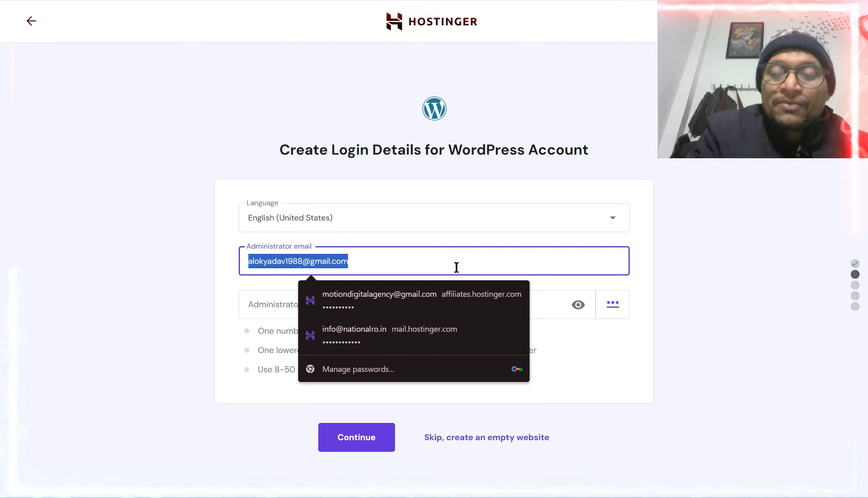
pyautogui.press('BackSpace')
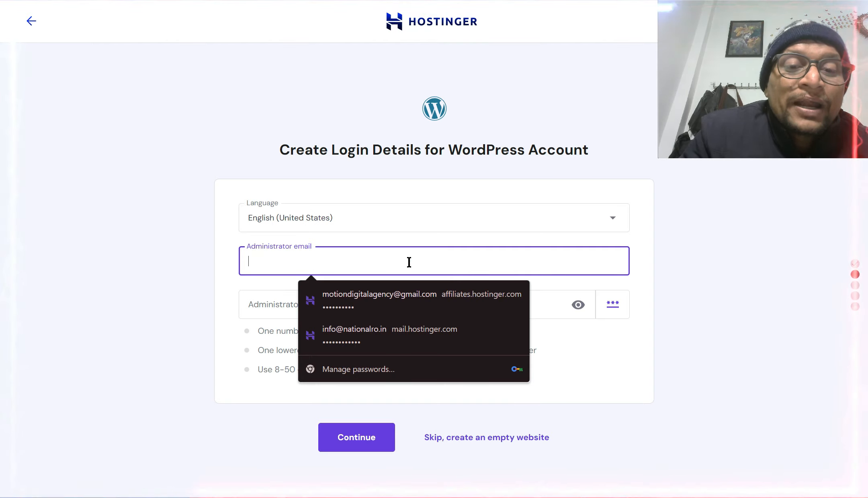
pyautogui.click(409, 262)
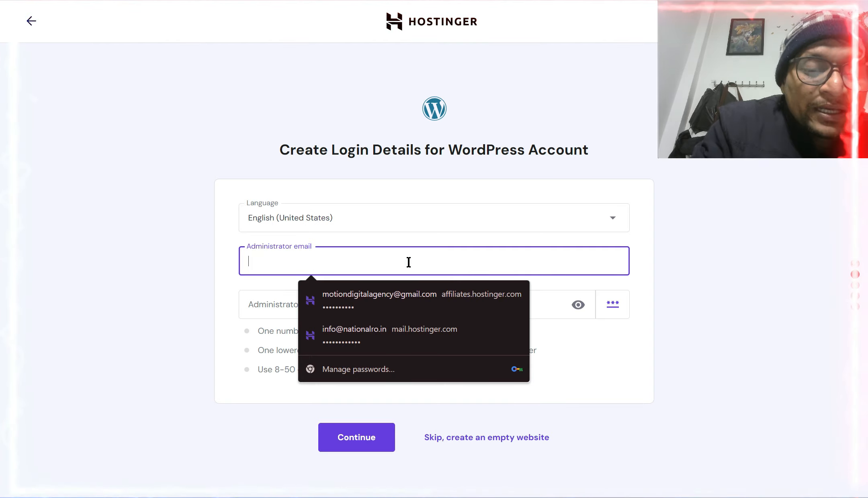
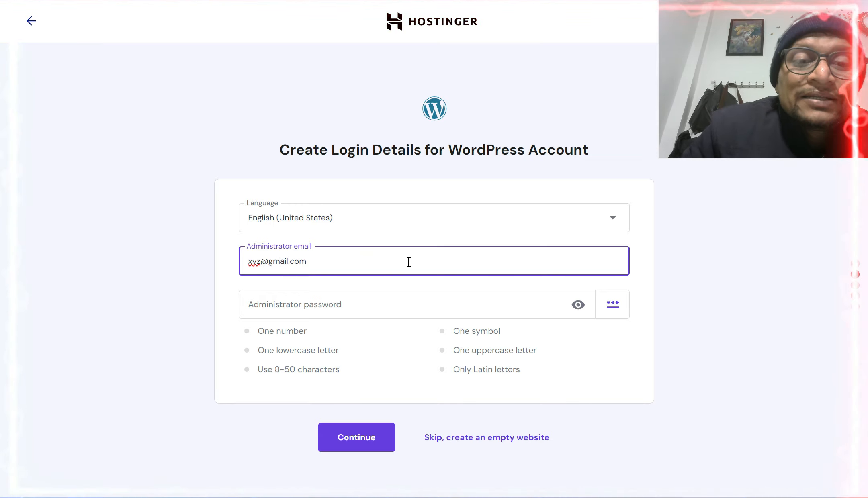
pyautogui.click(647, 240)
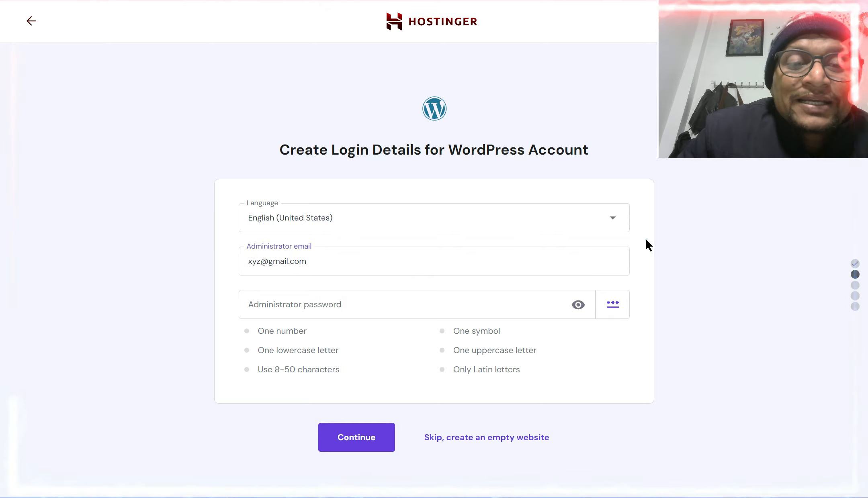
pyautogui.click(476, 301)
pyautogui.click(593, 354)
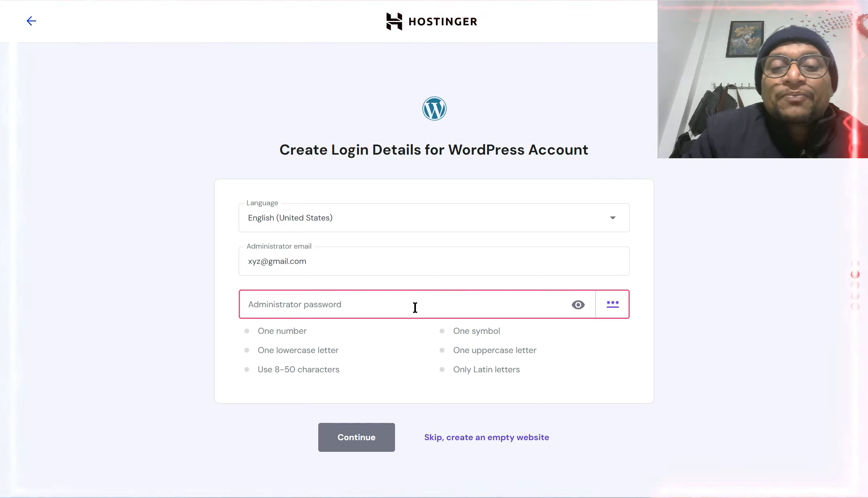
# Generate a strong random administrator password and show it as plain text.
pyautogui.click(612, 310)
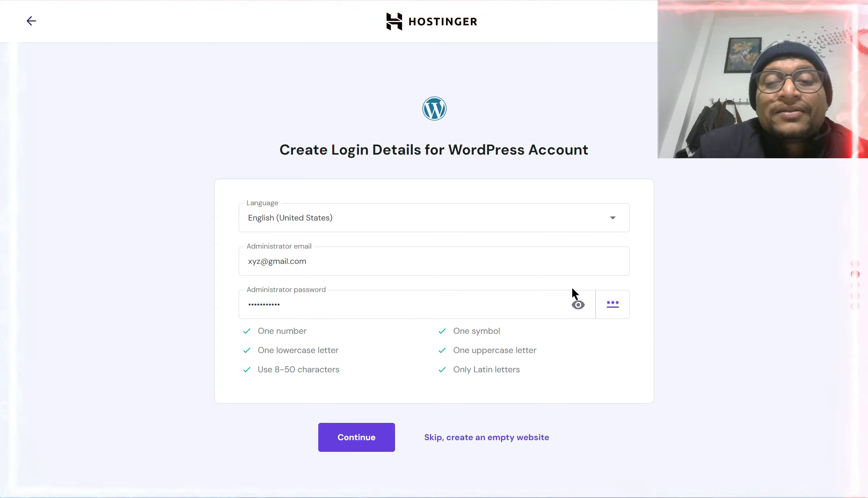
pyautogui.click(578, 306)
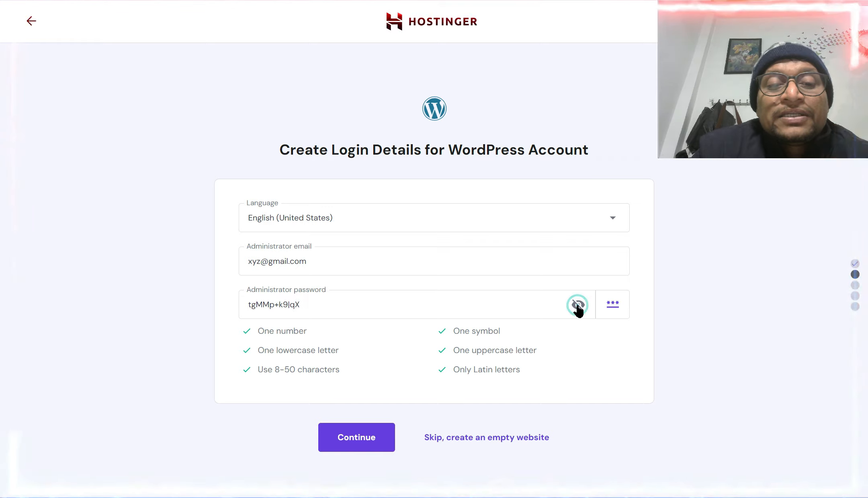
pyautogui.rightClick(286, 308)
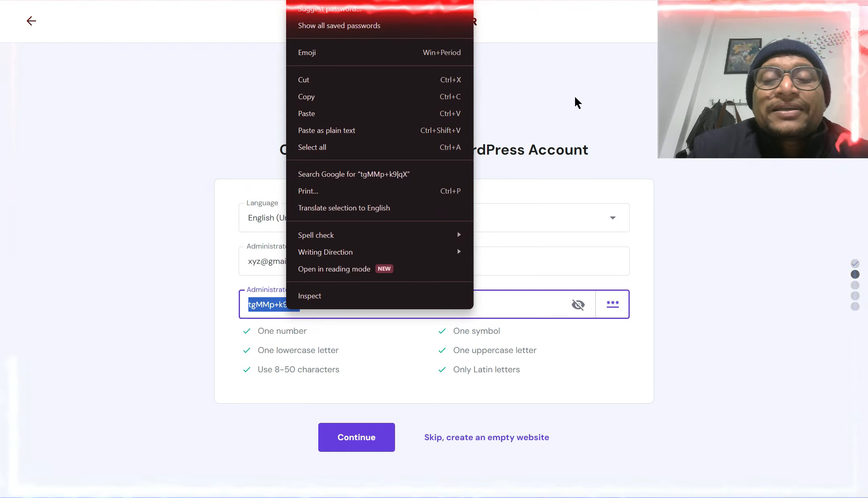
pyautogui.click(701, 310)
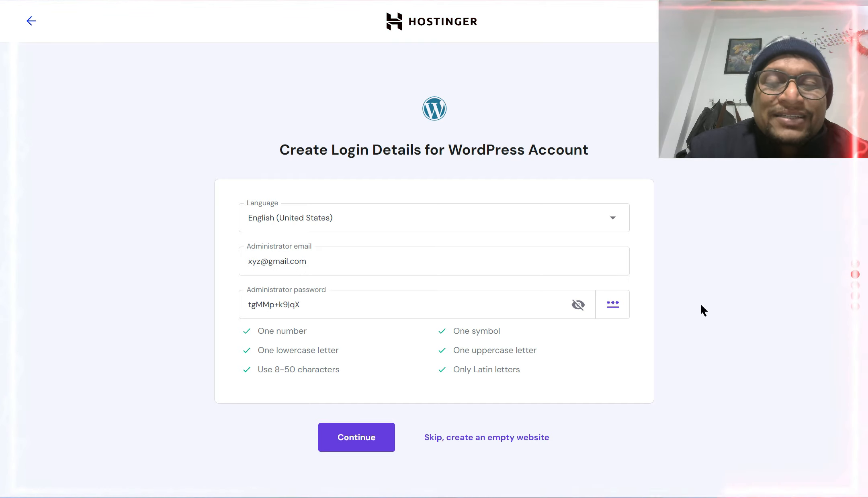
# Replace it with a custom administrator password and submit the login details.
pyautogui.click(312, 305)
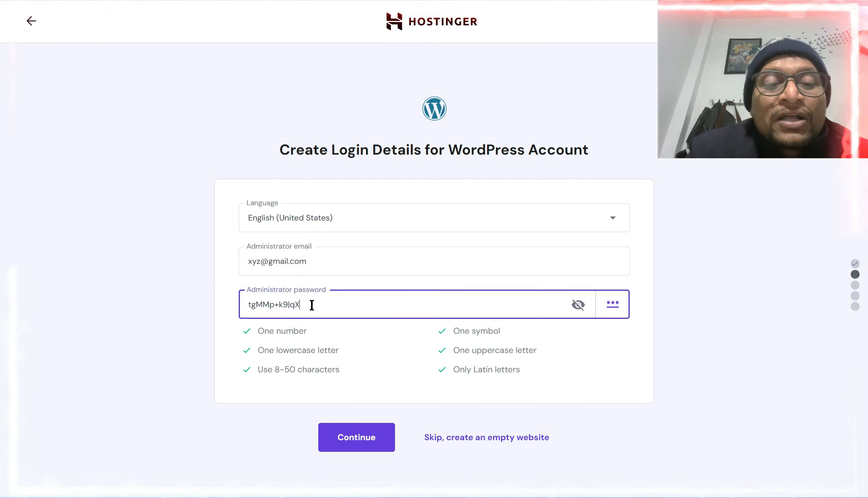
pyautogui.hotkey('ctrl', 'a')
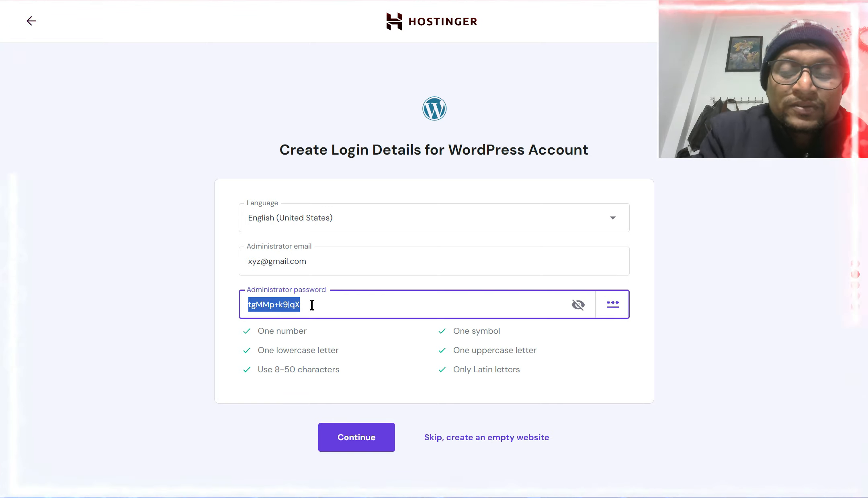
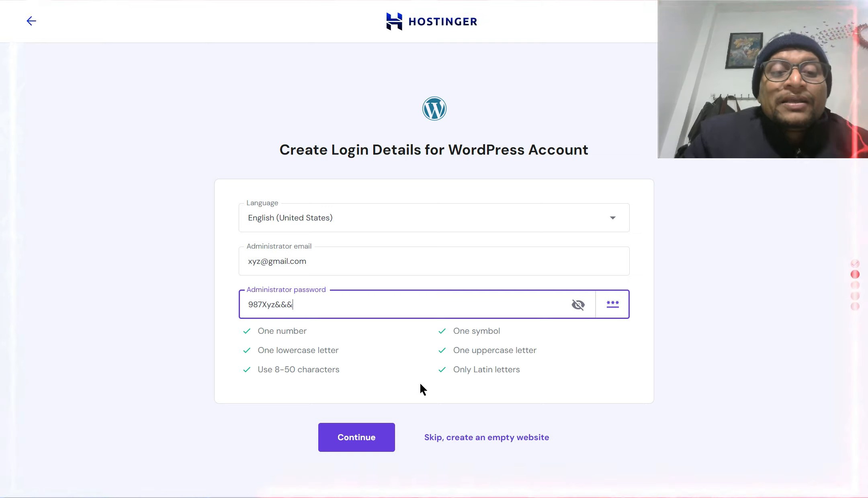
pyautogui.click(265, 306)
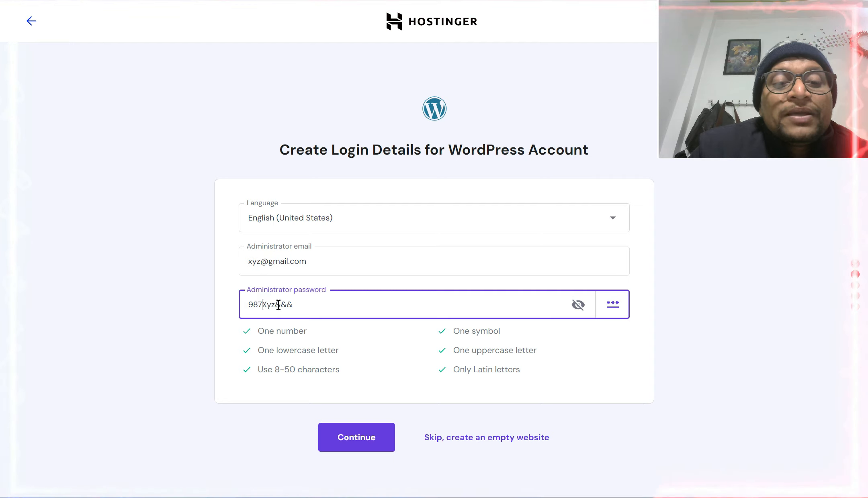
pyautogui.tripleClick(289, 304)
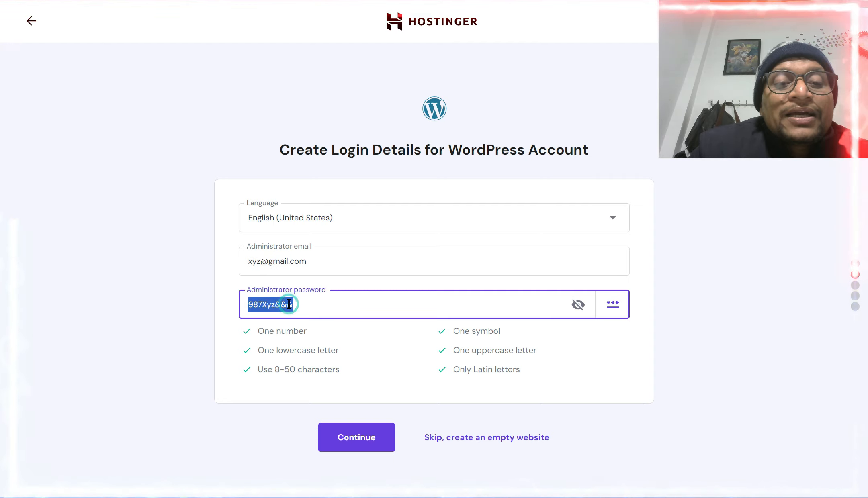
pyautogui.click(288, 304)
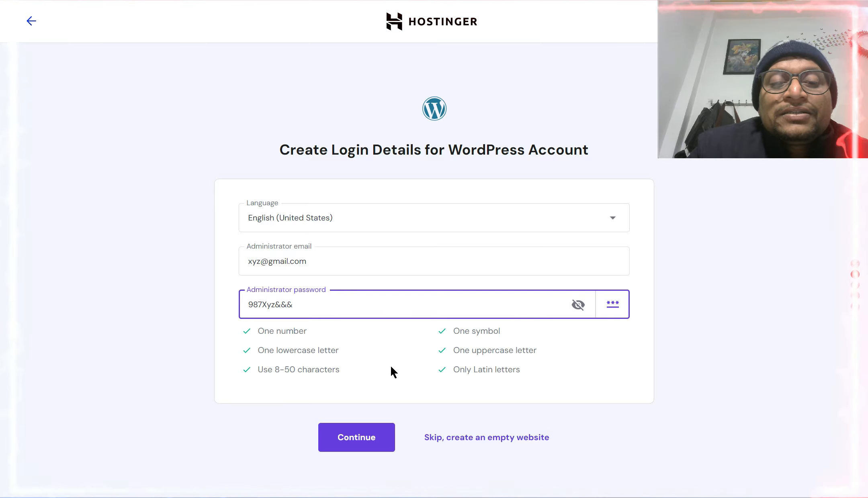
pyautogui.click(369, 443)
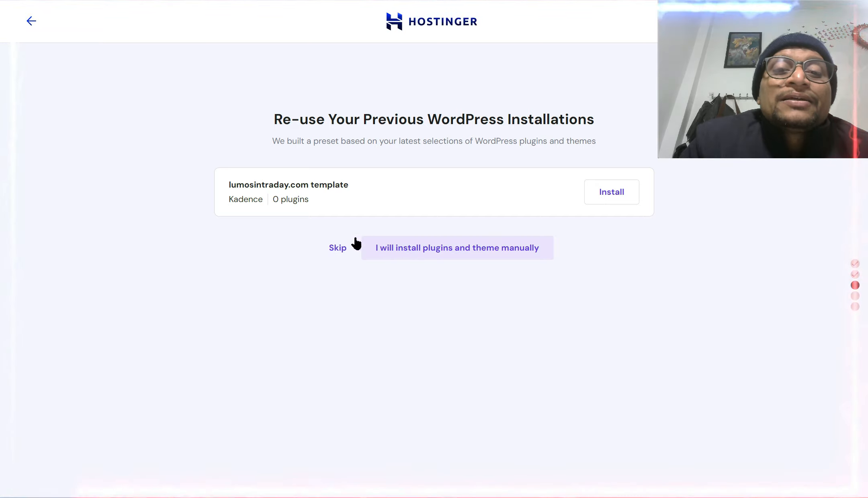
# Pick 'I will install plugins and theme manually' instead of the Kadence preset.
pyautogui.click(452, 248)
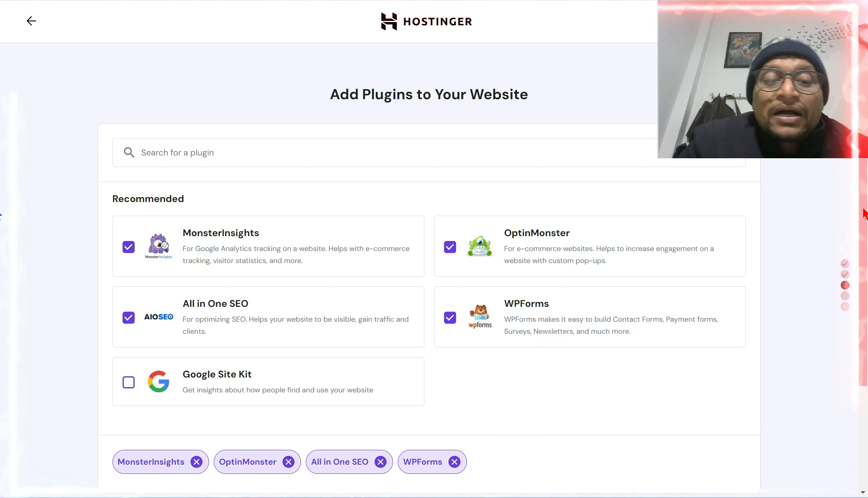
# Remove MonsterInsights, OptinMonster, All in One SEO and WPForms, then continue with no plugins.
pyautogui.scroll(-3, 1, 241)
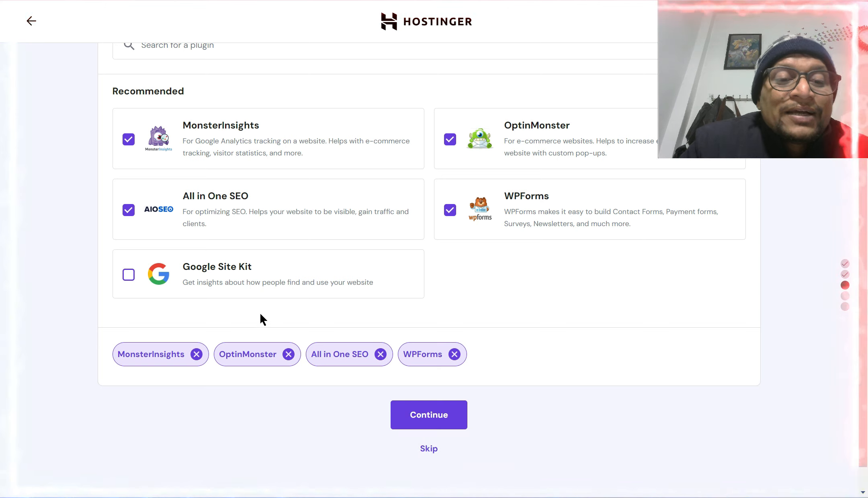
pyautogui.click(196, 355)
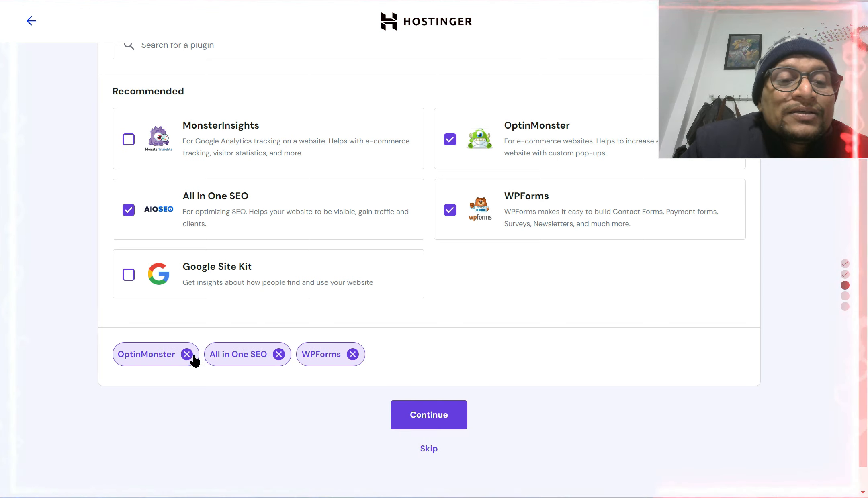
pyautogui.click(187, 355)
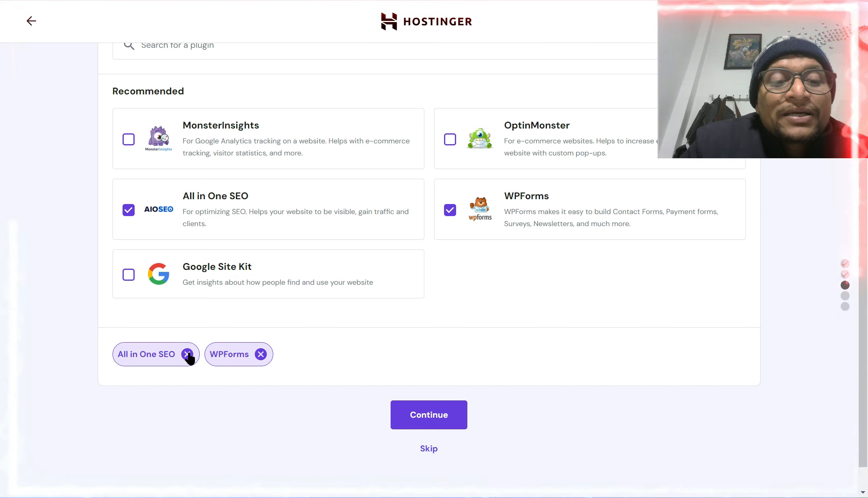
pyautogui.click(187, 354)
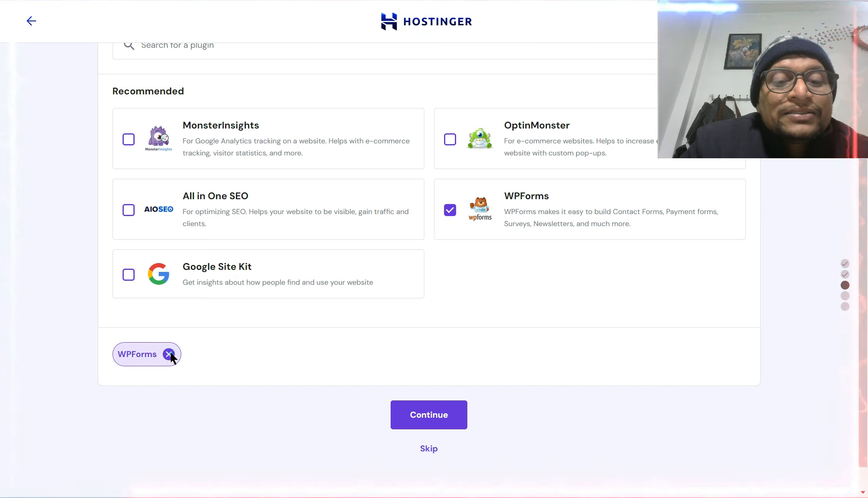
pyautogui.click(170, 353)
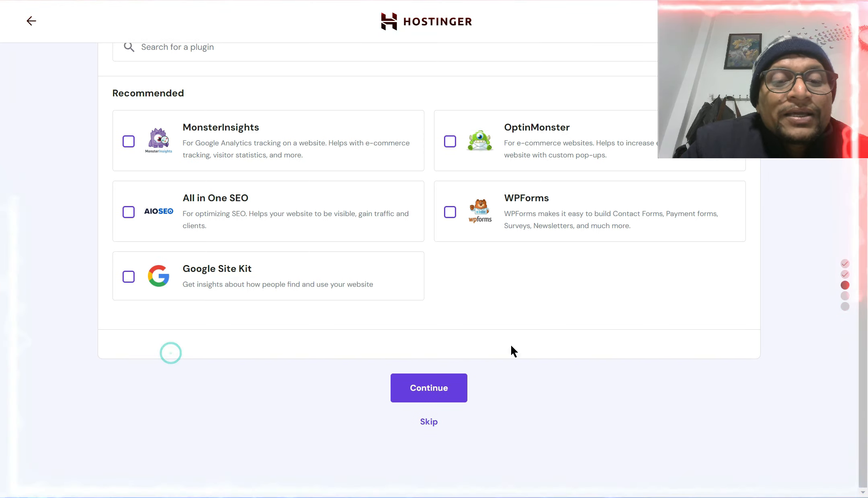
pyautogui.click(424, 396)
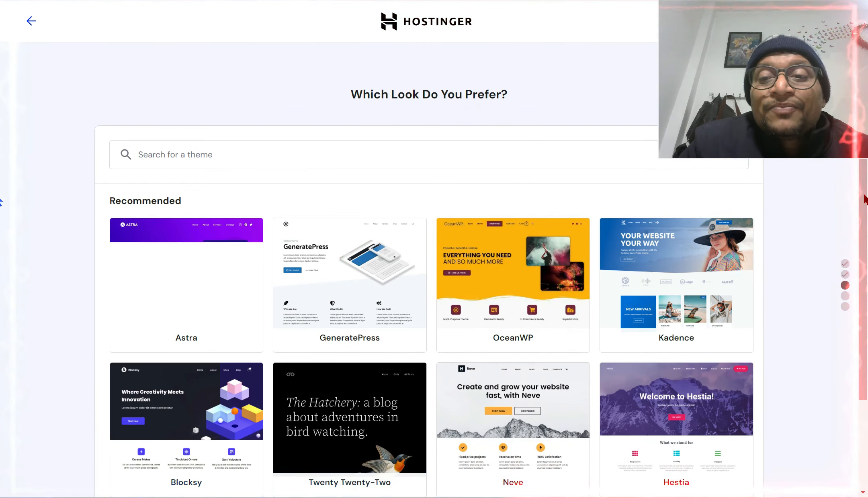
# Skip the 'Which Look Do You Prefer?' theme selection.
pyautogui.scroll(-2, 2, 241)
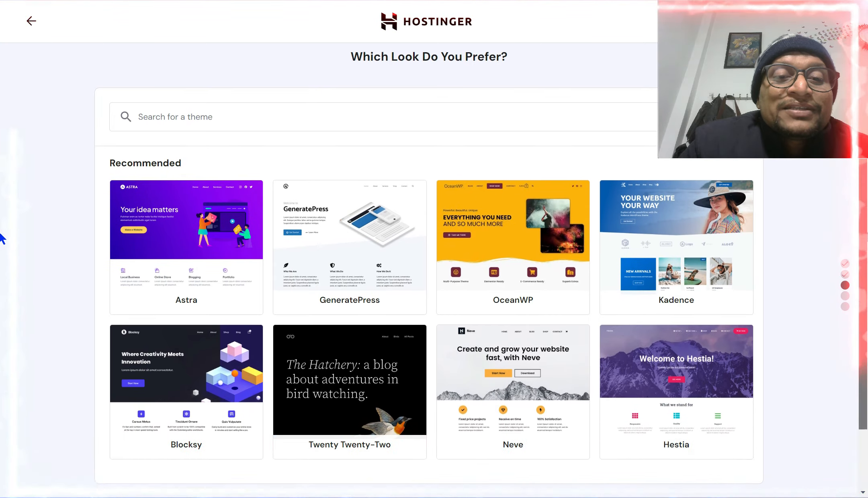
pyautogui.scroll(2, 1, 251)
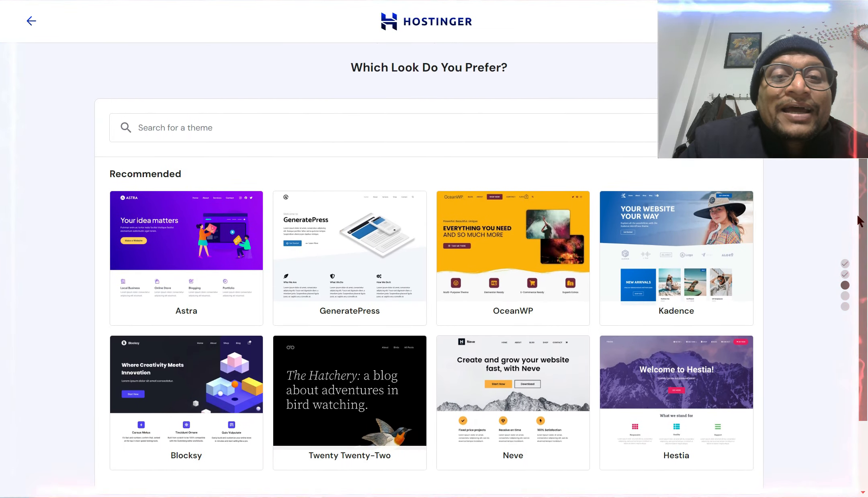
pyautogui.scroll(-3, 1, 299)
pyautogui.scroll(1, 2, 312)
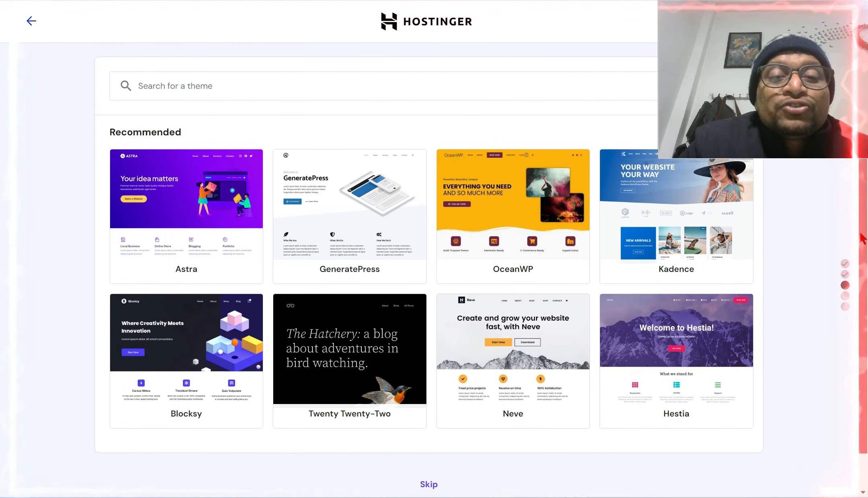
pyautogui.scroll(-1, 2, 275)
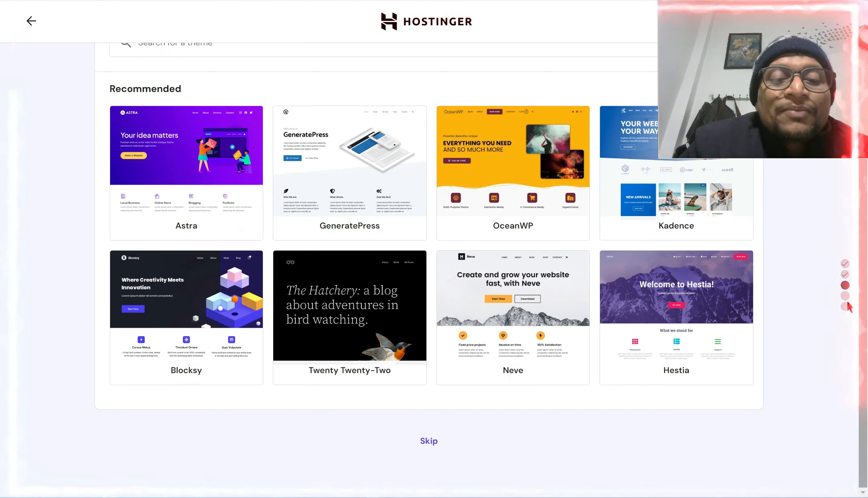
pyautogui.click(429, 445)
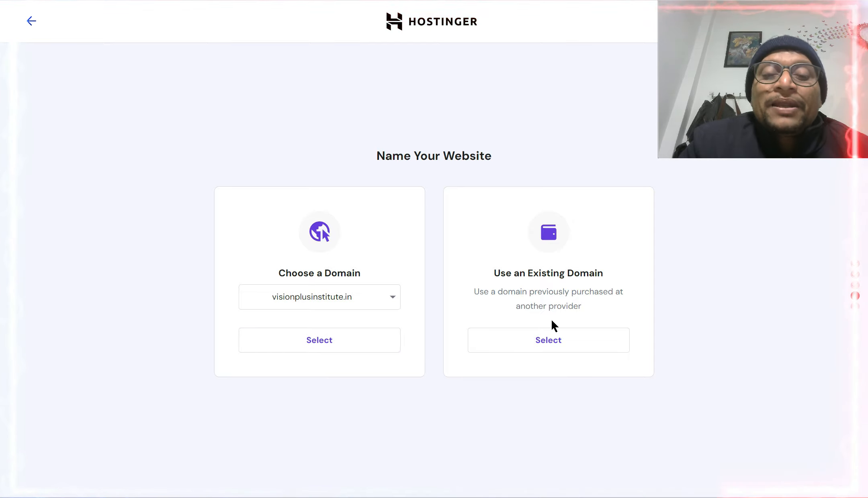
# Keep visionplusinstitute.in in the domain dropdown and select it to finish setup.
pyautogui.click(393, 302)
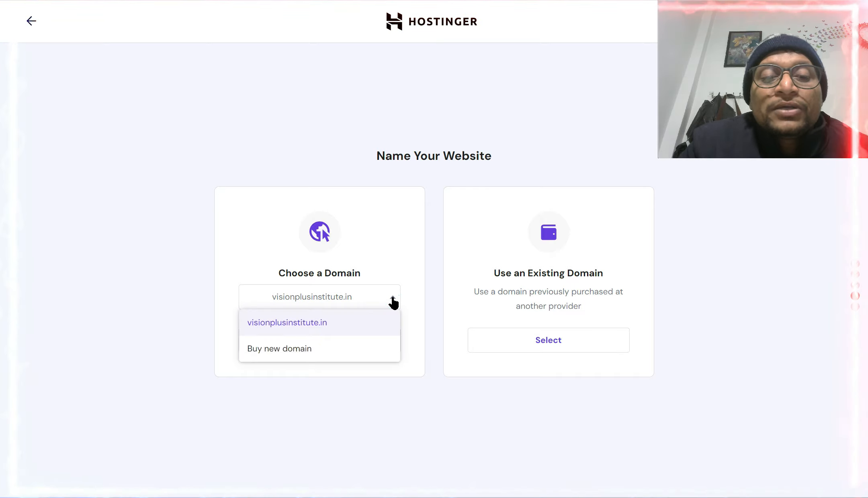
pyautogui.click(393, 302)
pyautogui.click(393, 302)
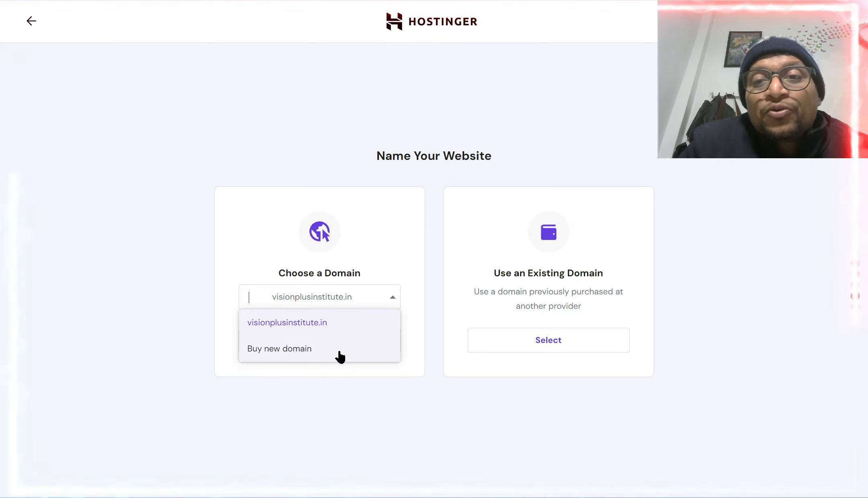
pyautogui.click(384, 245)
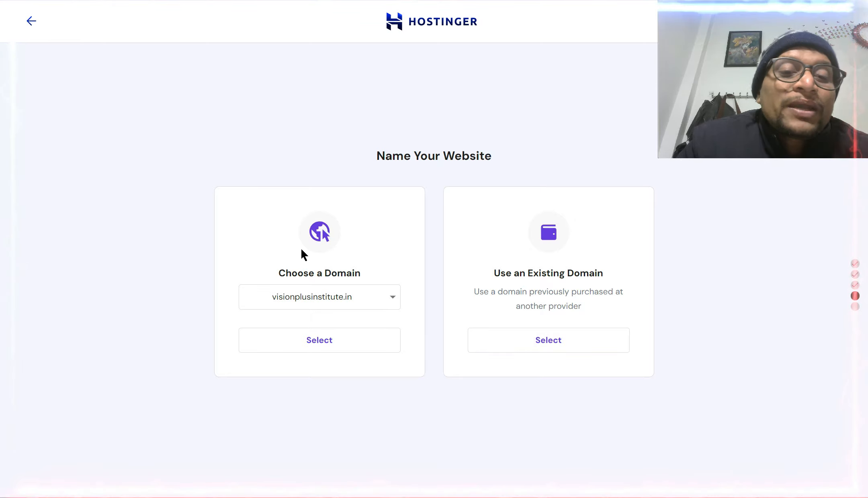
pyautogui.click(346, 344)
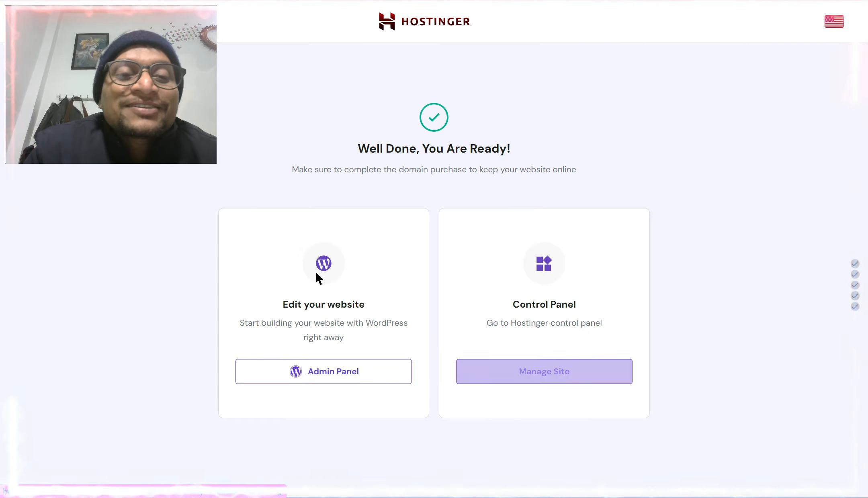
# Open the Admin Panel under 'Edit your website' on the Well Done page.
pyautogui.click(322, 376)
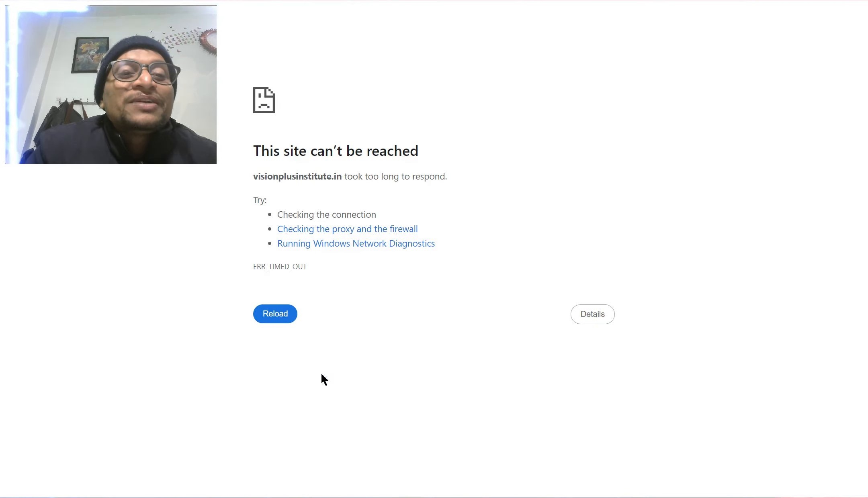
# Reload the timed-out site, then go to visionplusinstitute.in/wp-admin/.
pyautogui.click(262, 312)
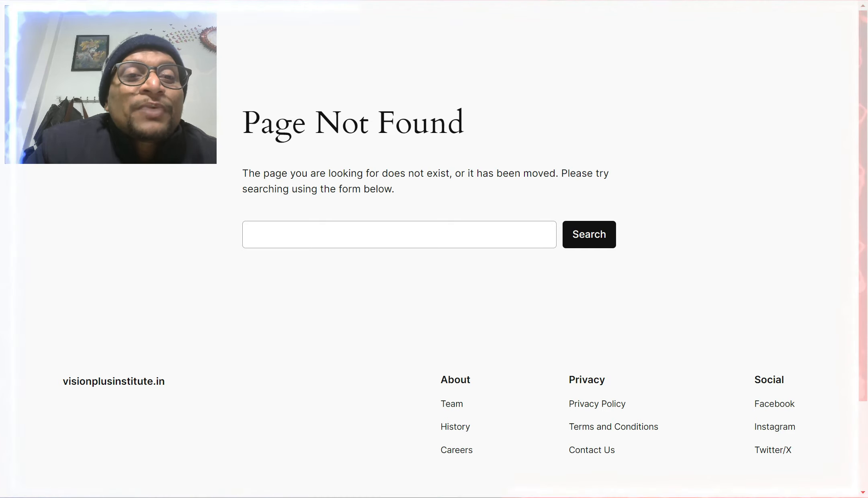
pyautogui.click(432, 2)
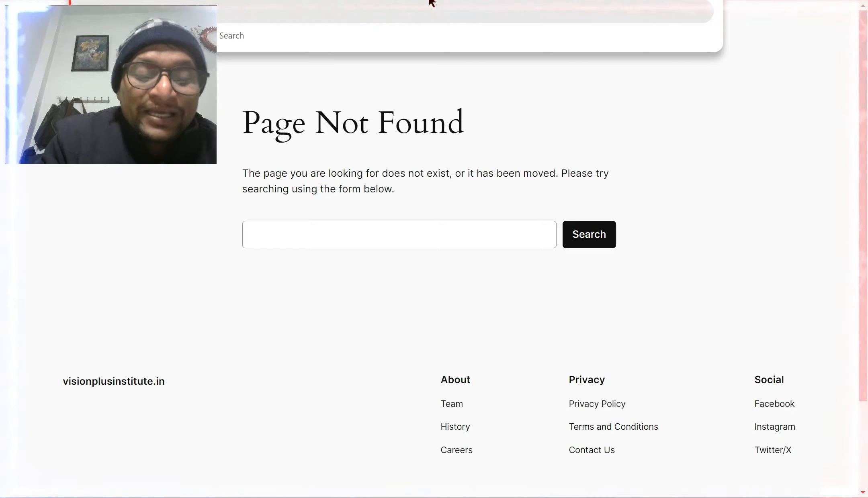
pyautogui.write('p-')
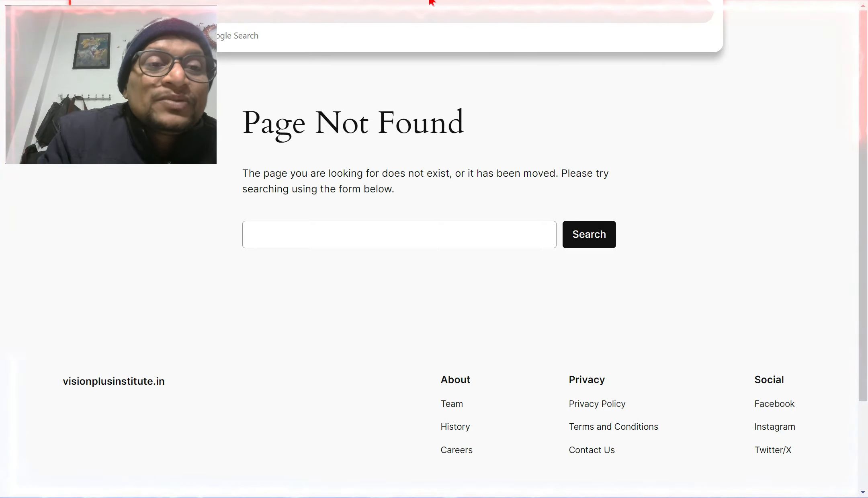
pyautogui.write('admin')
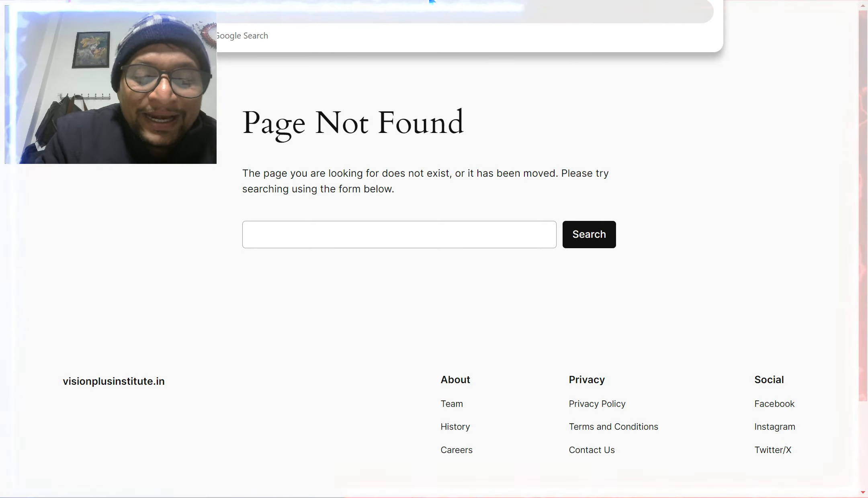
pyautogui.write('/')
pyautogui.press('Return')
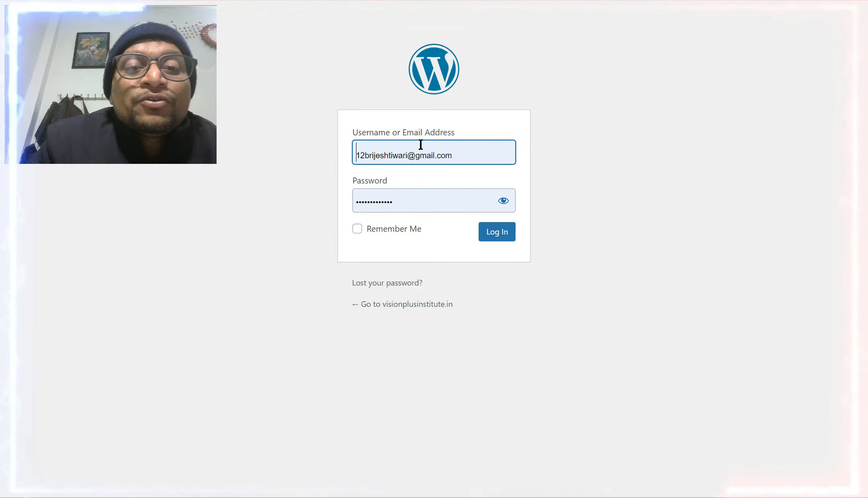
# Replace the autofilled username and password with the administrator's email and password.
pyautogui.click(449, 160)
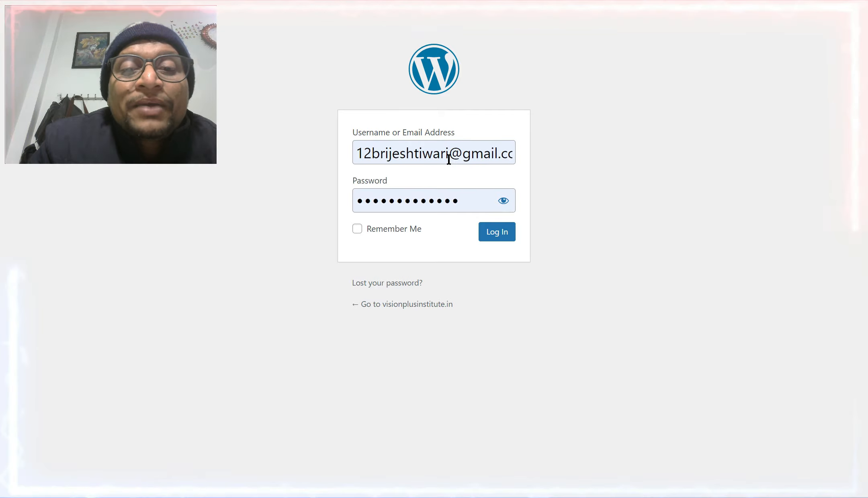
pyautogui.tripleClick(449, 160)
pyautogui.press('BackSpace')
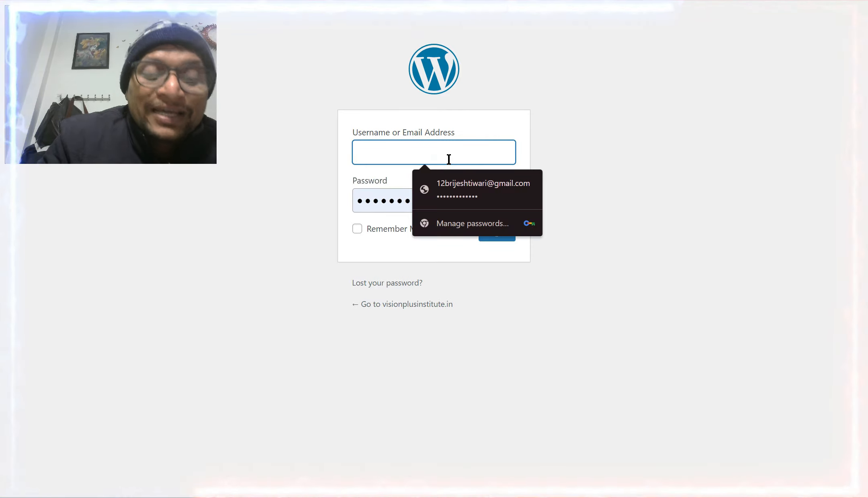
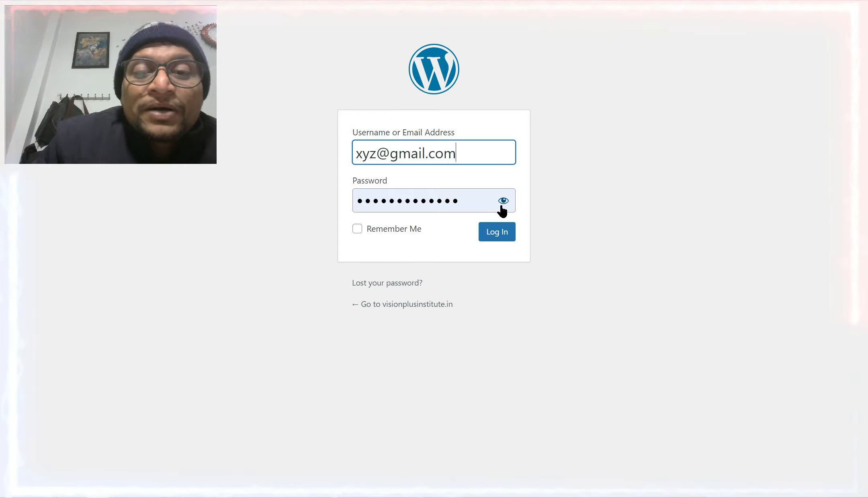
pyautogui.doubleClick(468, 206)
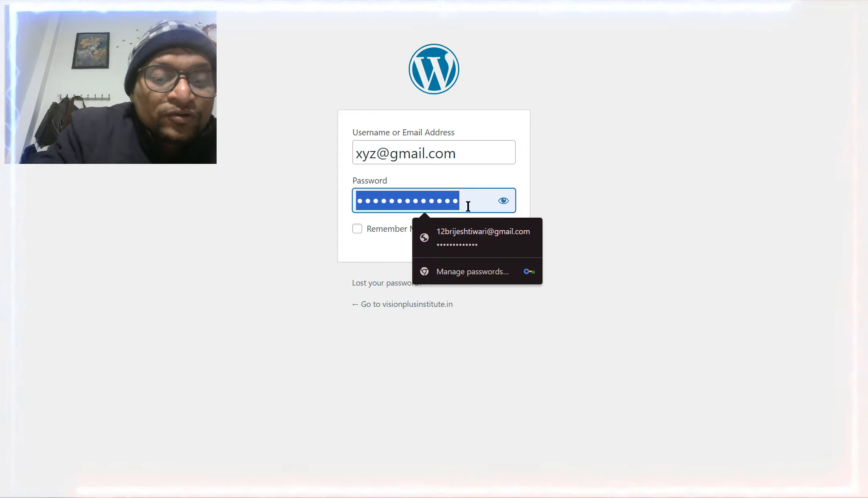
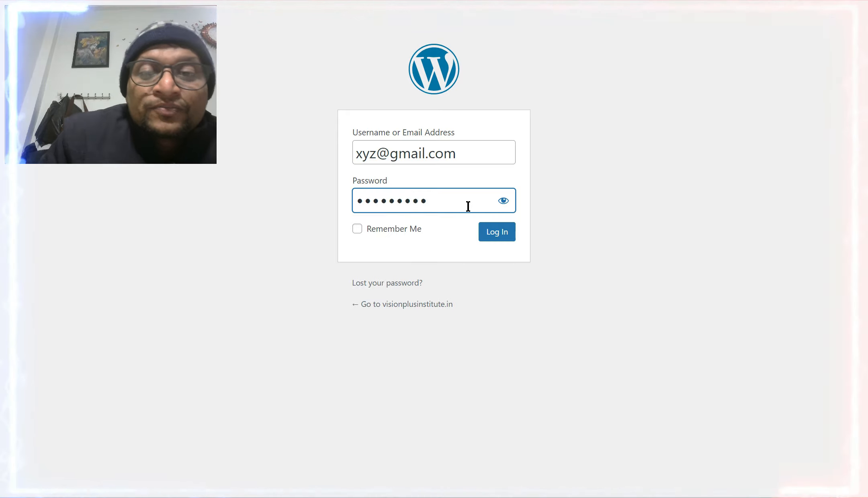
# Show the password, tick Remember Me and log in to the dashboard.
pyautogui.click(503, 207)
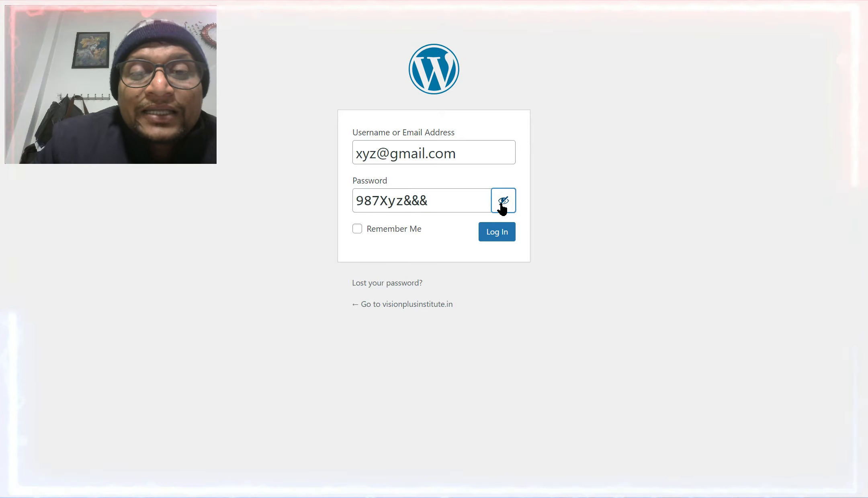
pyautogui.click(357, 230)
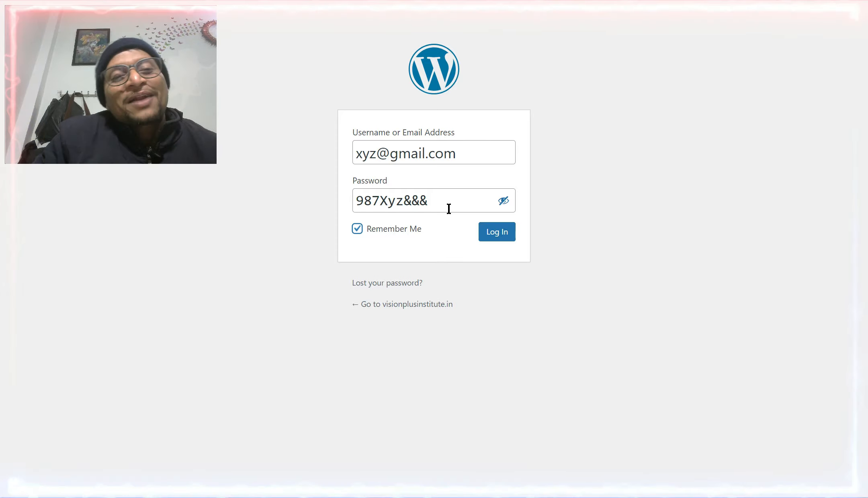
pyautogui.click(499, 233)
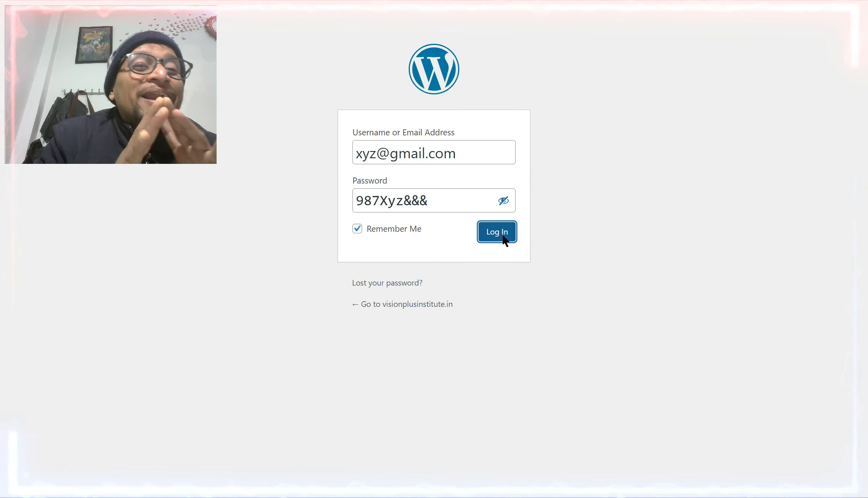
pyautogui.click(497, 232)
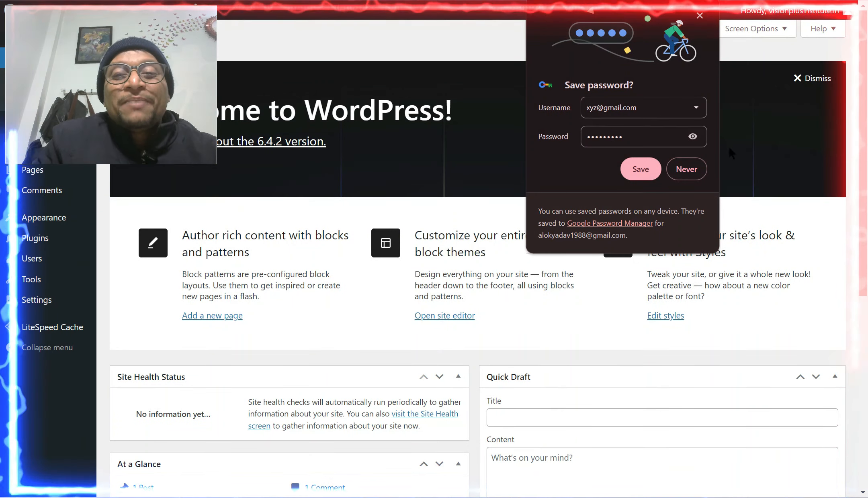
# Dismiss Chrome's save-password offer and scroll through the WordPress dashboard panels.
pyautogui.click(700, 16)
pyautogui.scroll(-4, 1, 57)
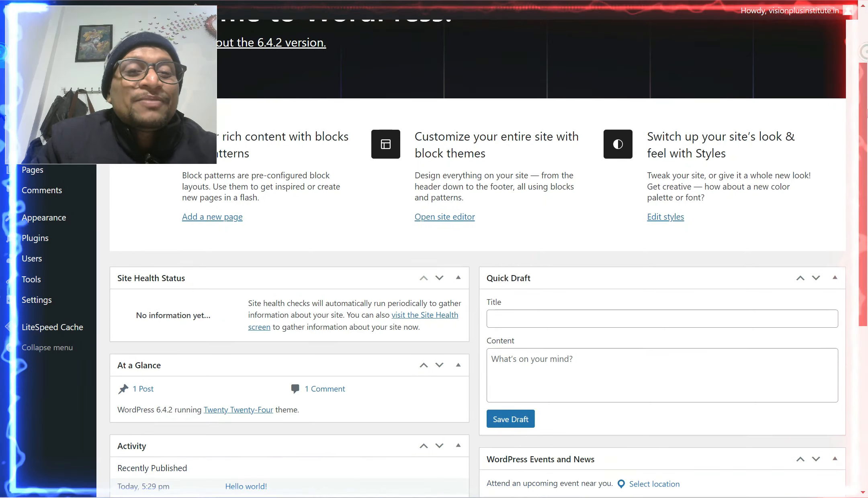
pyautogui.scroll(4, 2, 80)
pyautogui.scroll(-1, 2, 97)
pyautogui.scroll(-8, 2, 95)
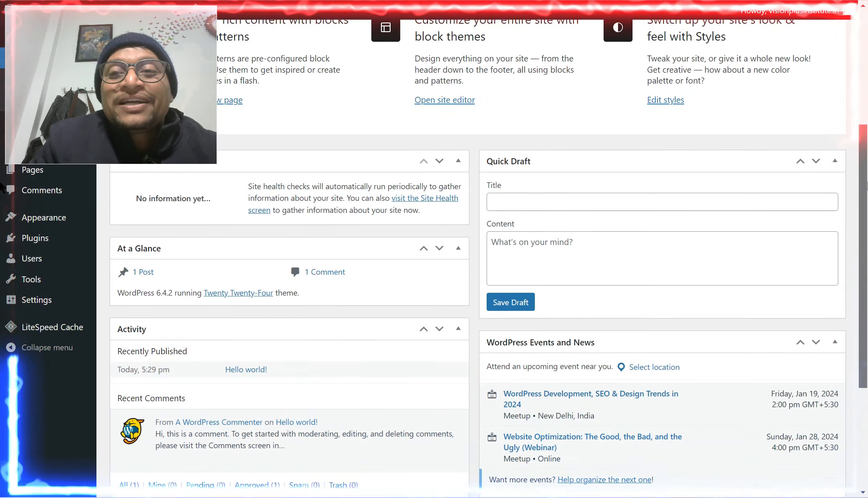
pyautogui.scroll(9, 2, 60)
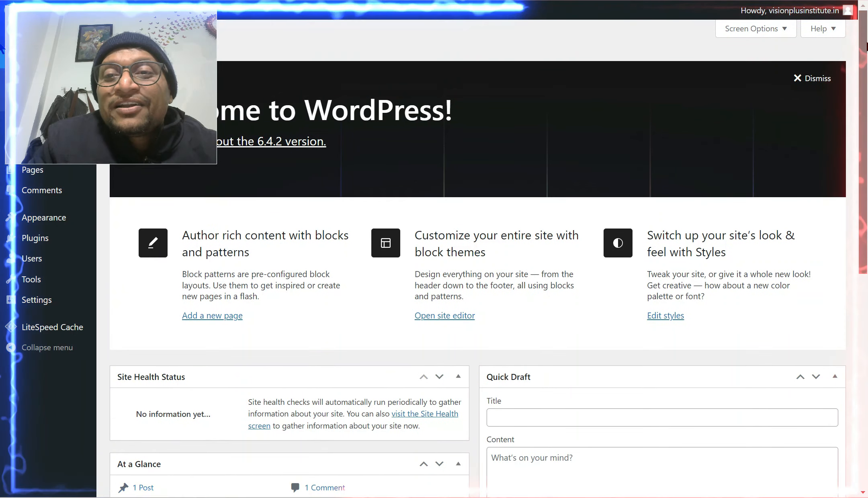
pyautogui.scroll(-5, 1, 49)
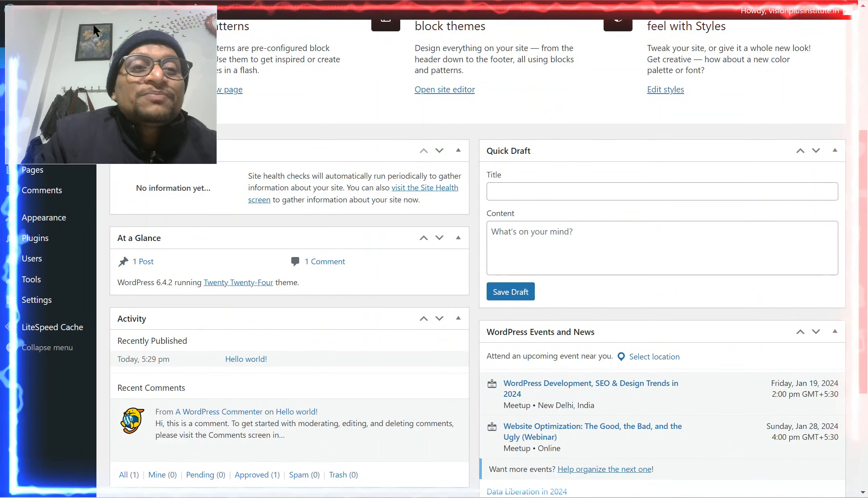
pyautogui.moveTo(94, 30); pyautogui.dragTo(506, 86)
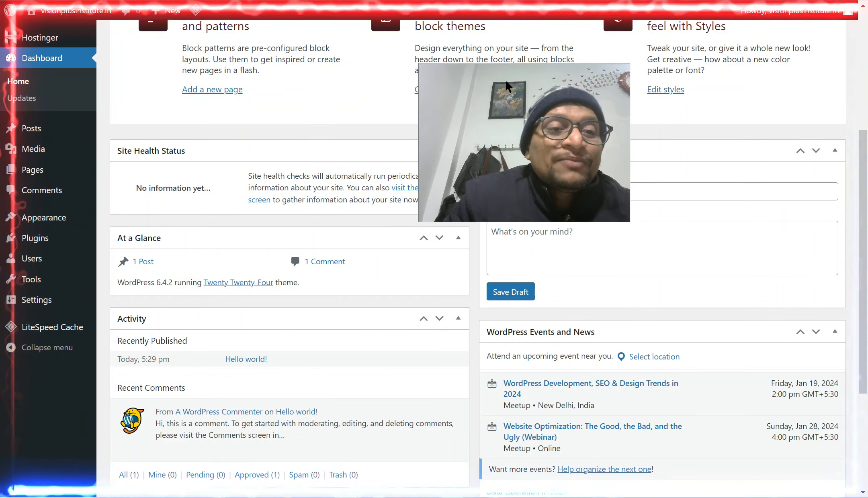
pyautogui.scroll(5, 478, 257)
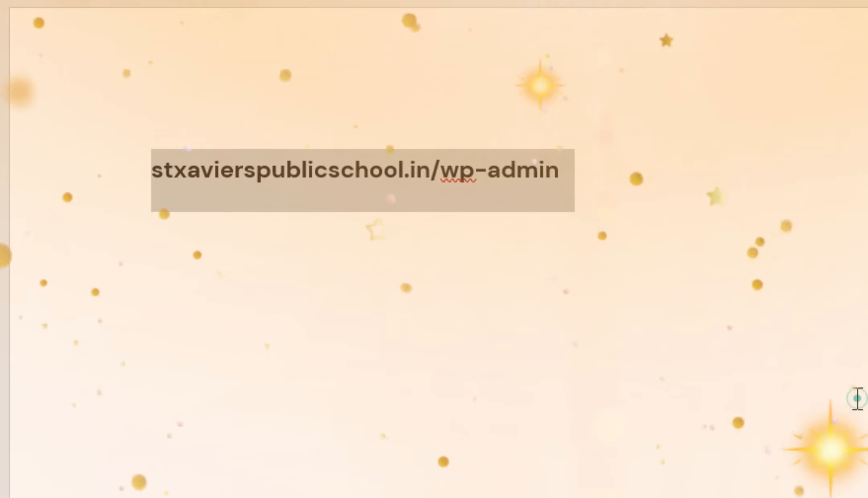
# Select the stxavierspublicschool.in/wp-admin line and set its font size to 26.
pyautogui.click(857, 399)
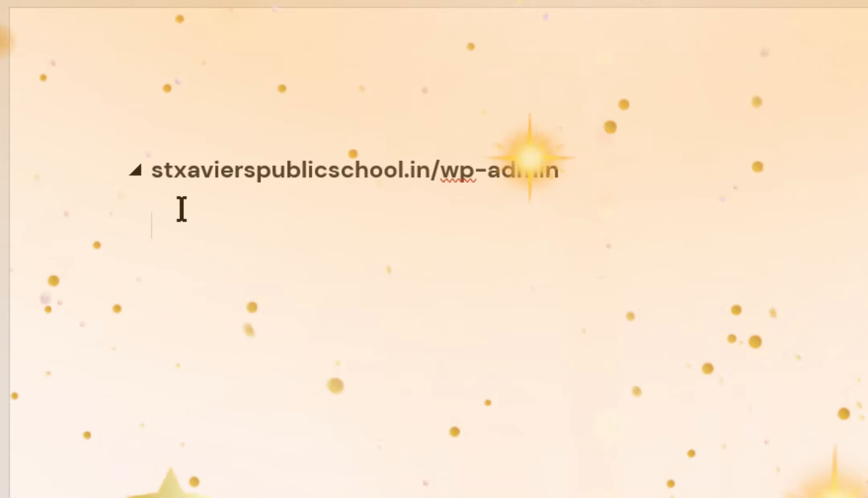
pyautogui.press('BackSpace')
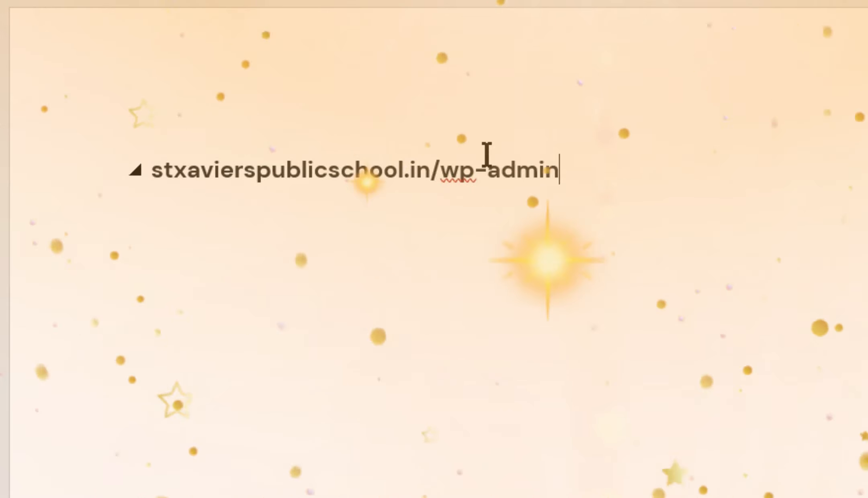
pyautogui.rightClick(438, 174)
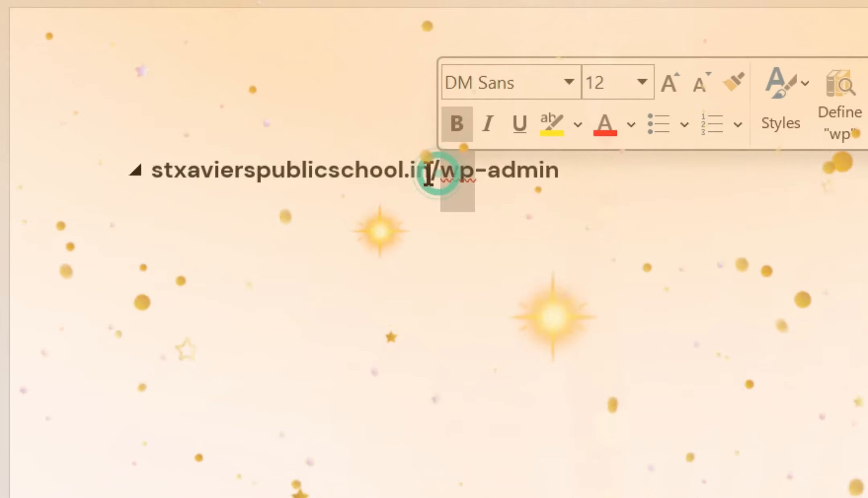
pyautogui.tripleClick(429, 176)
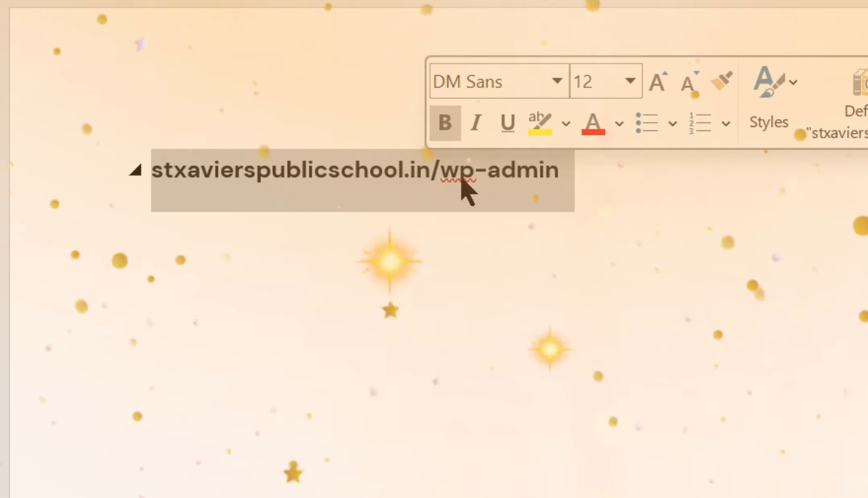
pyautogui.click(499, 177)
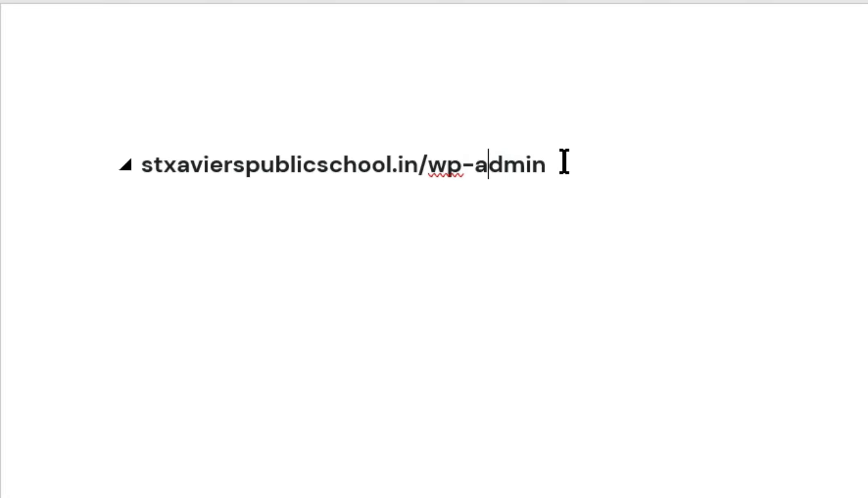
pyautogui.moveTo(563, 162); pyautogui.dragTo(424, 179)
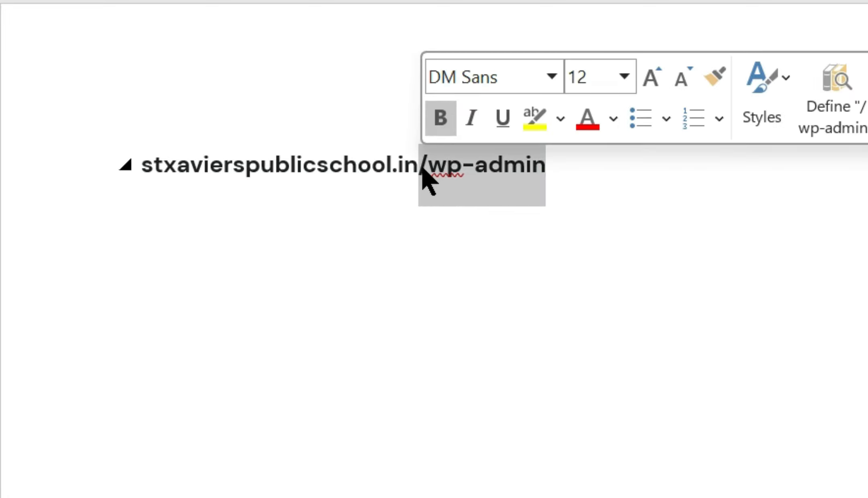
pyautogui.doubleClick(584, 170)
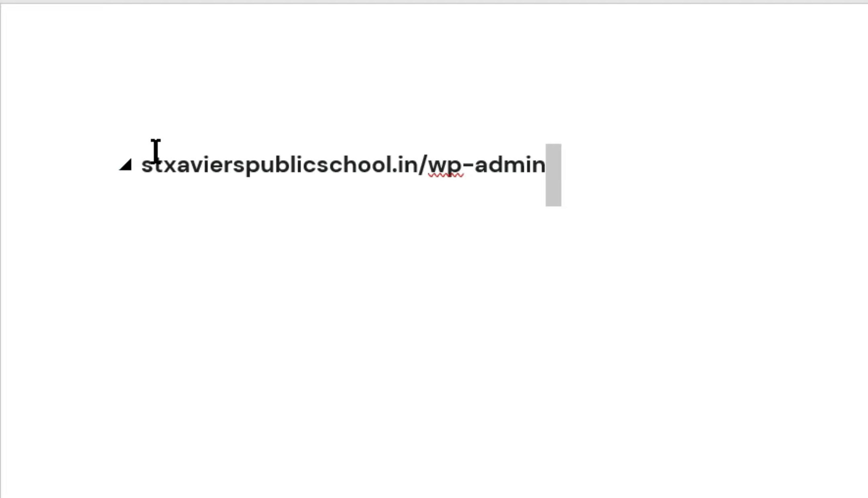
pyautogui.tripleClick(170, 164)
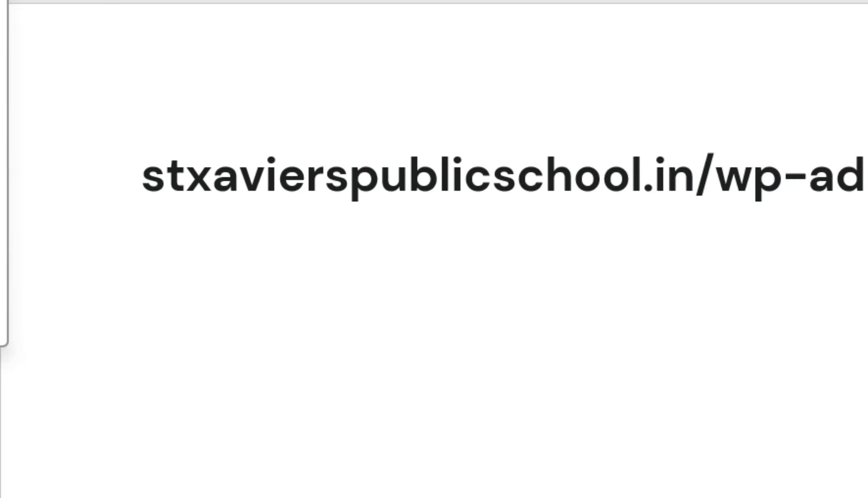
pyautogui.click(2, 186)
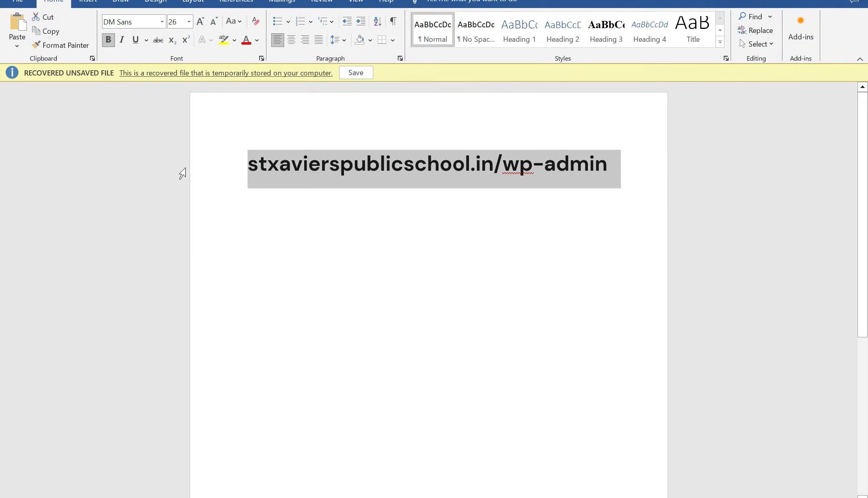
# Copy the whole stxavierspublicschool.in/wp-admin line to the clipboard and return to Chrome.
pyautogui.click(484, 297)
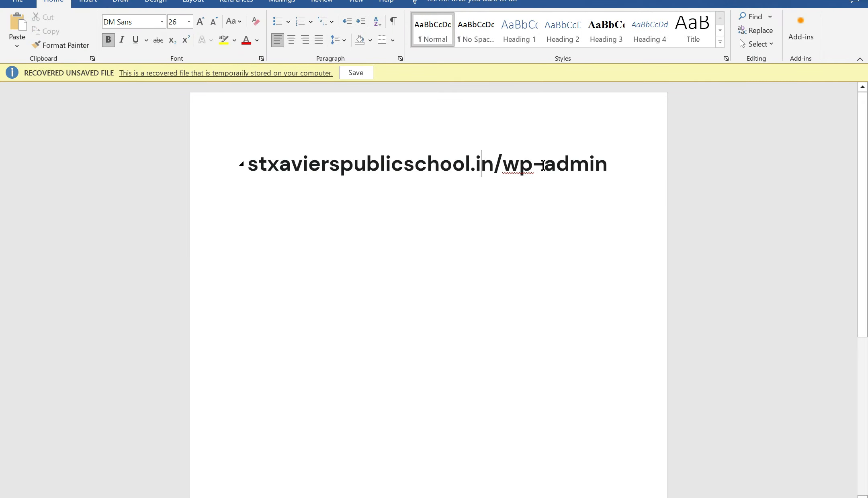
pyautogui.tripleClick(624, 166)
pyautogui.hotkey('ctrl', 'c')
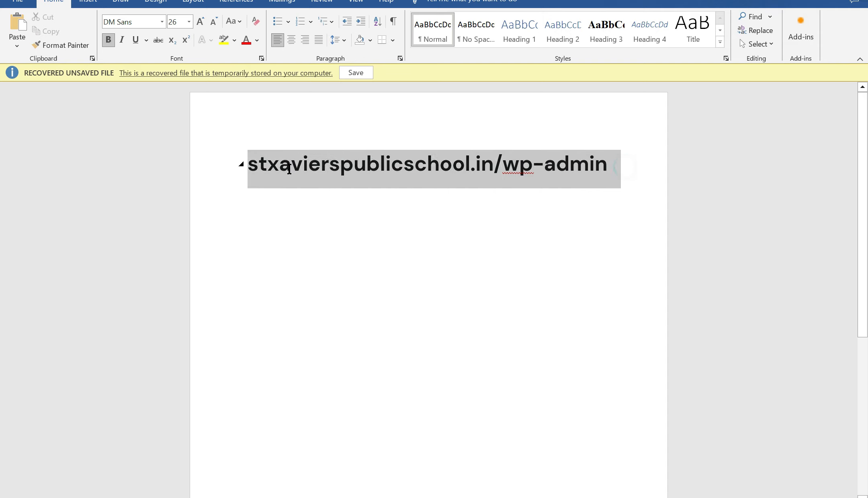
pyautogui.rightClick(289, 171)
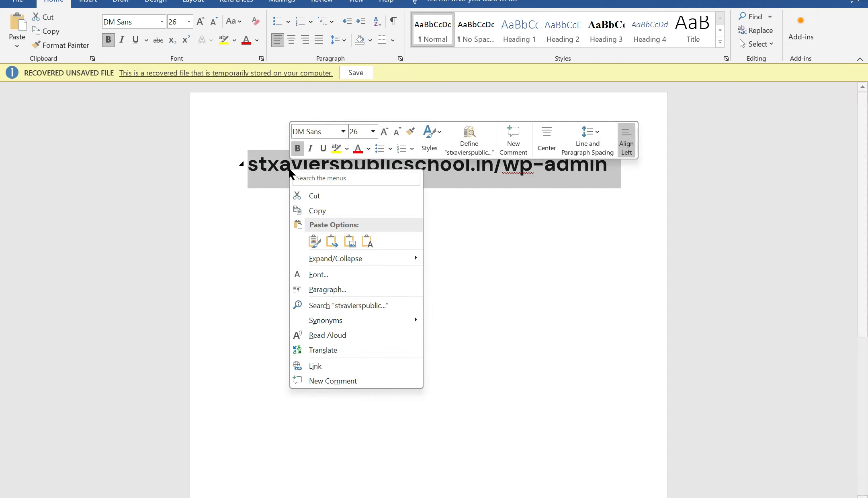
pyautogui.click(323, 212)
pyautogui.moveTo(579, 497)
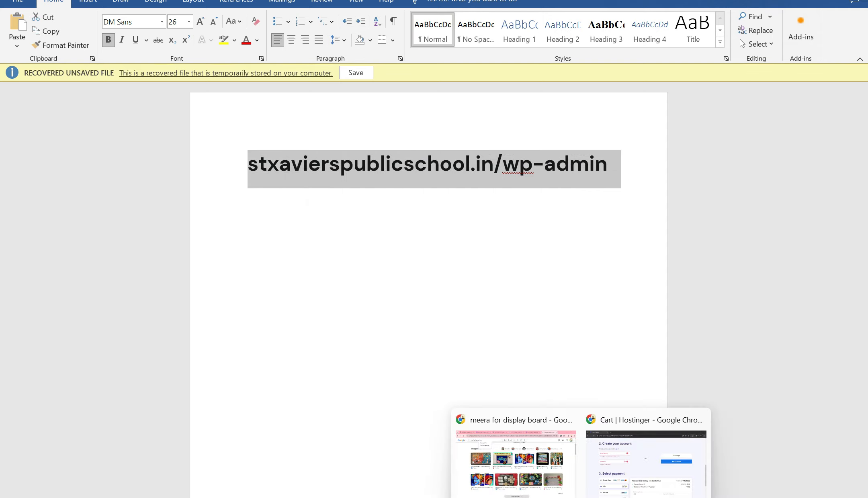
pyautogui.click(619, 478)
# Paste the stxavierspublicschool.in/wp-admin URL into Chrome, load the login page, and focus the Password field.
pyautogui.click(535, 479)
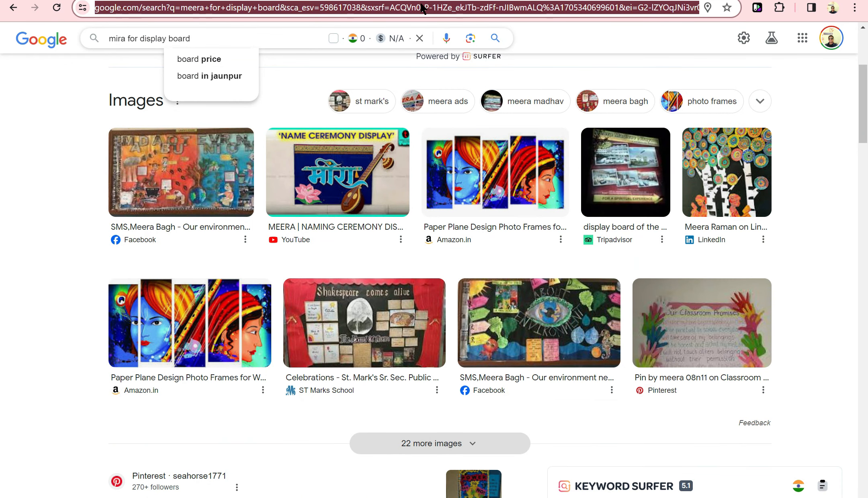
pyautogui.hotkey('ctrl', 'v')
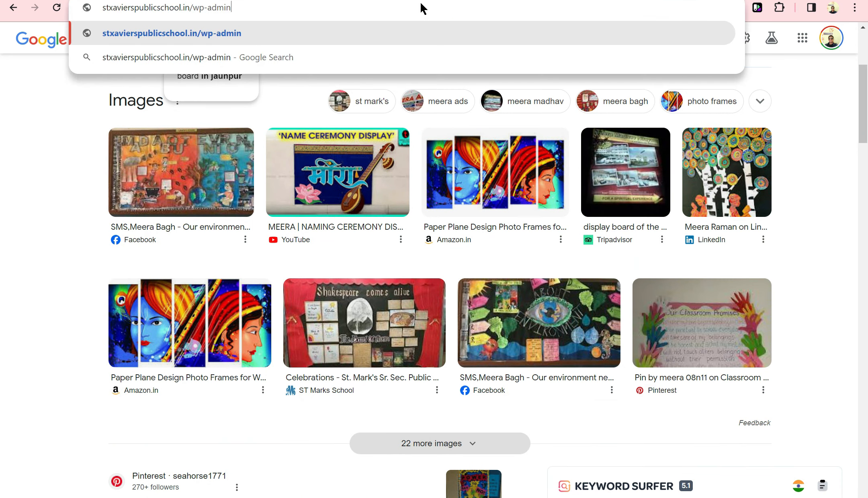
pyautogui.click(397, 32)
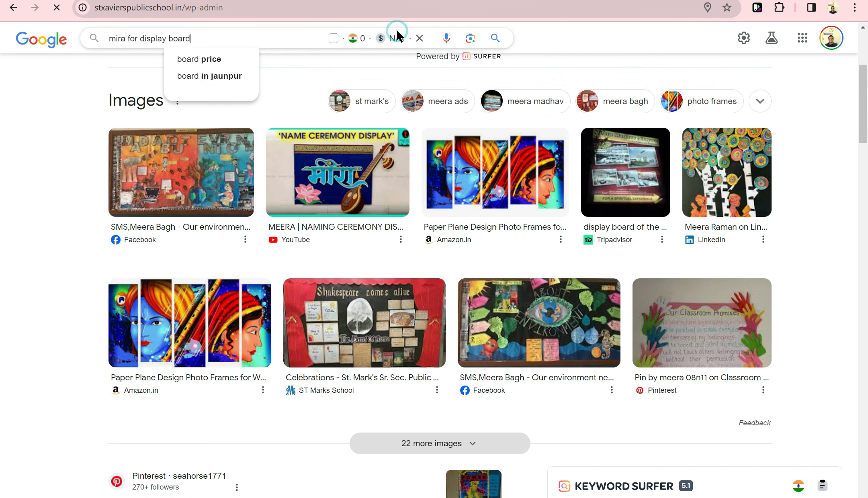
pyautogui.click(302, 8)
pyautogui.press('Return')
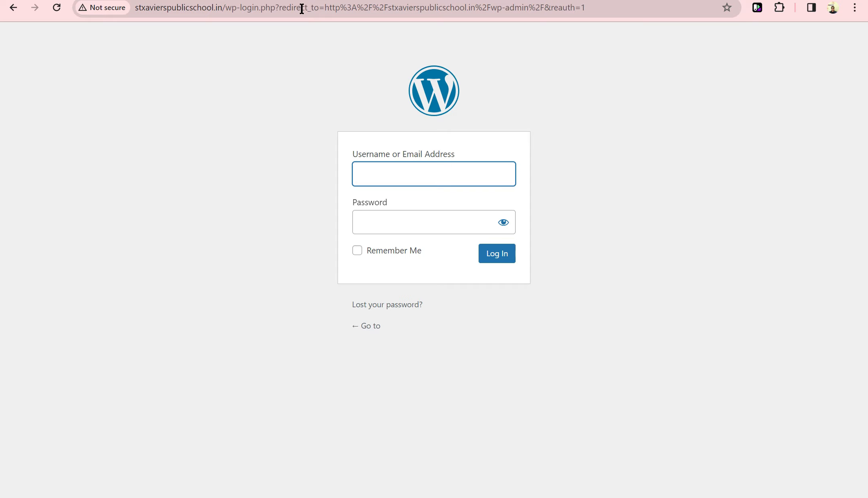
pyautogui.click(419, 169)
pyautogui.click(392, 215)
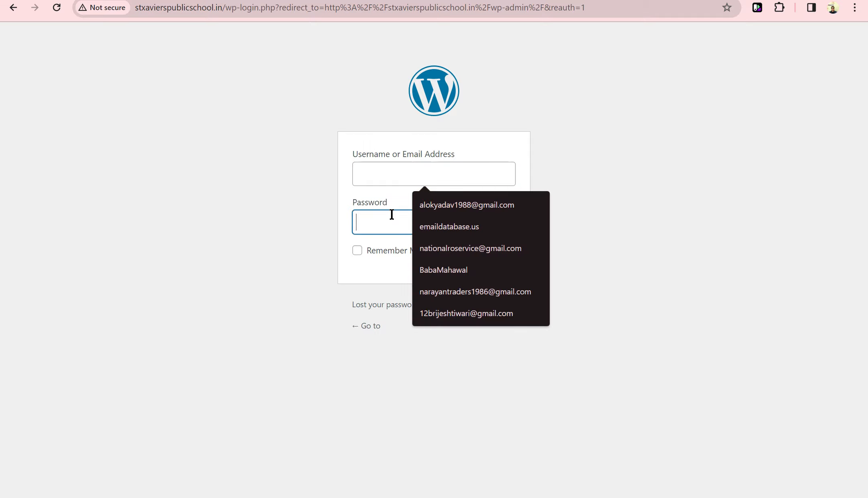
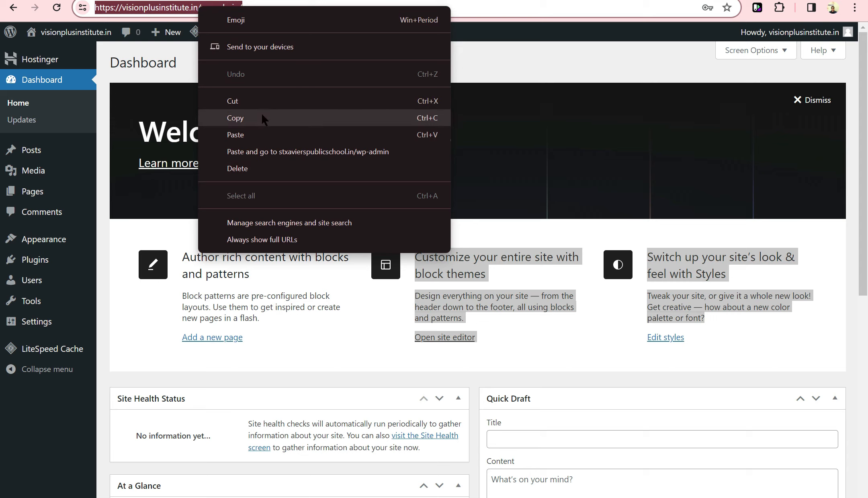
# Copy the visionplusinstitute.in wp-admin address and load it in place of the other site's login page.
pyautogui.click(262, 116)
pyautogui.hotkey('ctrl', 'Tab')
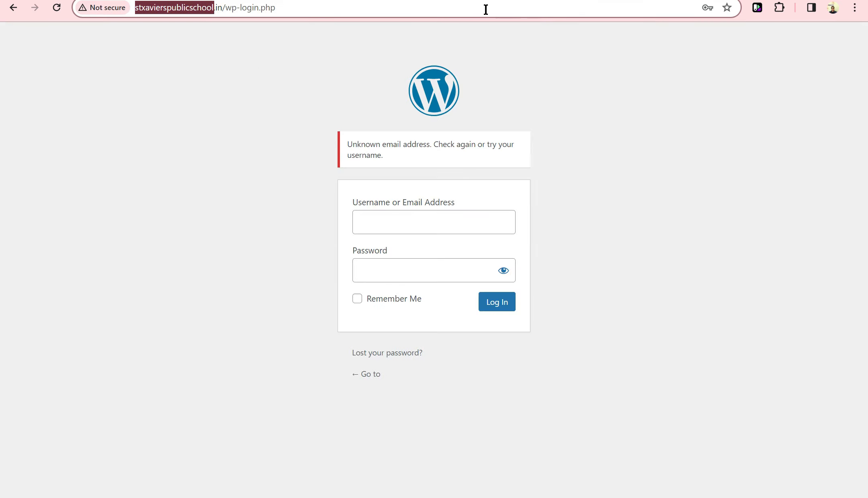
pyautogui.click(483, 10)
pyautogui.tripleClick(482, 9)
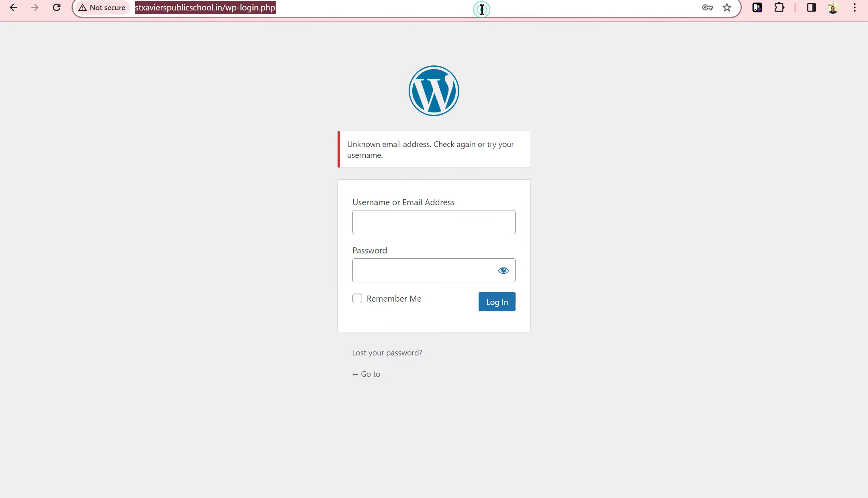
pyautogui.write('https://visionplusinstitute.in/wp-admin/')
pyautogui.press('Return')
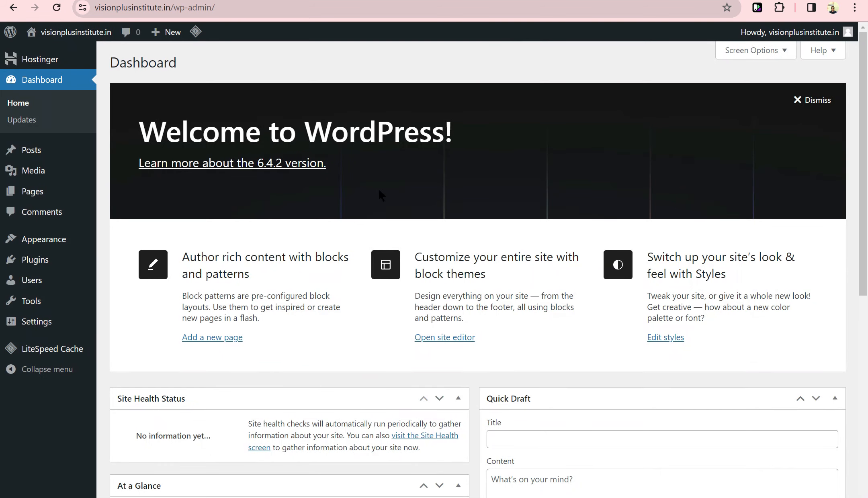
pyautogui.moveTo(864, 84); pyautogui.dragTo(842, 56)
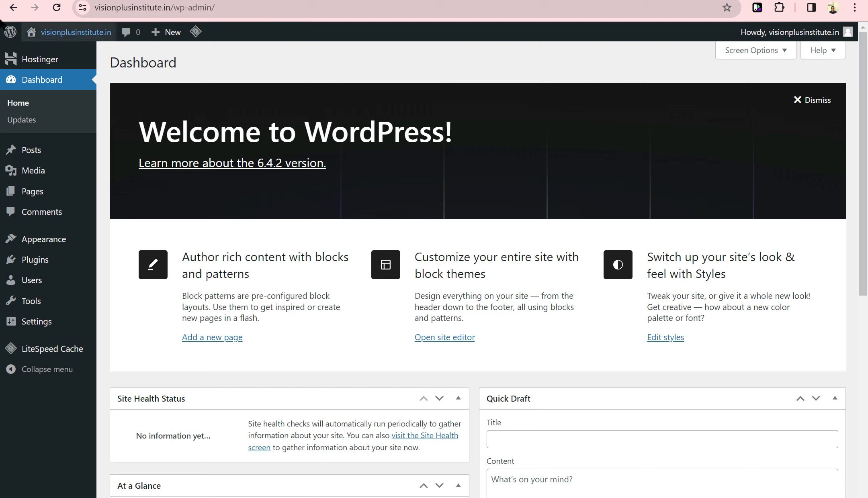
pyautogui.moveTo(144, 10)
pyautogui.mouseDown()
pyautogui.moveTo(189, 10)
pyautogui.moveTo(97, 10)
pyautogui.moveTo(189, 9)
pyautogui.moveTo(144, 12)
pyautogui.mouseUp()
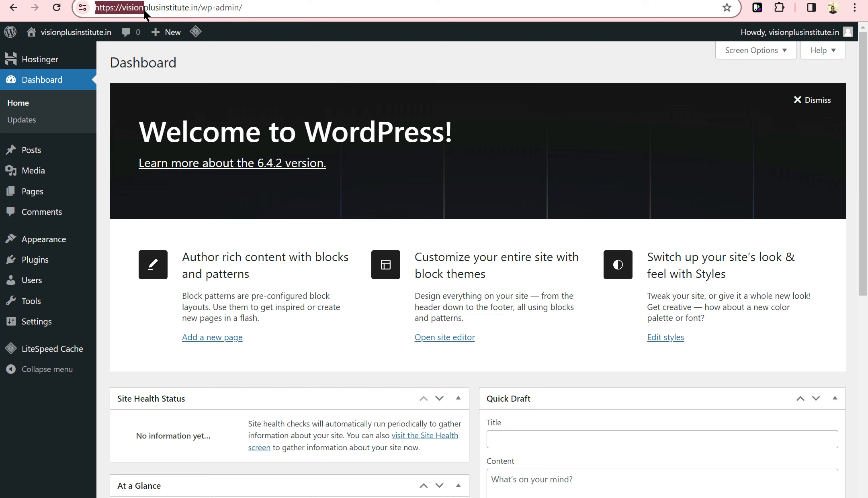
pyautogui.hotkey('ctrl', 'a')
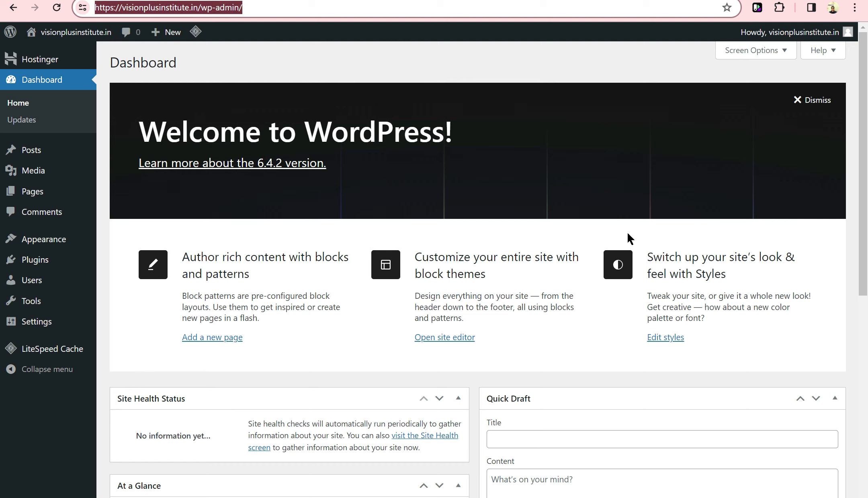
pyautogui.click(841, 280)
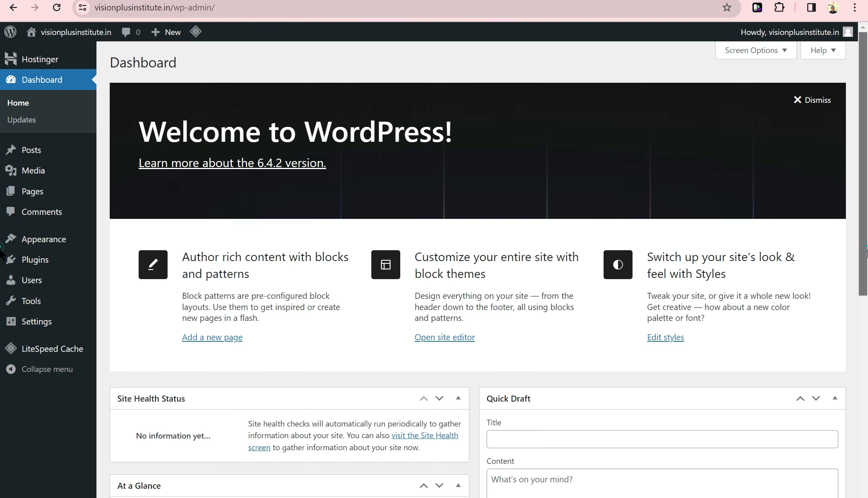
pyautogui.scroll(-4, 863, 257)
pyautogui.scroll(4, 1, 426)
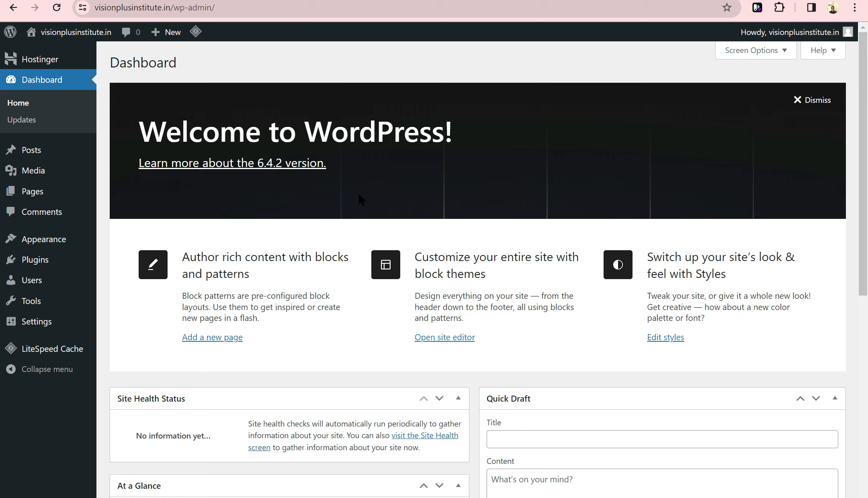
pyautogui.moveTo(37, 266)
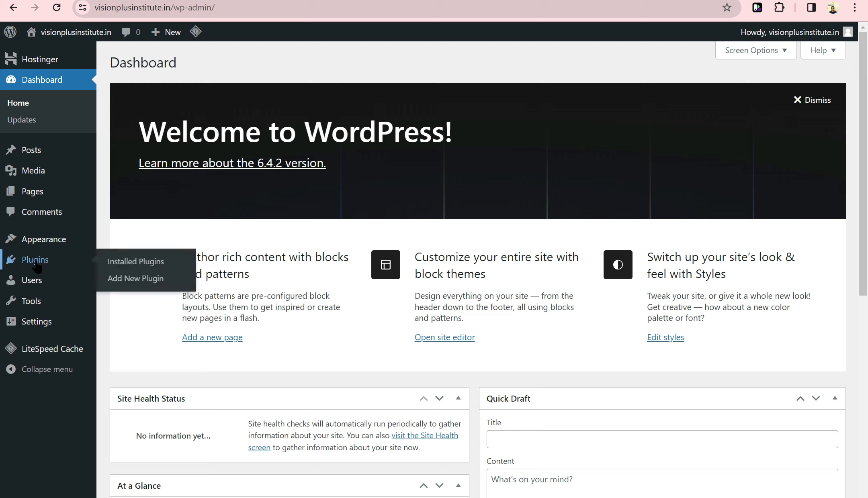
pyautogui.moveTo(41, 248)
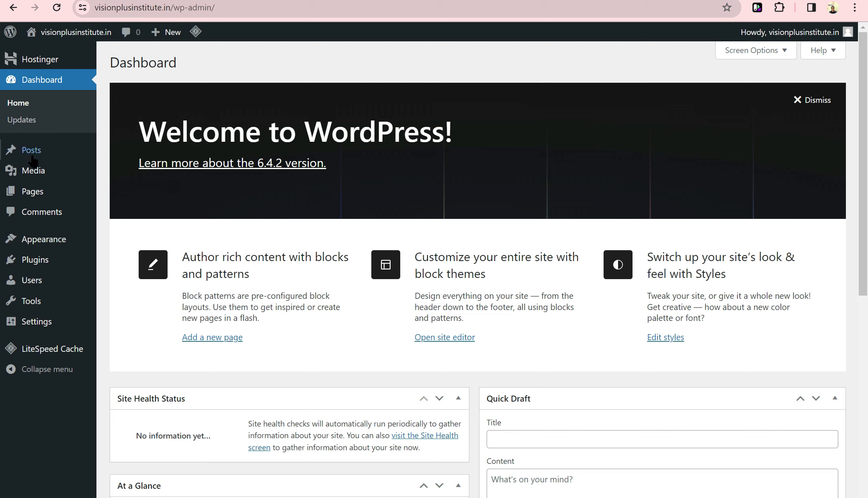
pyautogui.moveTo(37, 201)
pyautogui.moveTo(47, 288)
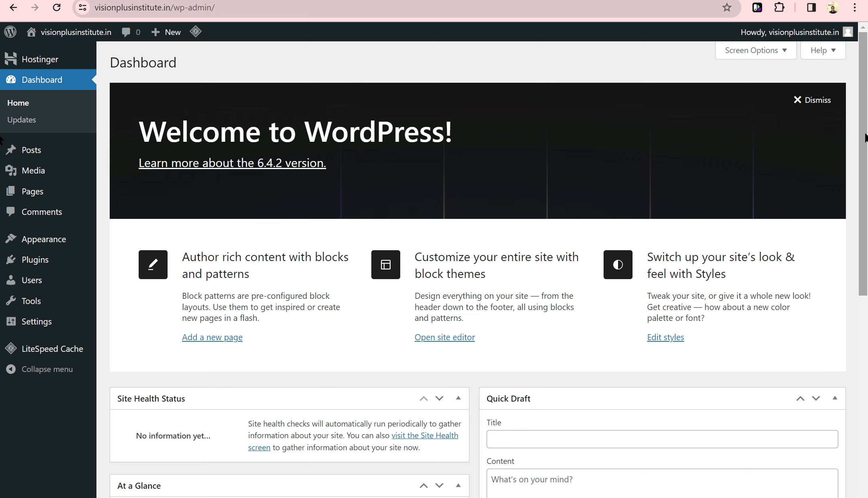
pyautogui.moveTo(866, 157); pyautogui.dragTo(866, 446)
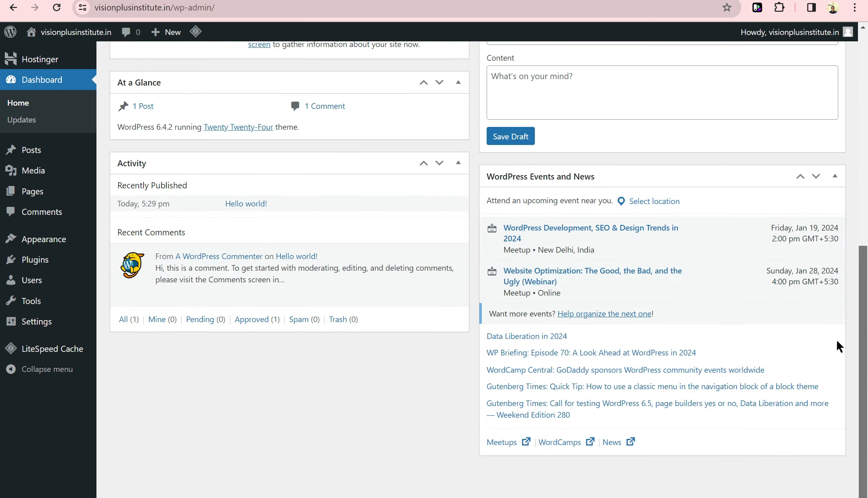
pyautogui.scroll(10, 813, 181)
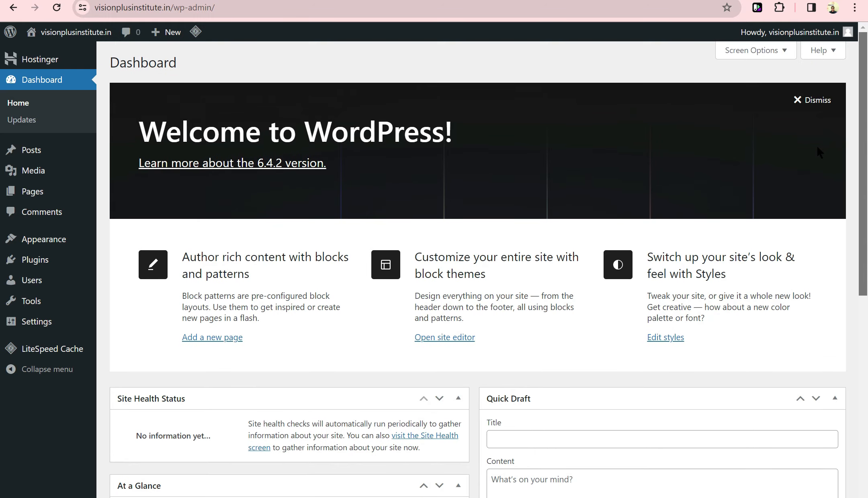
pyautogui.scroll(-2, 816, 140)
pyautogui.scroll(2, 811, 121)
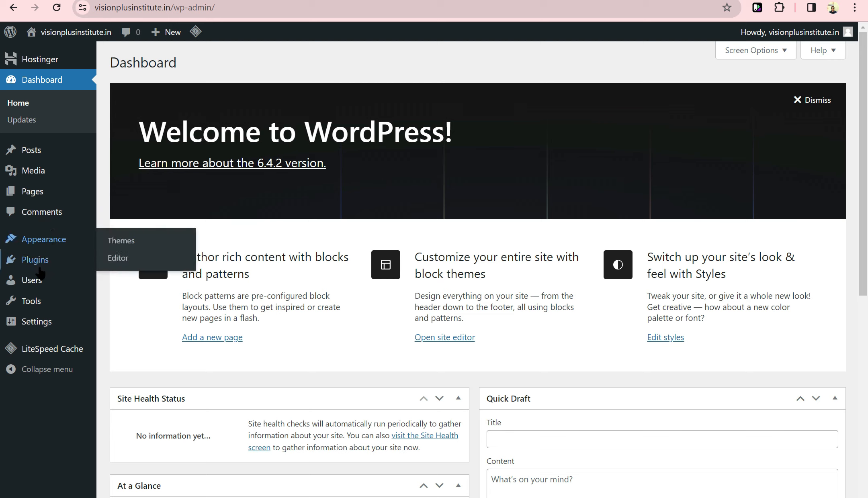
# Go to Appearance > Themes and open the Add New Theme library.
pyautogui.click(44, 240)
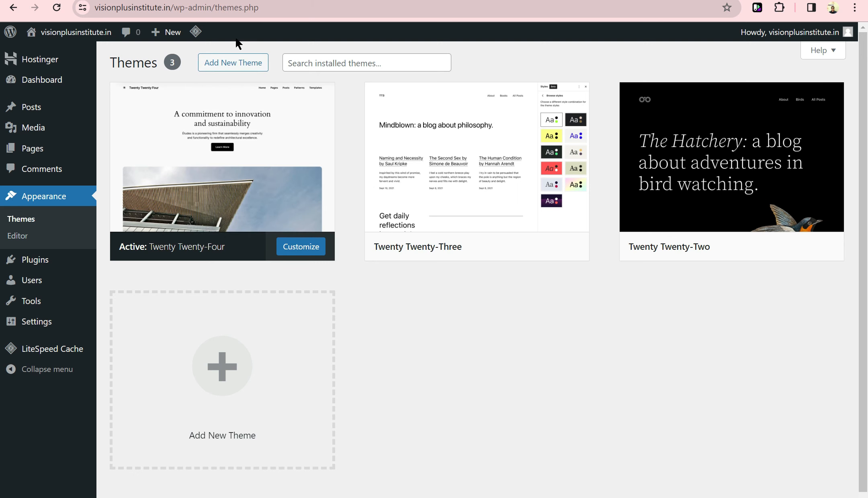
pyautogui.click(239, 68)
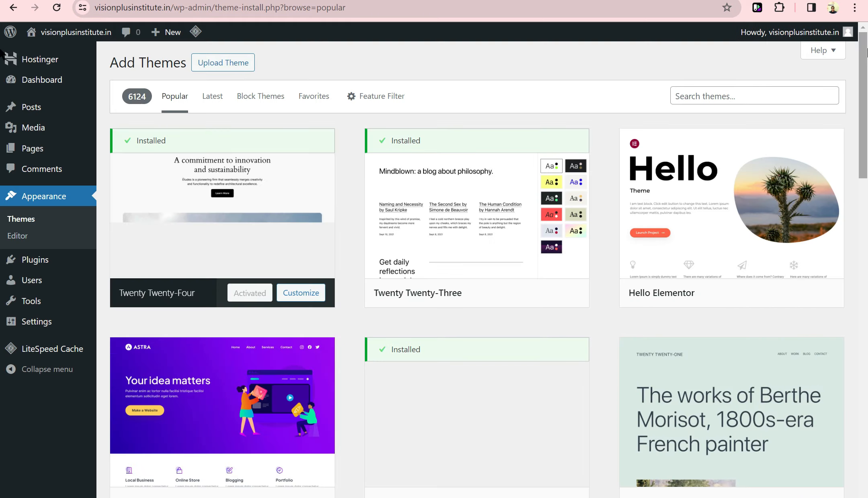
pyautogui.scroll(-1, 1, 73)
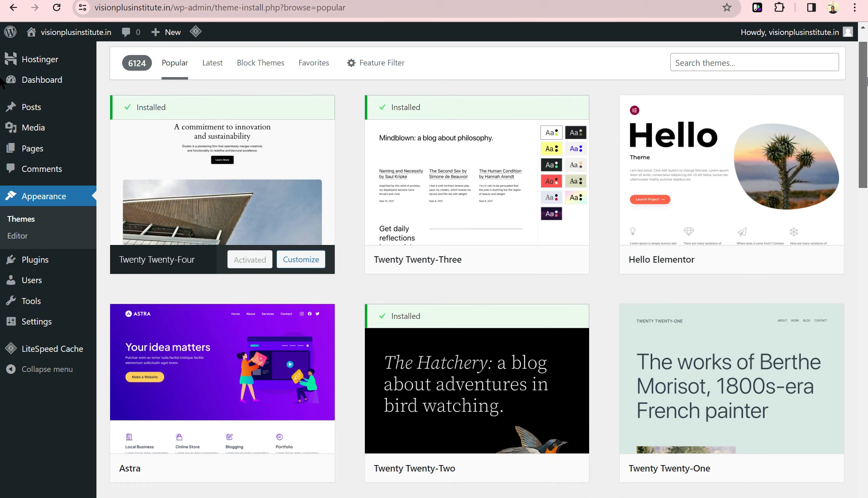
pyautogui.scroll(1, 2, 73)
pyautogui.scroll(-3, 1, 72)
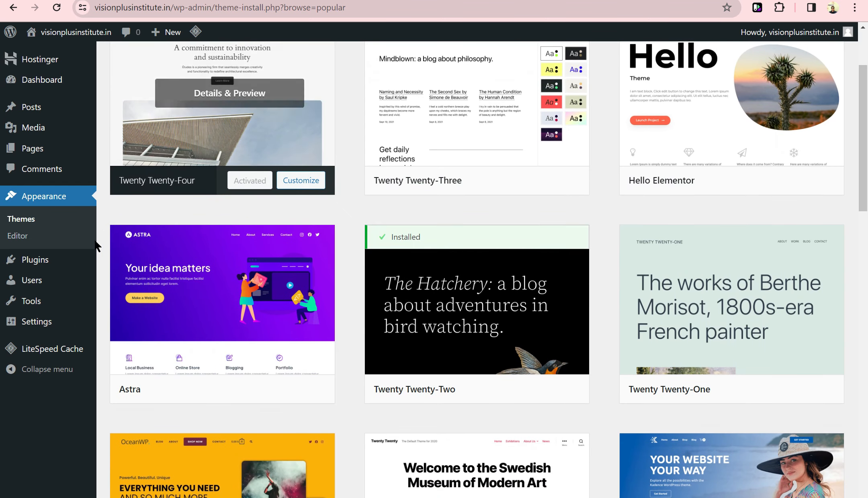
pyautogui.moveTo(239, 310)
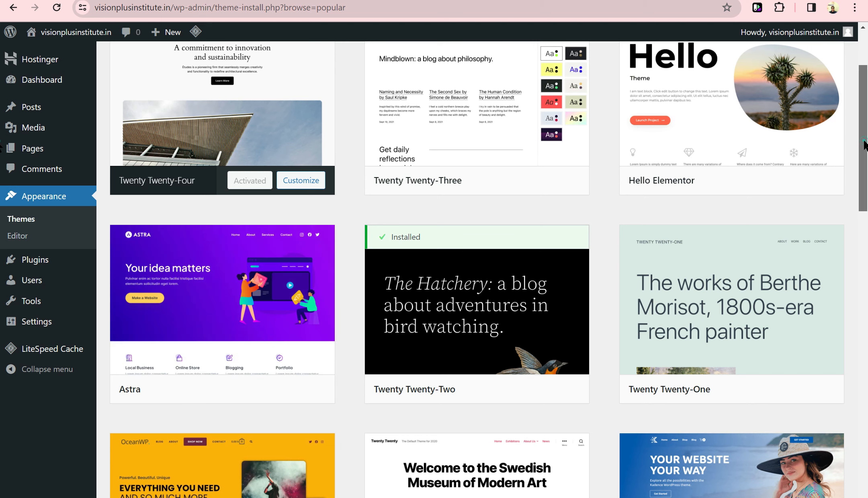
pyautogui.scroll(3, 864, 144)
# Search the theme library for 'astra', returning 20 results with Astra first.
pyautogui.click(753, 98)
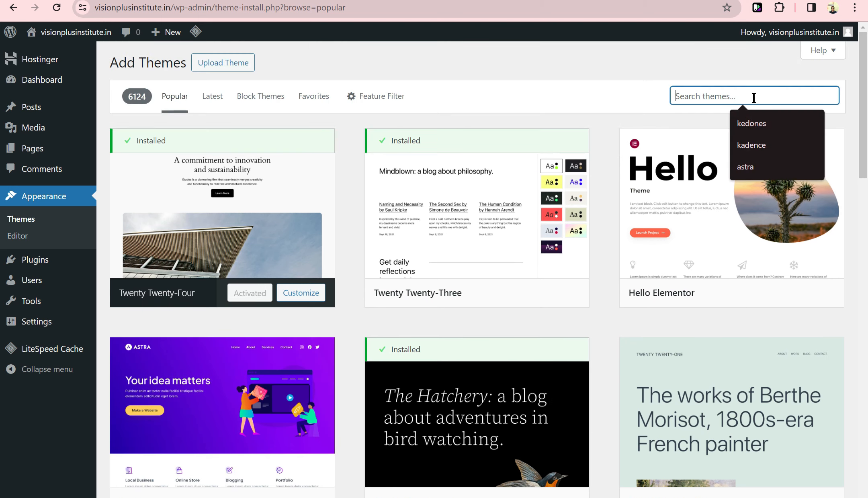
pyautogui.write('astr')
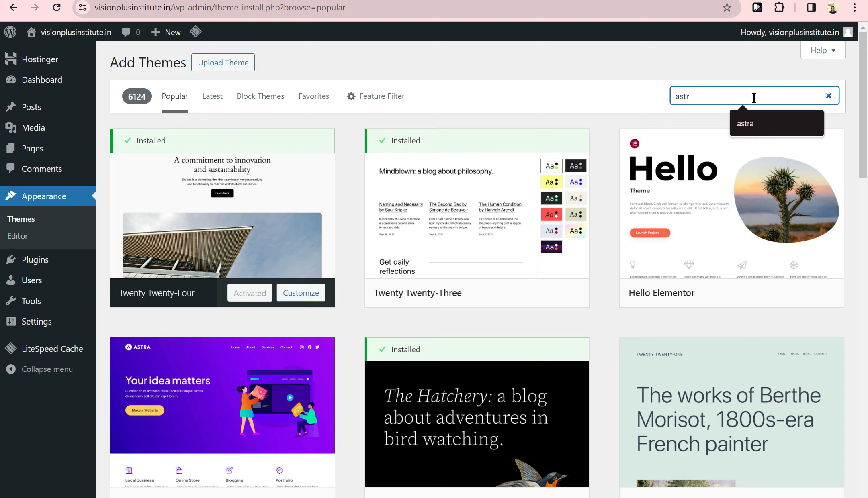
pyautogui.write('a')
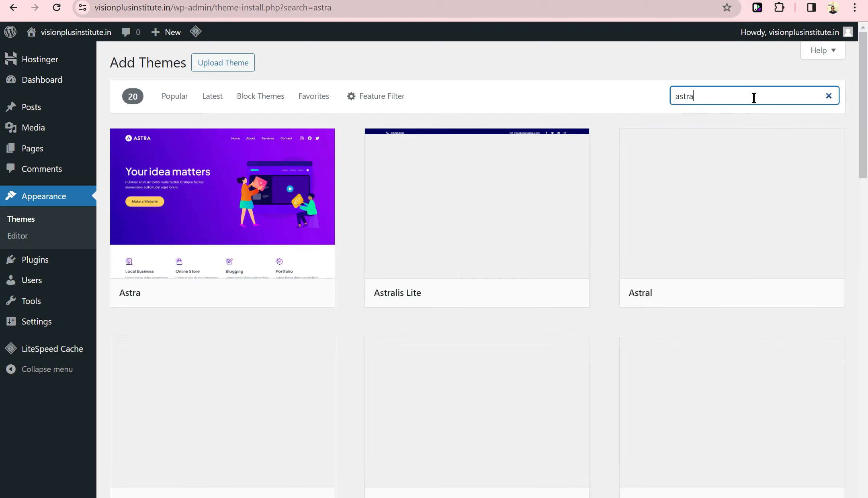
pyautogui.moveTo(533, 186)
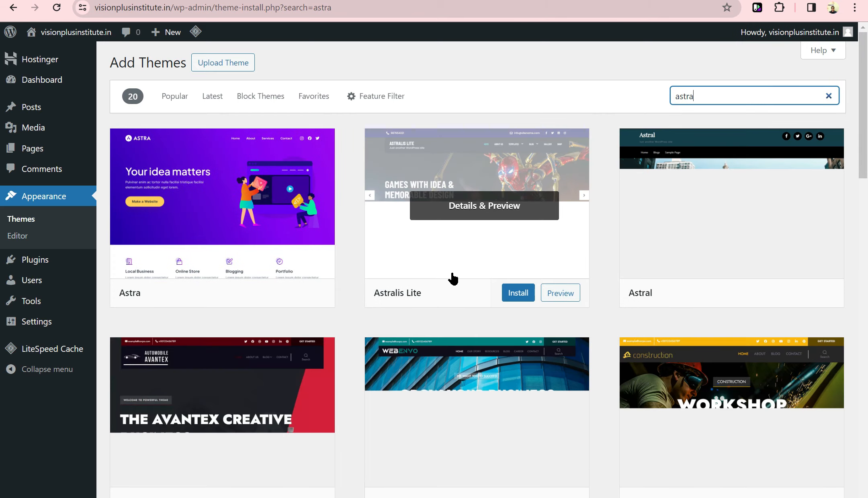
pyautogui.moveTo(655, 258)
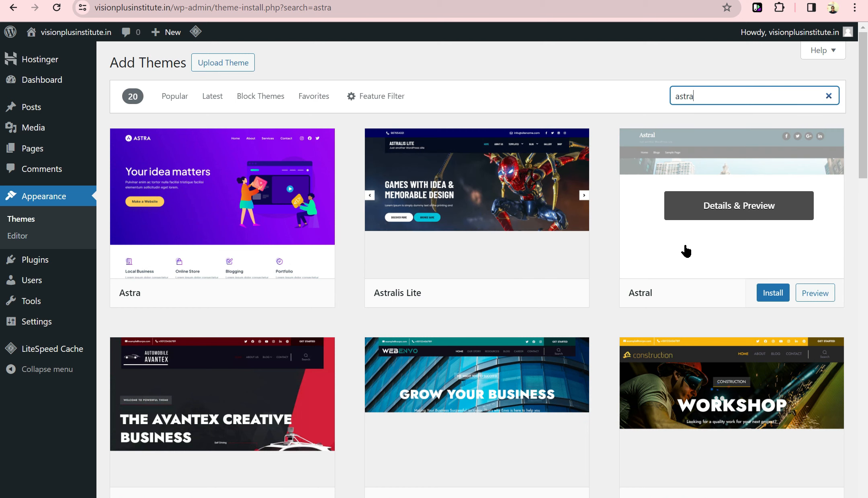
pyautogui.moveTo(201, 271)
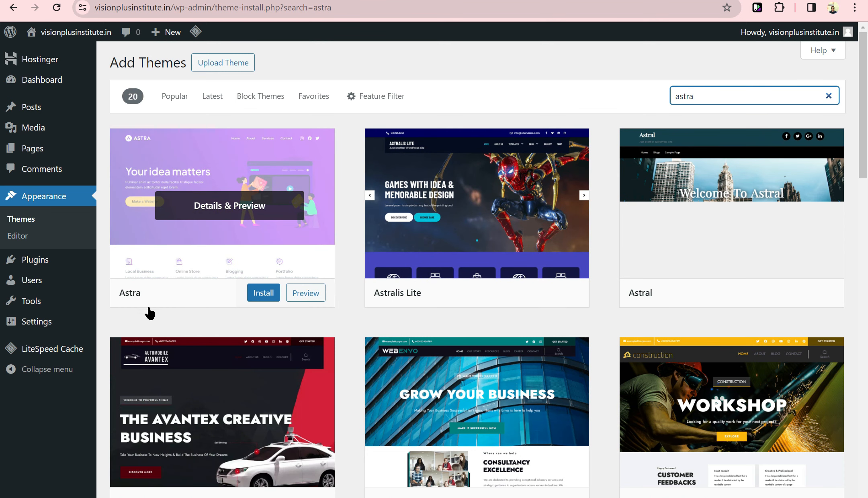
pyautogui.moveTo(256, 281)
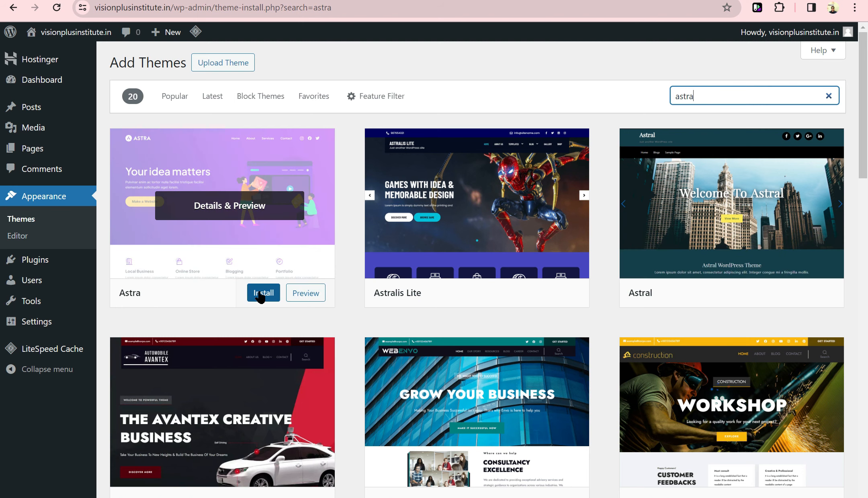
# Install the Astra theme, then activate it once installation finishes.
pyautogui.click(260, 296)
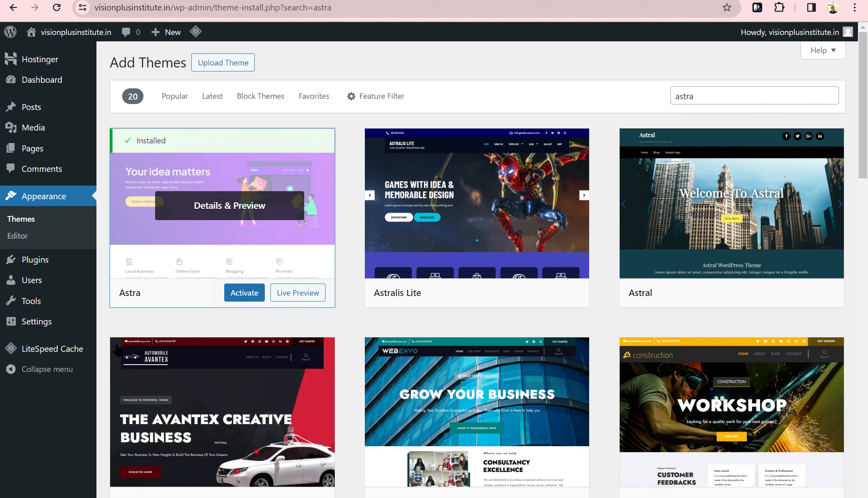
pyautogui.click(246, 296)
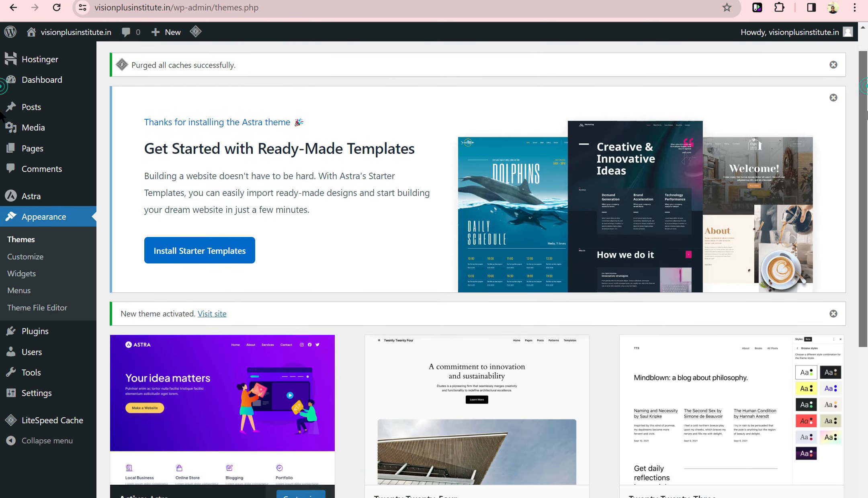
# Remove Twenty Twenty-Four, Twenty Twenty-Three and Twenty Twenty-Two via Theme Details, confirming each deletion.
pyautogui.moveTo(867, 115); pyautogui.dragTo(866, 243)
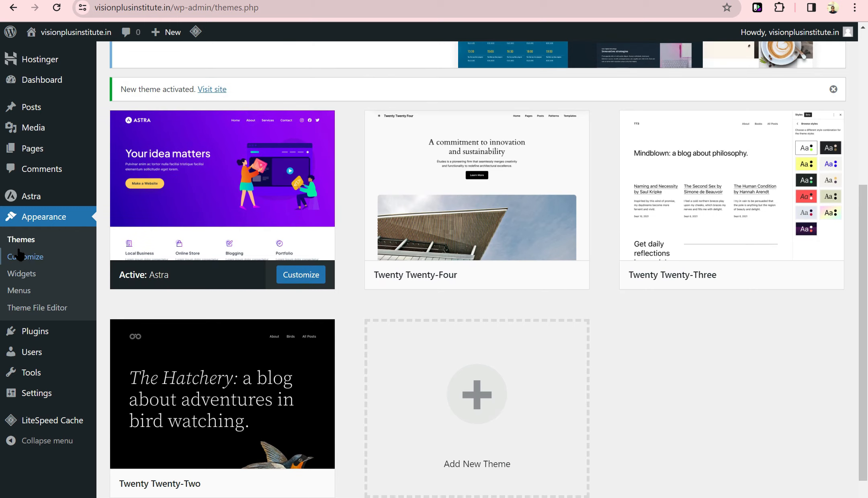
pyautogui.moveTo(508, 296)
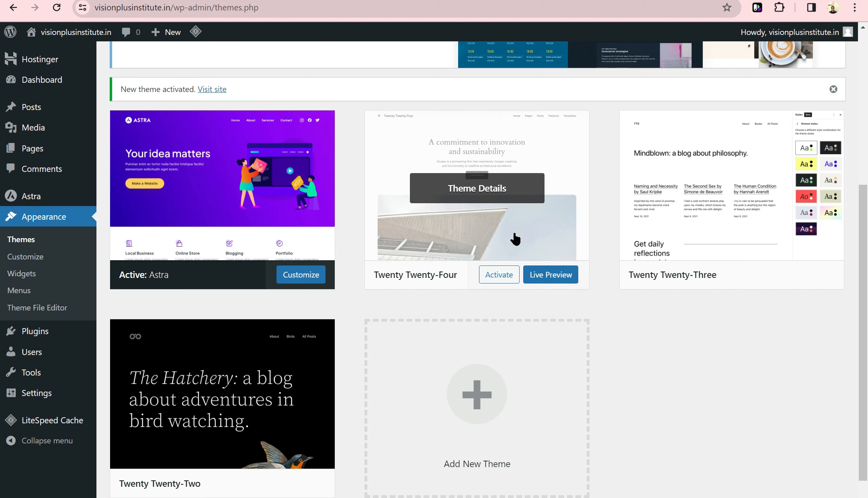
pyautogui.click(514, 234)
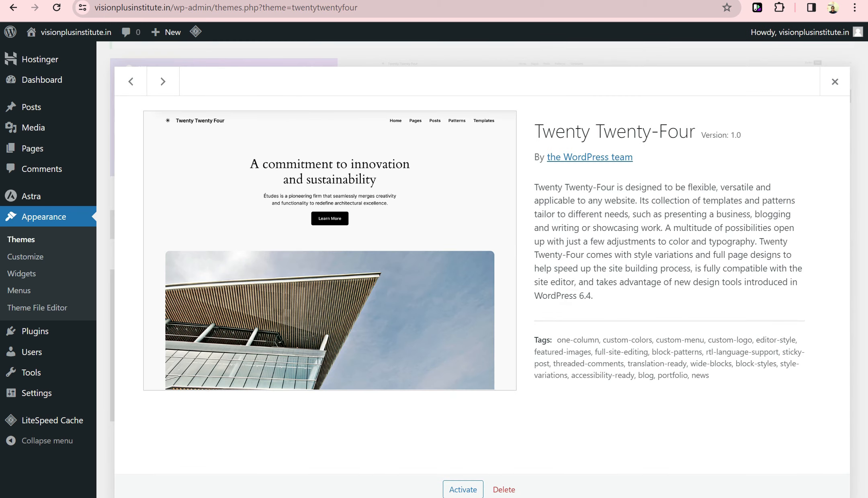
pyautogui.click(509, 491)
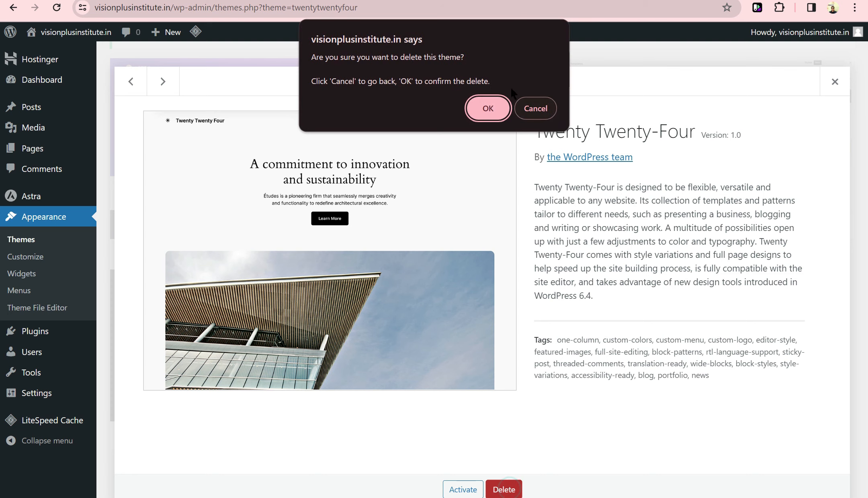
pyautogui.click(488, 109)
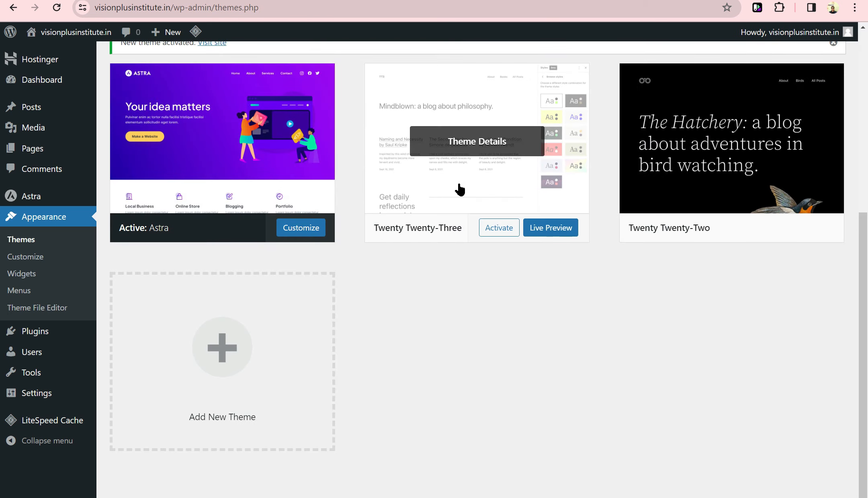
pyautogui.click(460, 187)
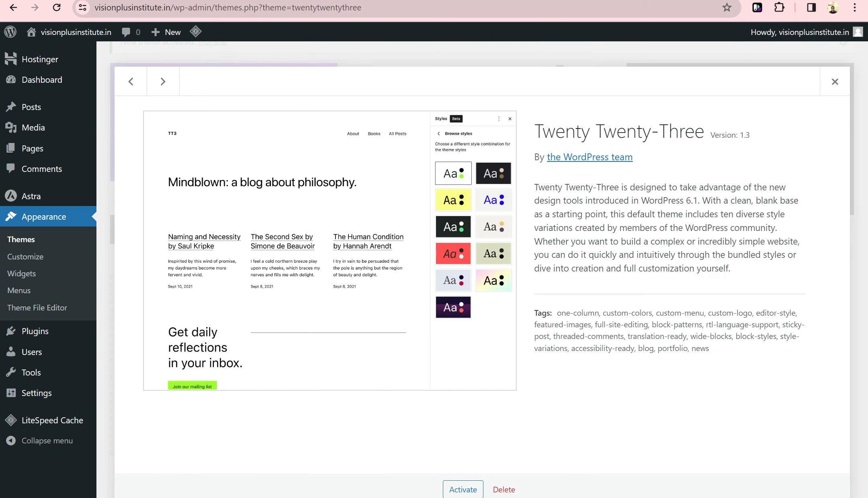
pyautogui.click(505, 491)
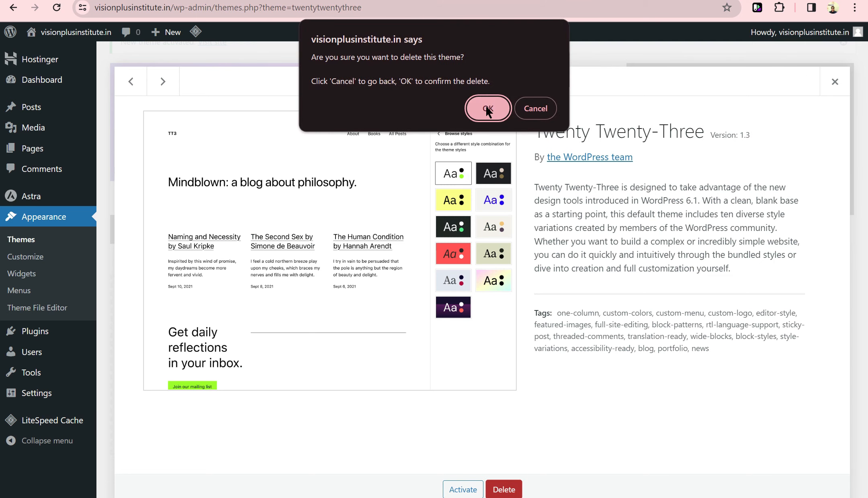
pyautogui.click(491, 107)
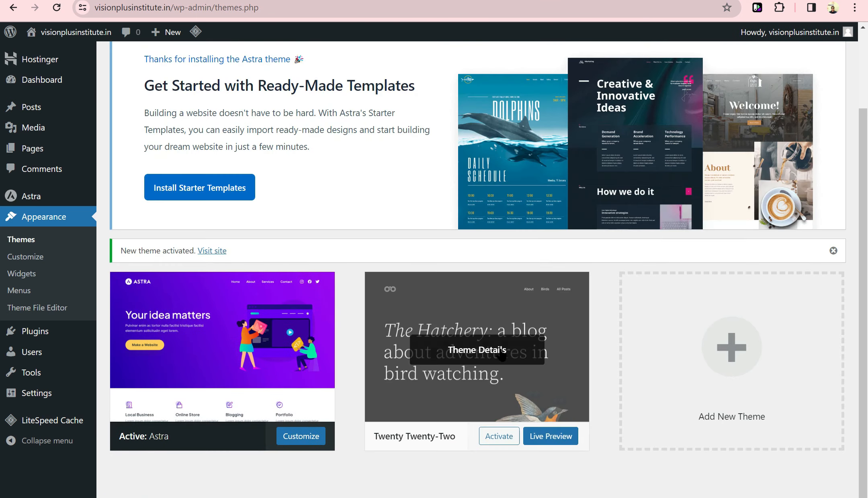
pyautogui.click(461, 385)
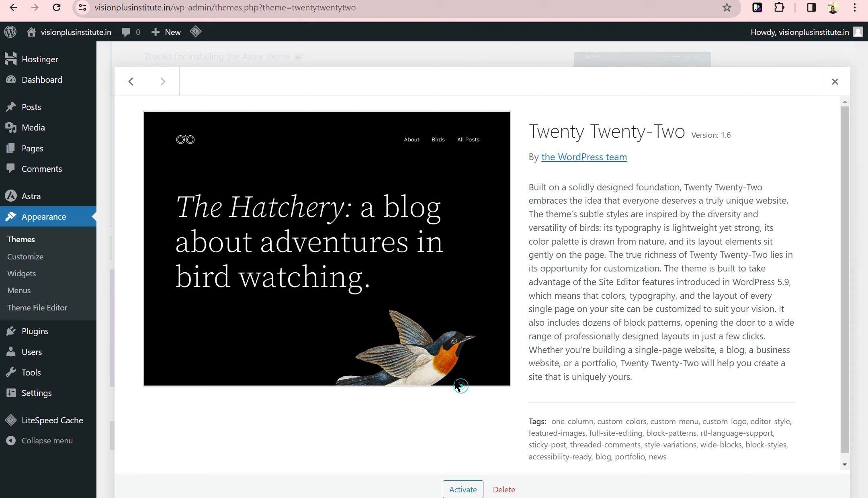
pyautogui.click(493, 491)
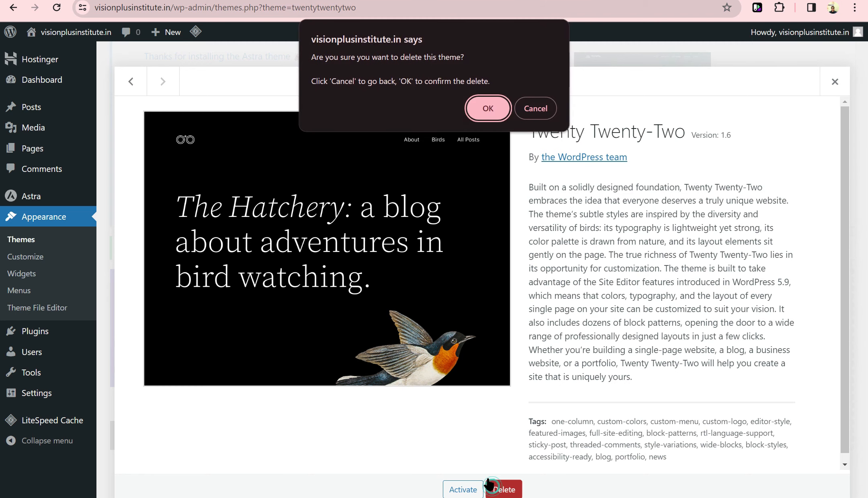
pyautogui.click(488, 109)
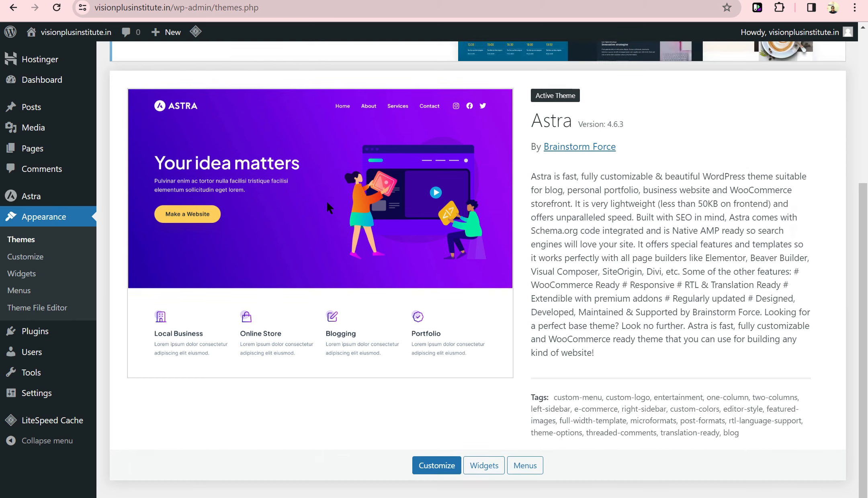
# Close the Astra theme details and go to the Installed Plugins page.
pyautogui.click(861, 198)
pyautogui.moveTo(45, 339)
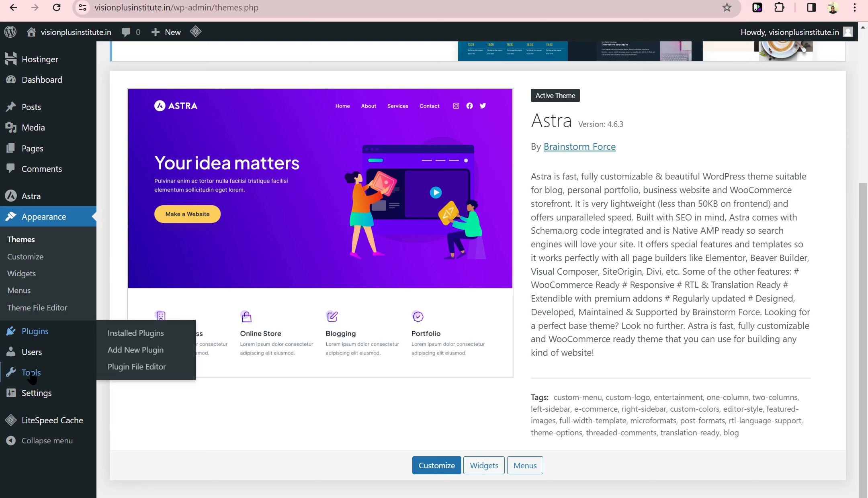
pyautogui.click(36, 336)
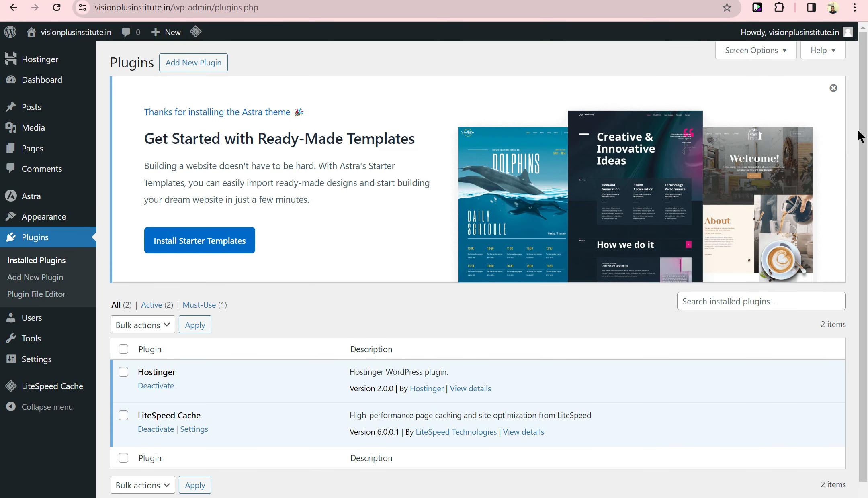
# Select Hostinger and LiteSpeed Cache and apply the Deactivate bulk action.
pyautogui.scroll(-1, 860, 133)
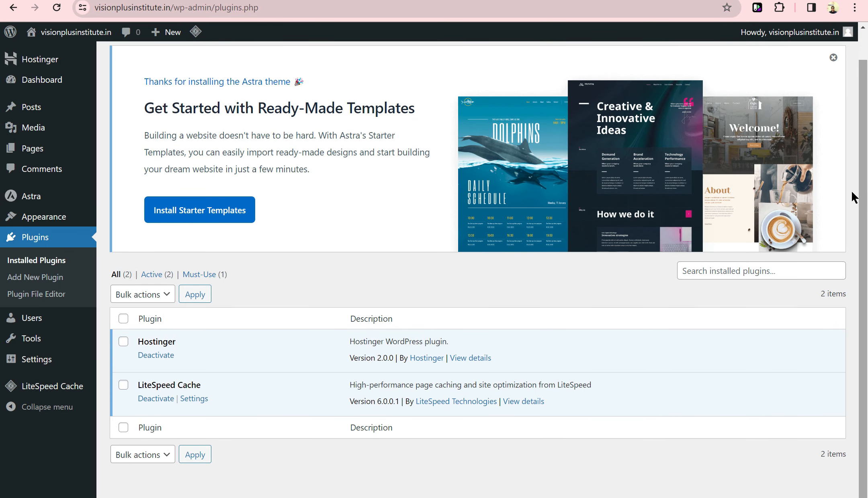
pyautogui.click(123, 341)
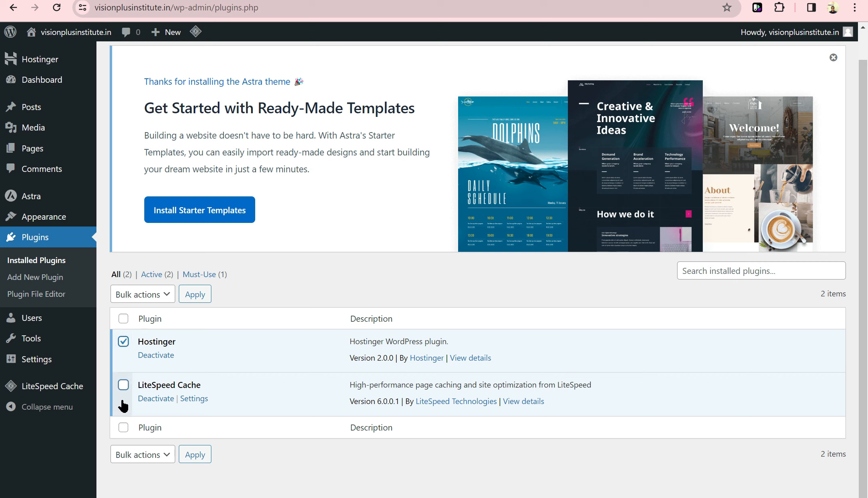
pyautogui.click(124, 386)
pyautogui.click(167, 296)
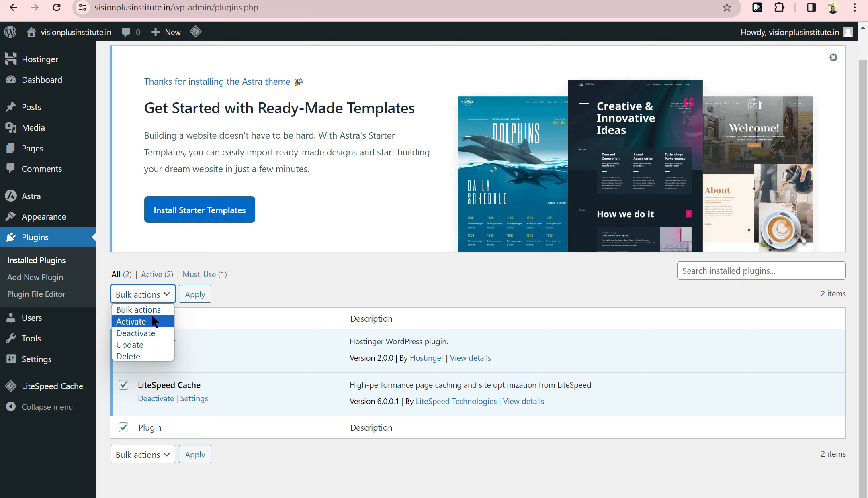
pyautogui.click(153, 334)
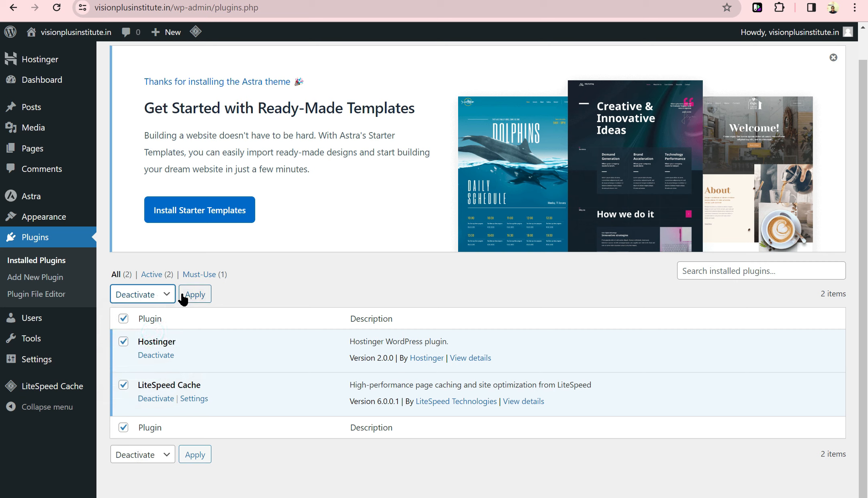
pyautogui.click(196, 295)
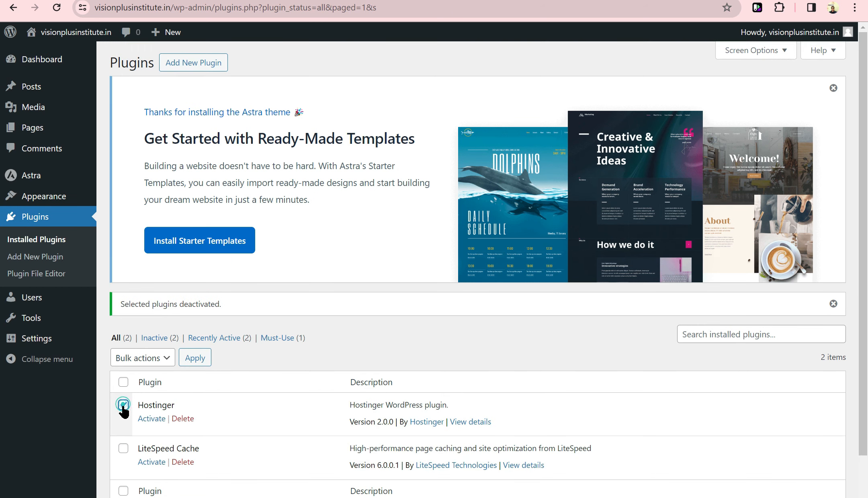
# Select Hostinger and LiteSpeed Cache, apply the Delete bulk action, and confirm removing their data.
pyautogui.click(123, 405)
pyautogui.click(124, 449)
pyautogui.click(165, 358)
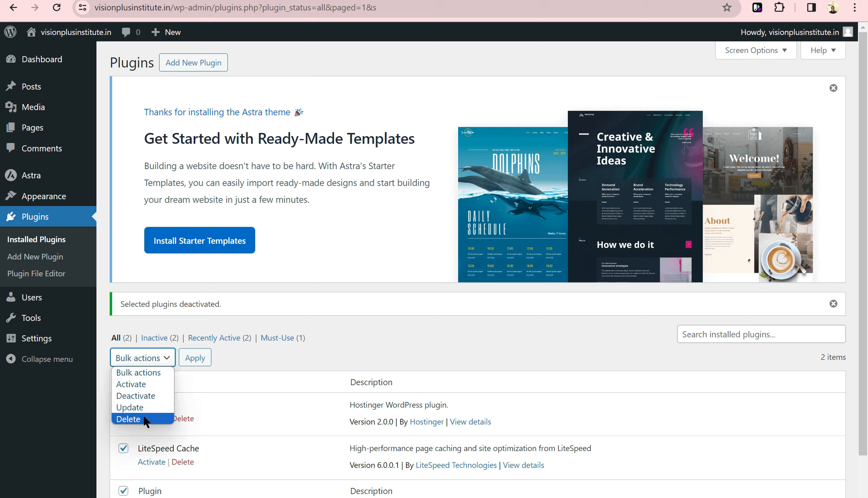
pyautogui.click(142, 419)
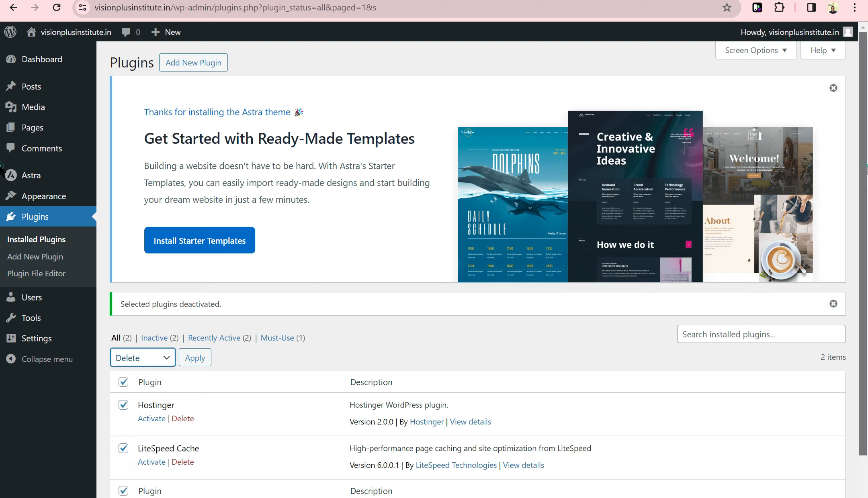
pyautogui.scroll(-2, 783, 322)
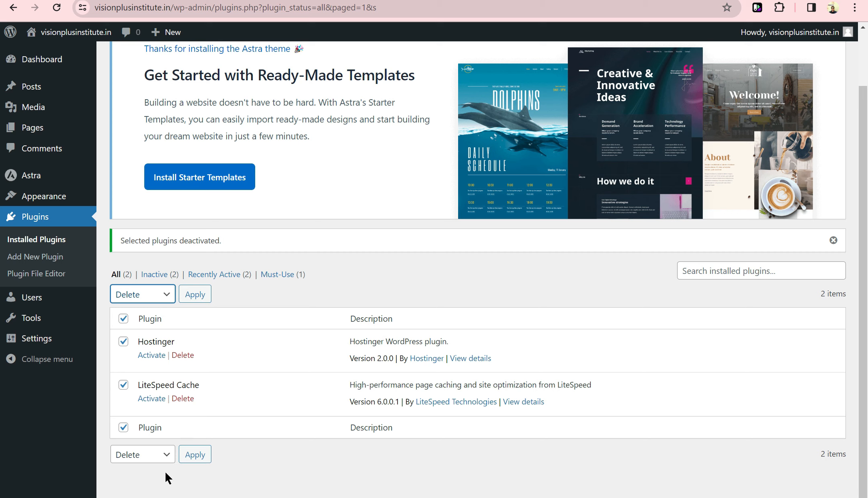
pyautogui.click(195, 456)
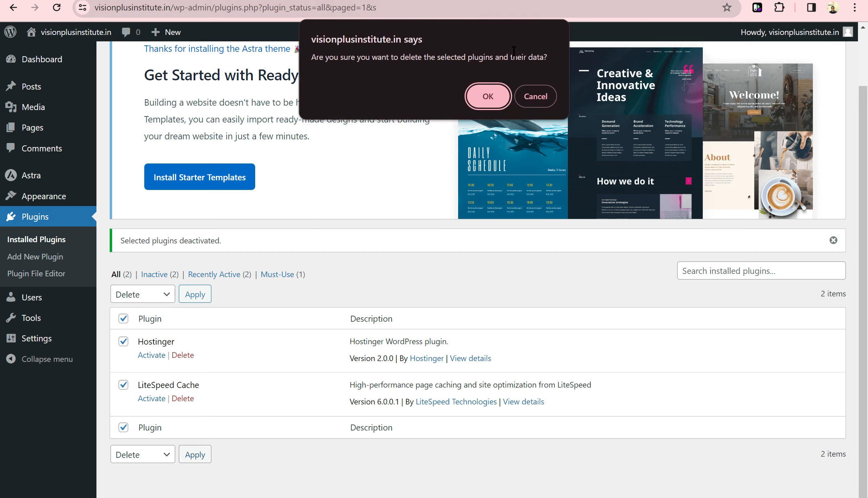
pyautogui.click(487, 96)
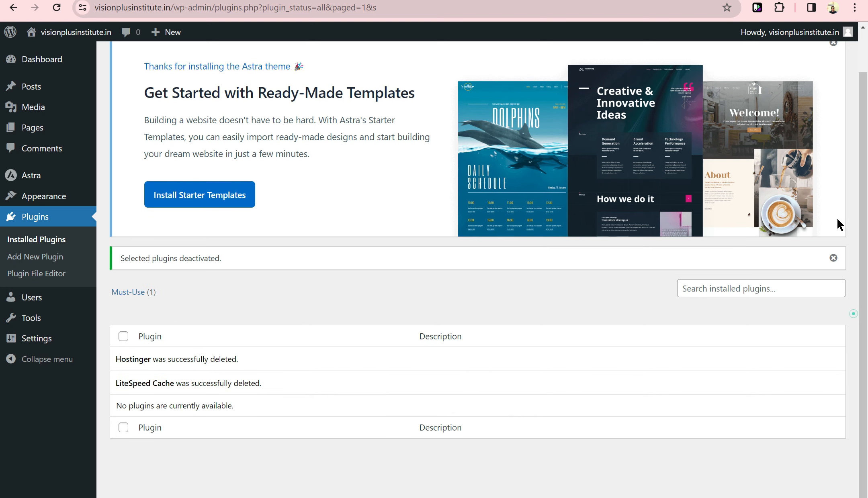
pyautogui.hotkey('ctrl', 'a')
pyautogui.click(391, 495)
pyautogui.scroll(1, 2, 141)
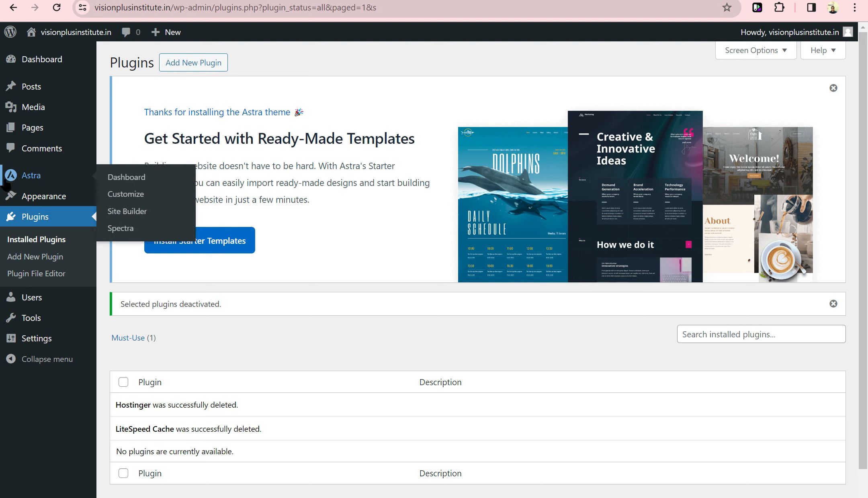
# Open the Astra dashboard from the sidebar and switch to its Starter Templates tab.
pyautogui.moveTo(41, 176)
pyautogui.click(37, 179)
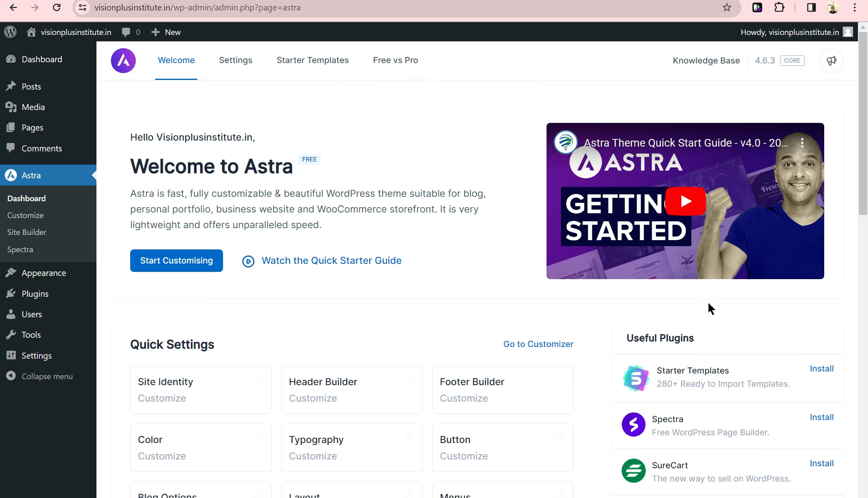
pyautogui.moveTo(862, 133); pyautogui.dragTo(861, 92)
pyautogui.click(305, 66)
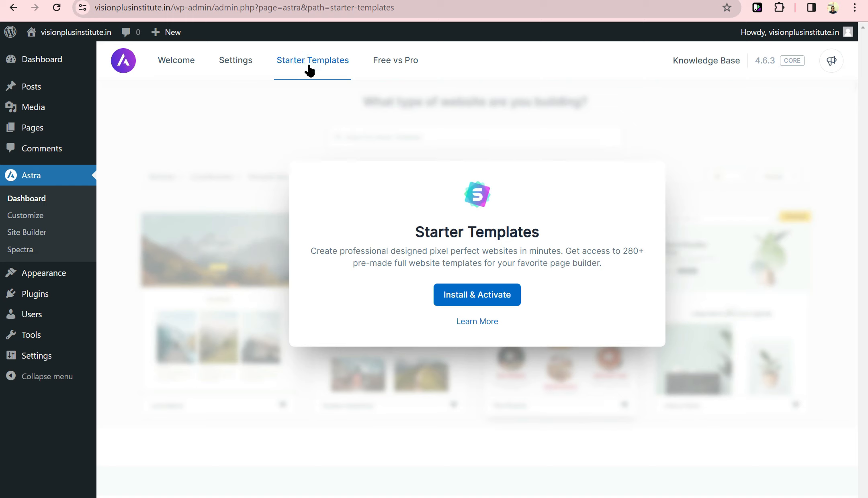
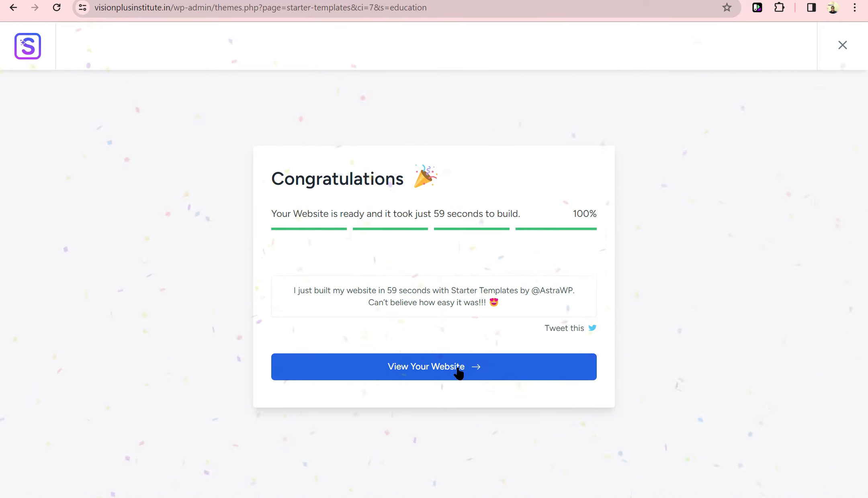
# Open the live Champion School site and visit the About, Academics, Activities and Contact pages.
pyautogui.click(434, 372)
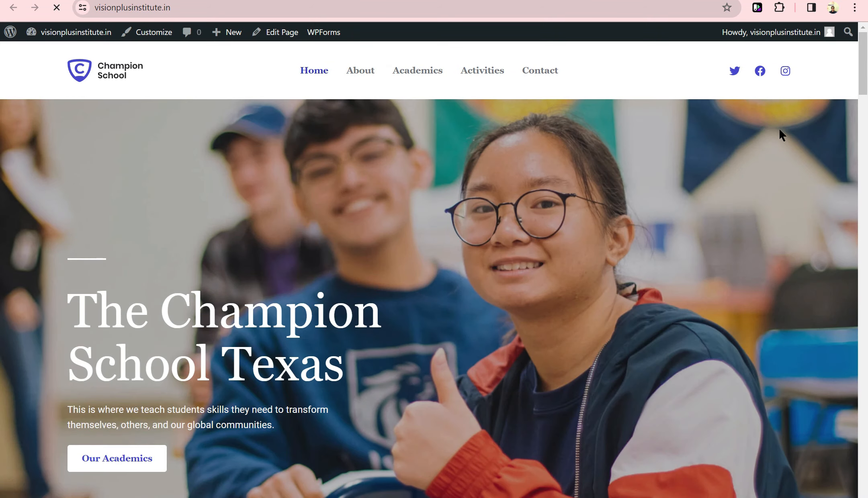
pyautogui.moveTo(862, 78)
pyautogui.mouseDown()
pyautogui.moveTo(864, 462)
pyautogui.moveTo(864, 56)
pyautogui.moveTo(862, 101)
pyautogui.moveTo(861, 64)
pyautogui.mouseUp()
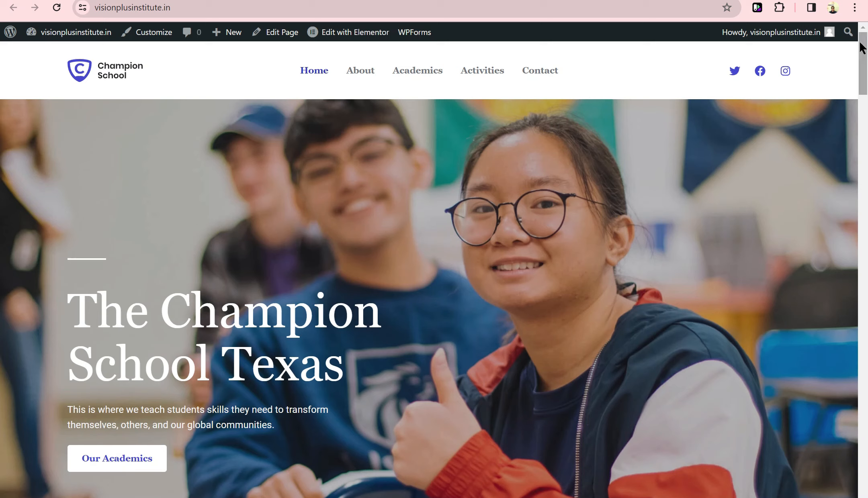
pyautogui.click(366, 73)
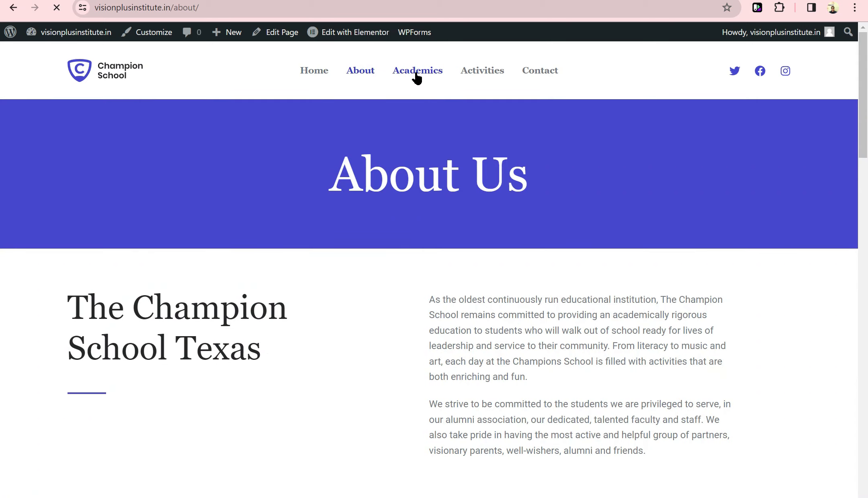
pyautogui.click(416, 73)
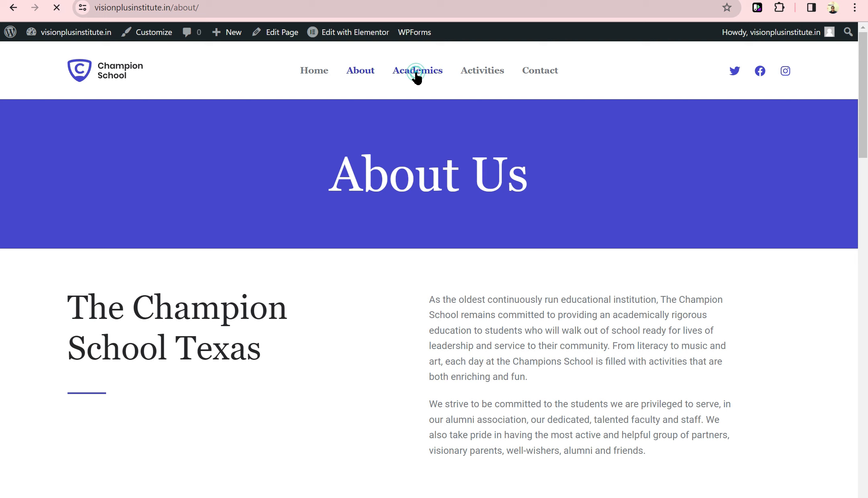
pyautogui.click(491, 69)
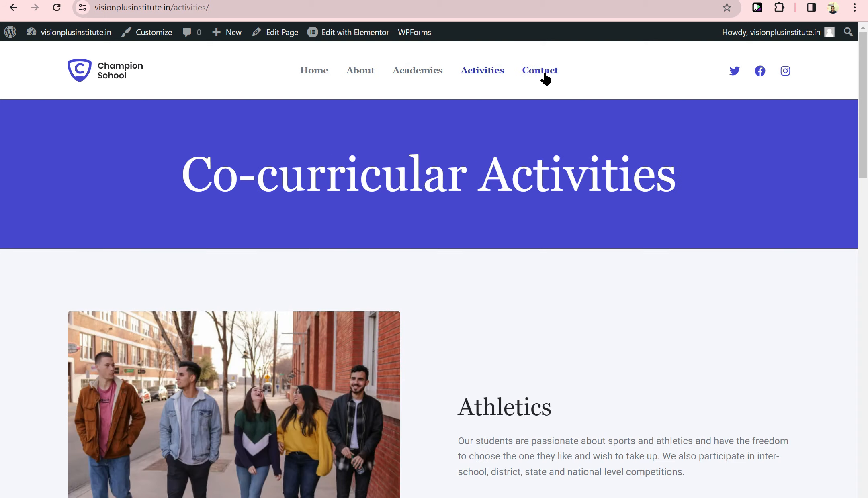
pyautogui.click(544, 76)
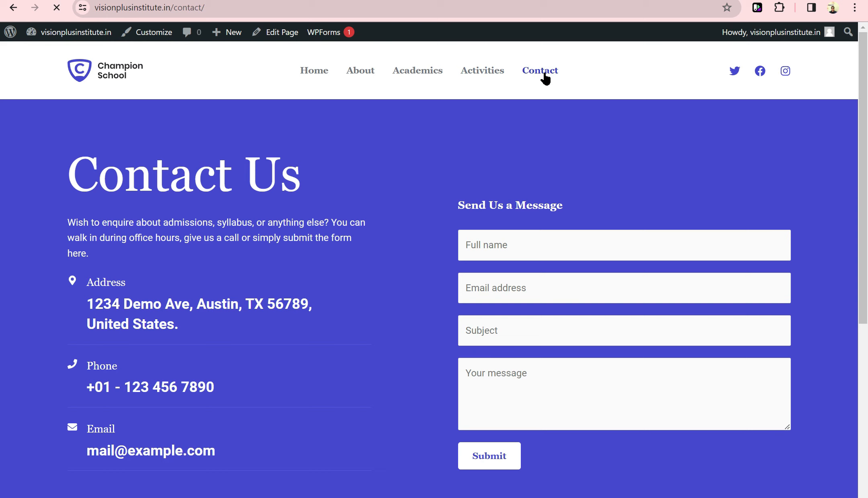
# Scroll the Contact page, then revisit Academics and About before returning to the home page.
pyautogui.scroll(-4, 1, 191)
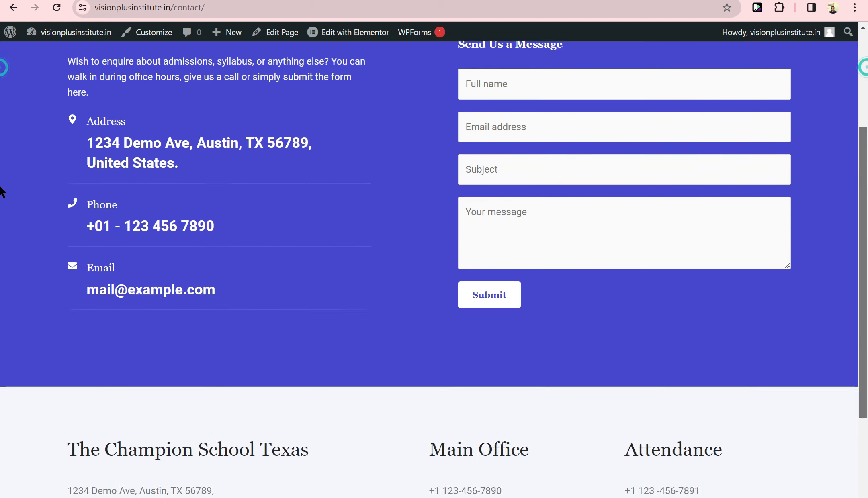
pyautogui.scroll(-4, 2, 191)
pyautogui.scroll(8, 849, 91)
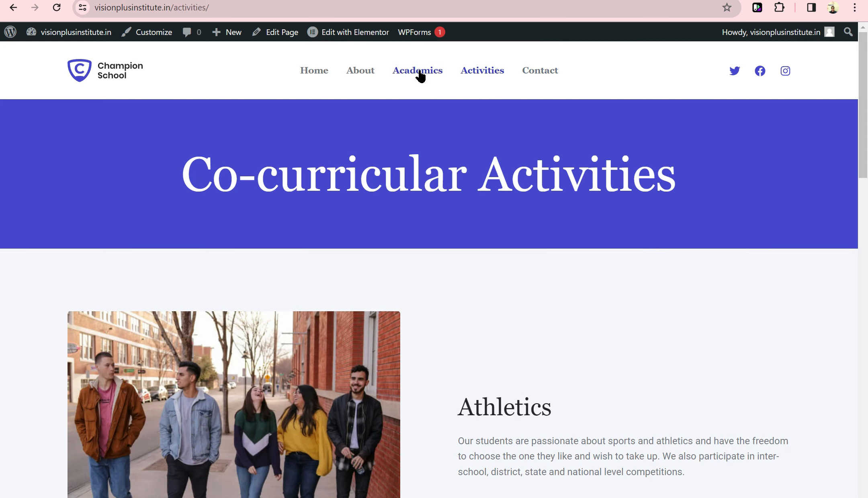
pyautogui.click(419, 72)
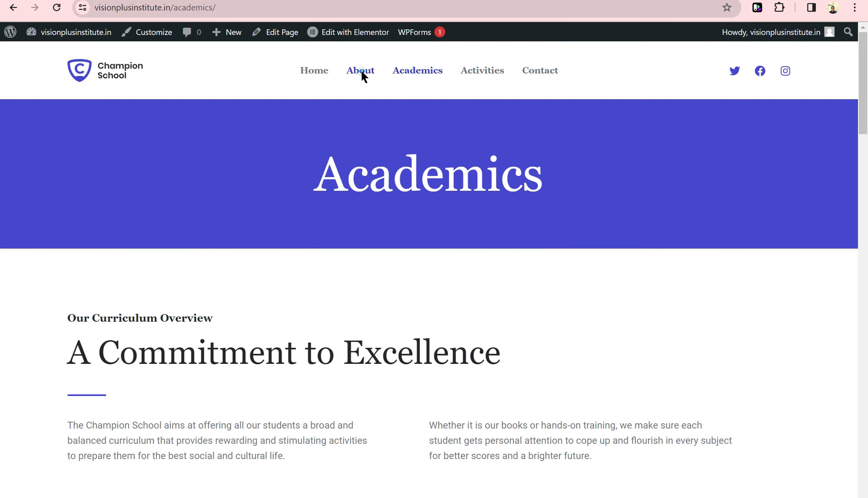
pyautogui.click(362, 74)
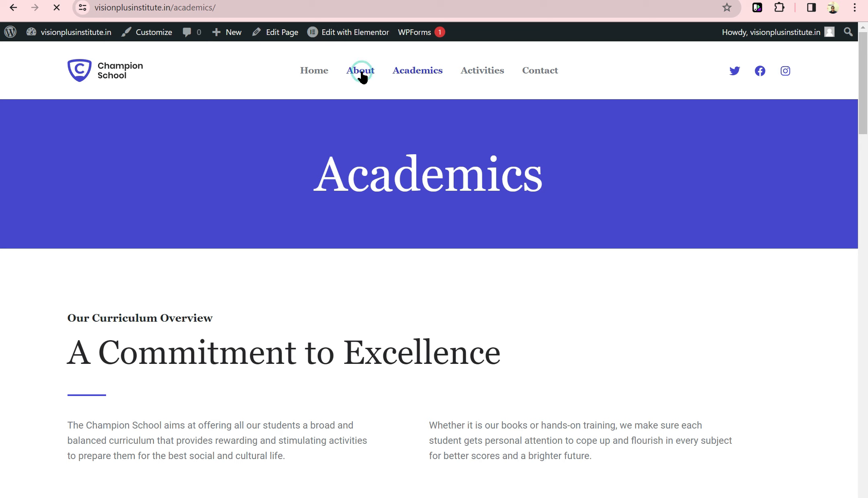
pyautogui.click(317, 73)
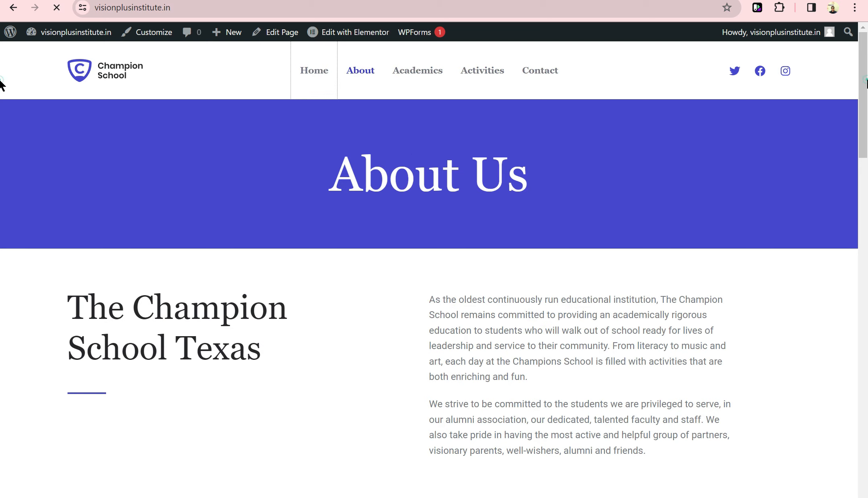
# Scroll the home page down toward the footer and back up through its sections.
pyautogui.scroll(-5, 1, 139)
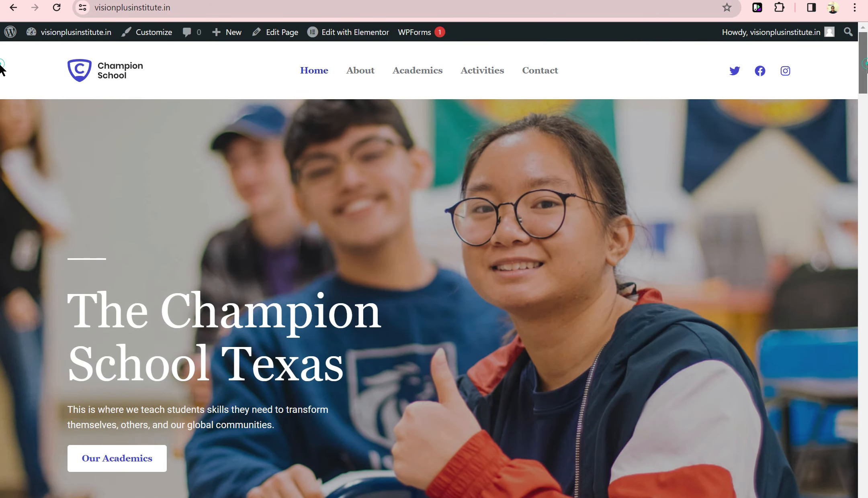
pyautogui.scroll(-10, 1, 151)
pyautogui.scroll(-15, 1, 160)
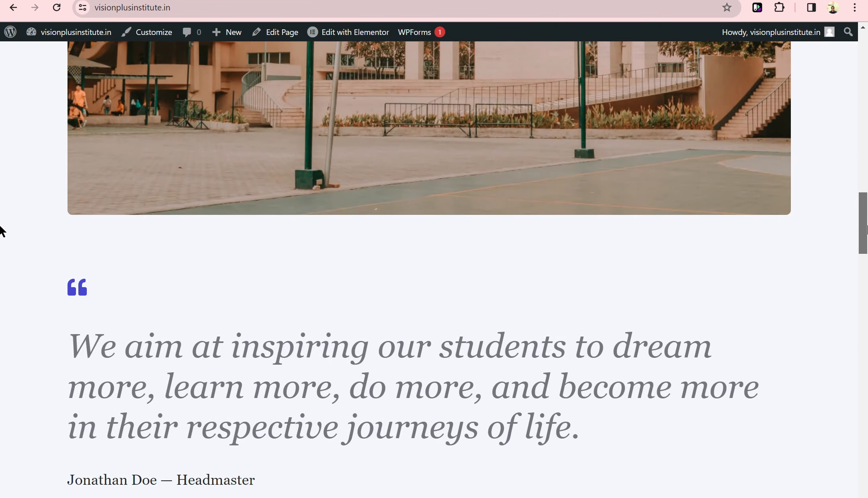
pyautogui.scroll(-8, 1, 359)
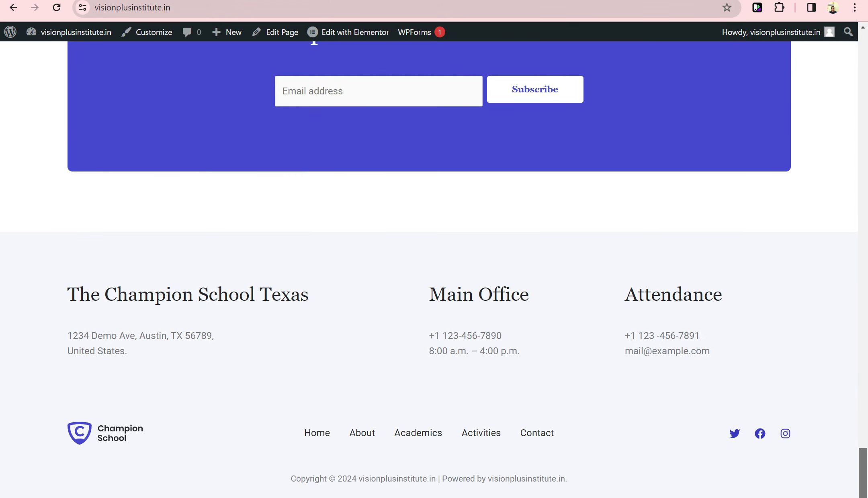
pyautogui.scroll(20, 852, 281)
pyautogui.scroll(15, 820, 116)
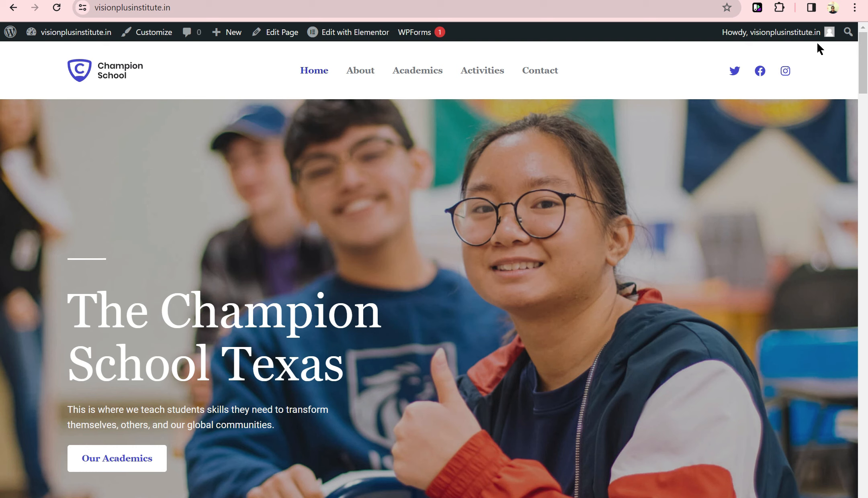
pyautogui.scroll(-5, 1, 94)
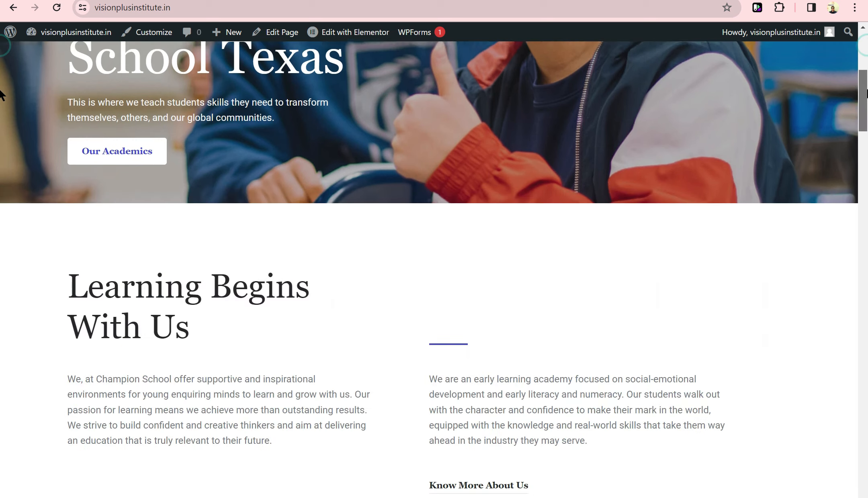
pyautogui.scroll(6, 1, 93)
pyautogui.scroll(-5, 2, 85)
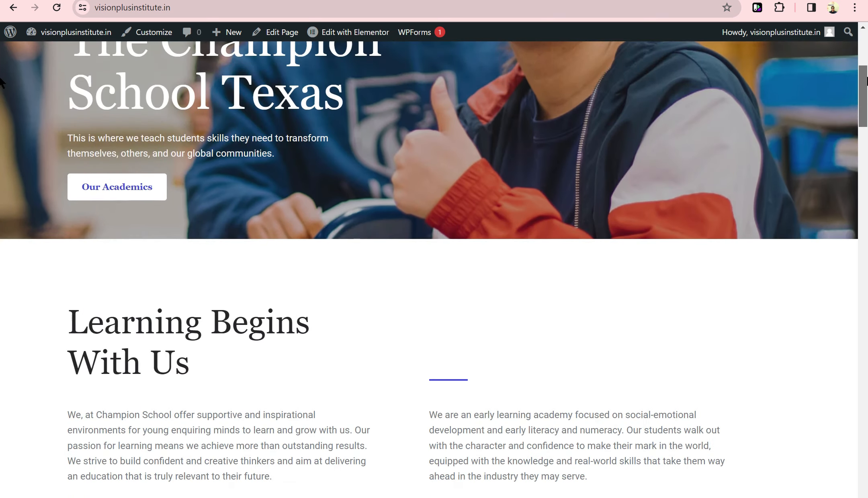
pyautogui.scroll(5, 1, 60)
pyautogui.scroll(-2, 1, 40)
pyautogui.scroll(2, 1, 40)
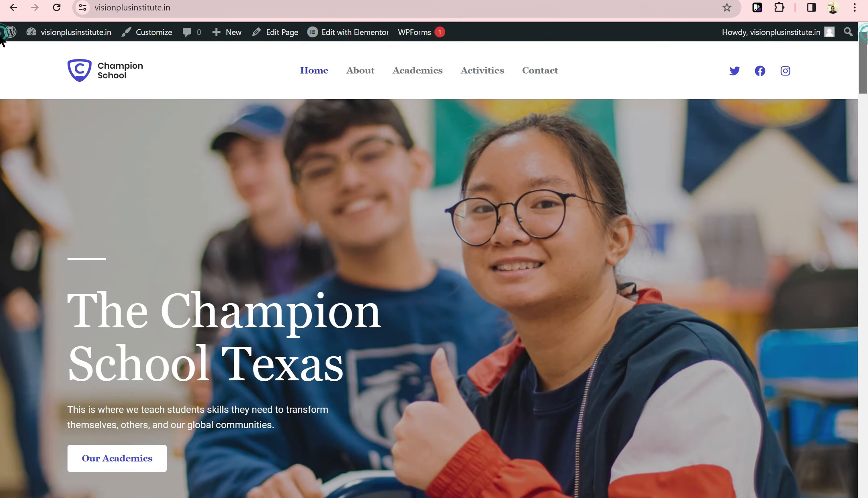
pyautogui.scroll(-5, 1, 60)
pyautogui.scroll(-15, 1, 193)
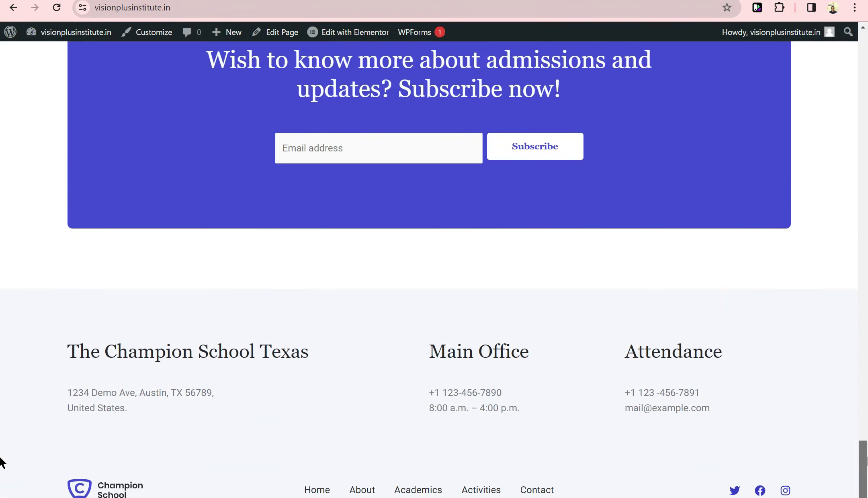
# Return to the top and select the 'The Champion School Texas' hero heading.
pyautogui.moveTo(863, 468); pyautogui.dragTo(858, 36)
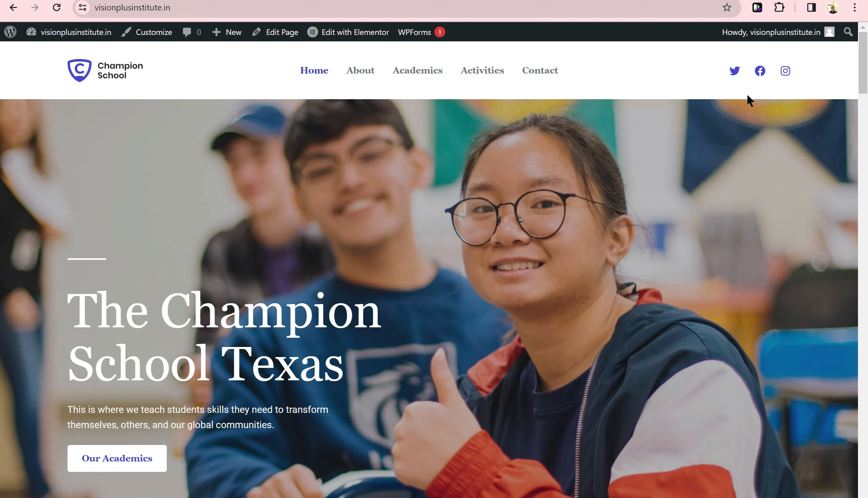
pyautogui.scroll(-3, 0, 74)
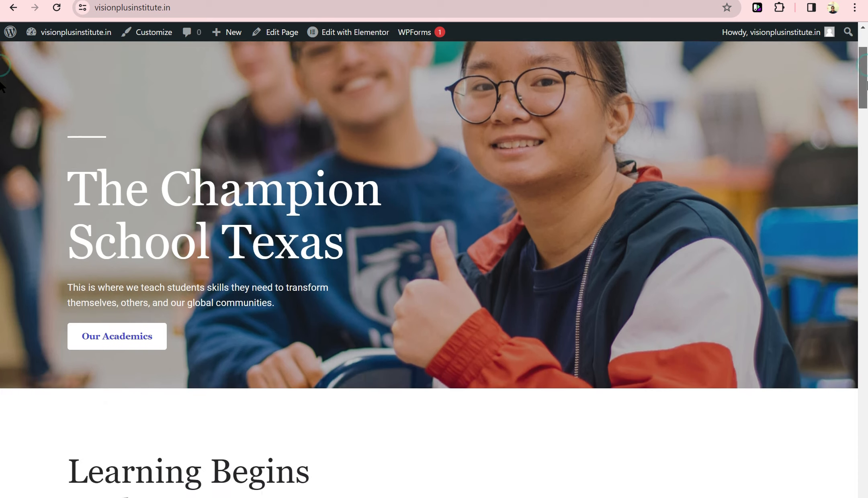
pyautogui.scroll(3, 180, 245)
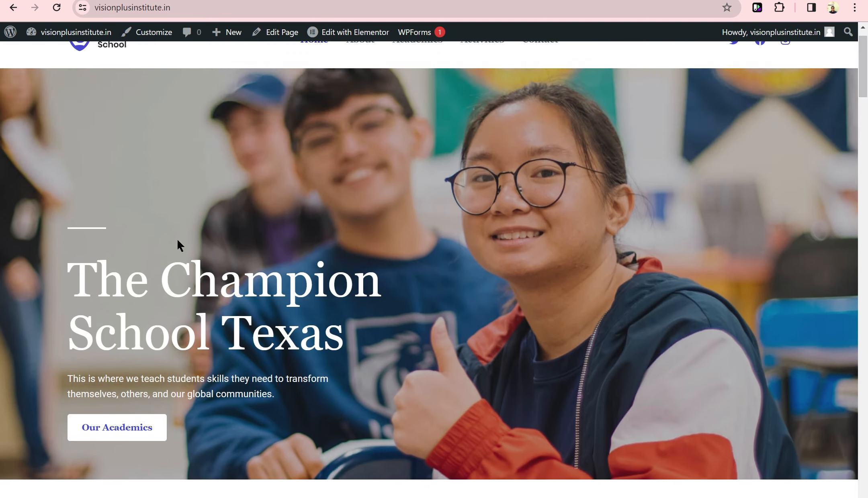
pyautogui.tripleClick(188, 286)
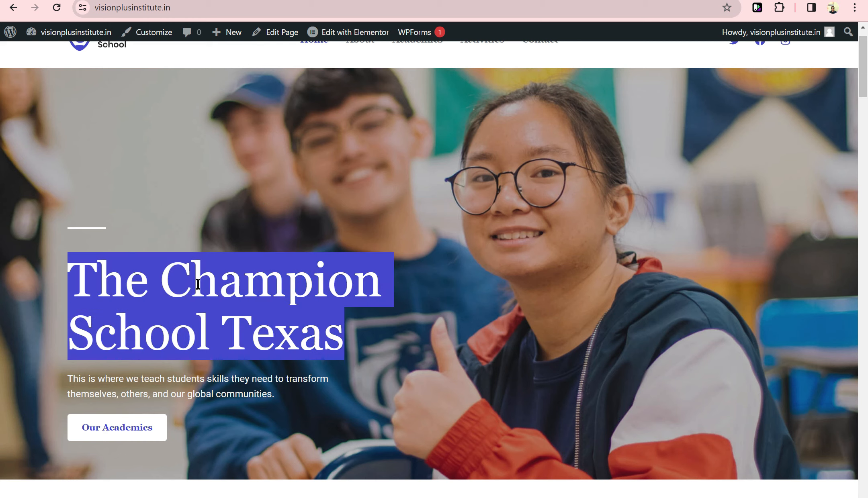
pyautogui.scroll(-3, 866, 107)
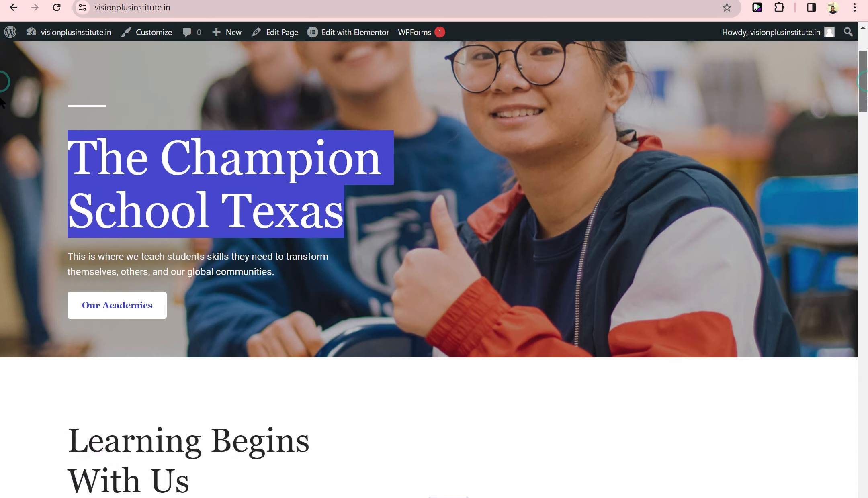
pyautogui.scroll(3, 867, 101)
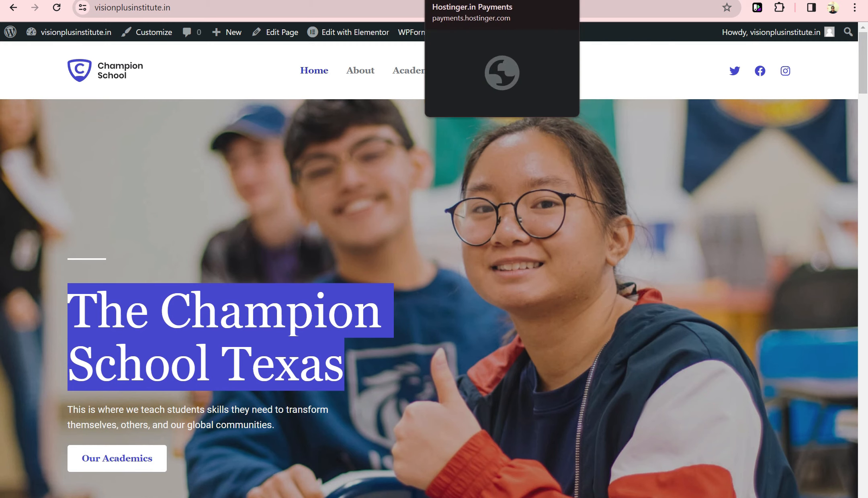
# Step back through the Starter Templates wizard and earlier template searches.
pyautogui.click(563, 0)
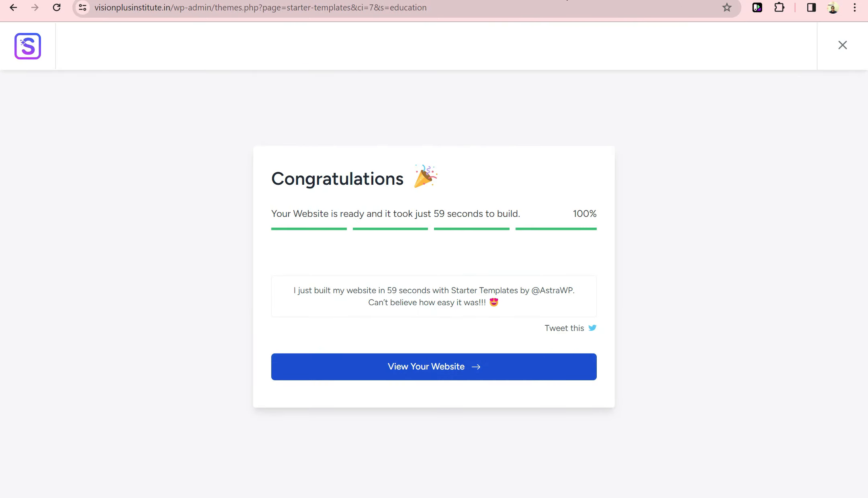
pyautogui.click(16, 12)
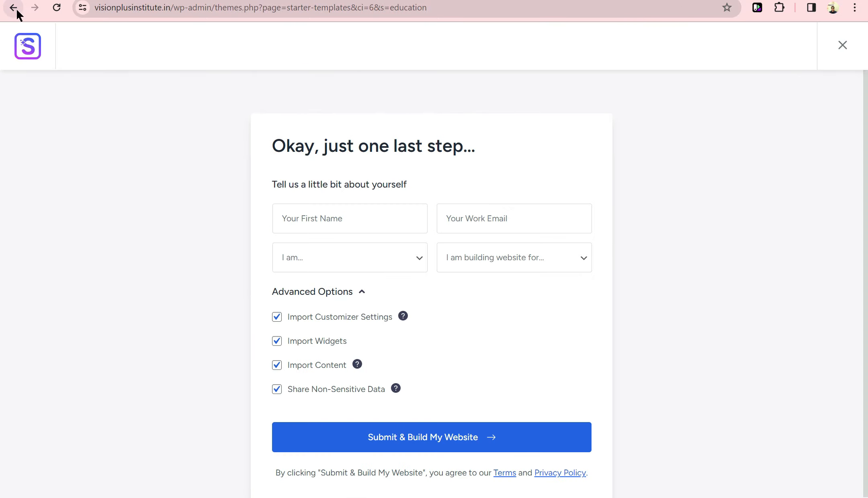
pyautogui.click(16, 11)
pyautogui.click(16, 11)
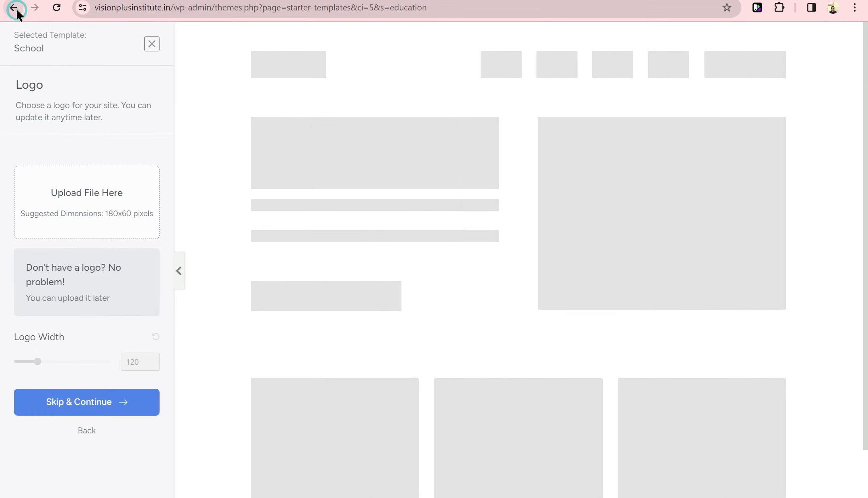
pyautogui.click(16, 11)
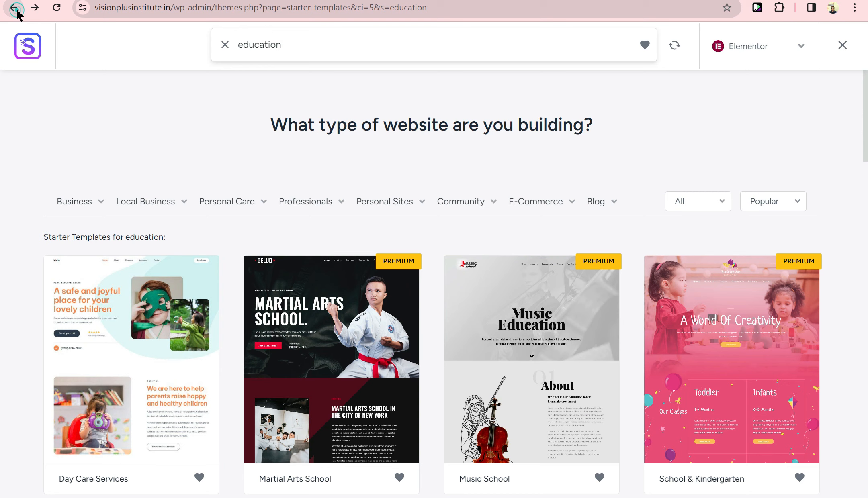
pyautogui.click(17, 11)
pyautogui.click(12, 10)
pyautogui.click(12, 10)
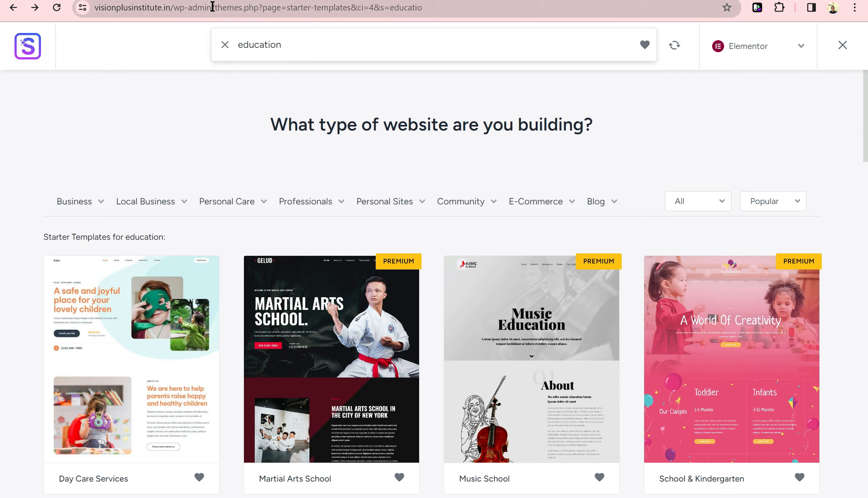
# Trim the address to /wp-admin to load the admin dashboard and scroll through it.
pyautogui.moveTo(213, 7); pyautogui.dragTo(678, 23)
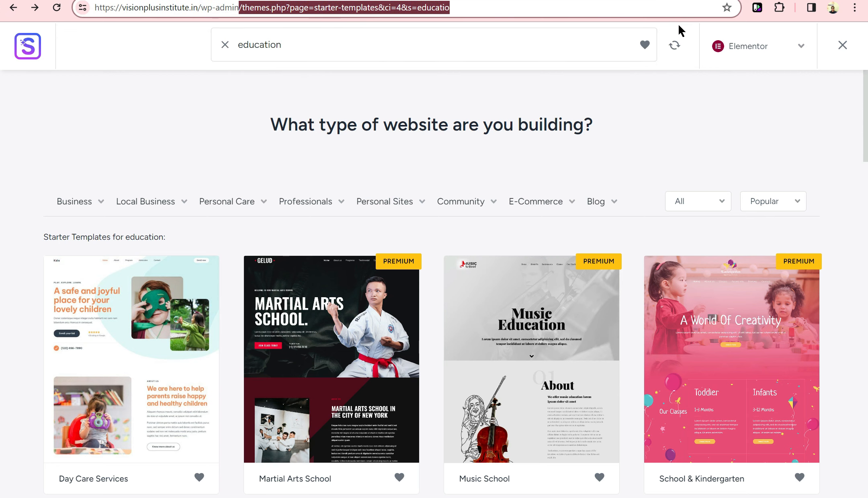
pyautogui.press('BackSpace')
pyautogui.press('Return')
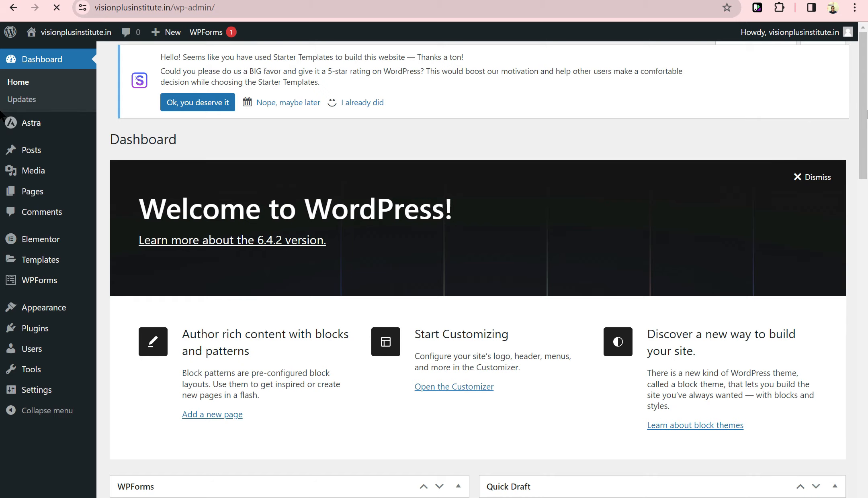
pyautogui.moveTo(863, 115)
pyautogui.mouseDown()
pyautogui.moveTo(863, 398)
pyautogui.moveTo(830, 89)
pyautogui.mouseUp()
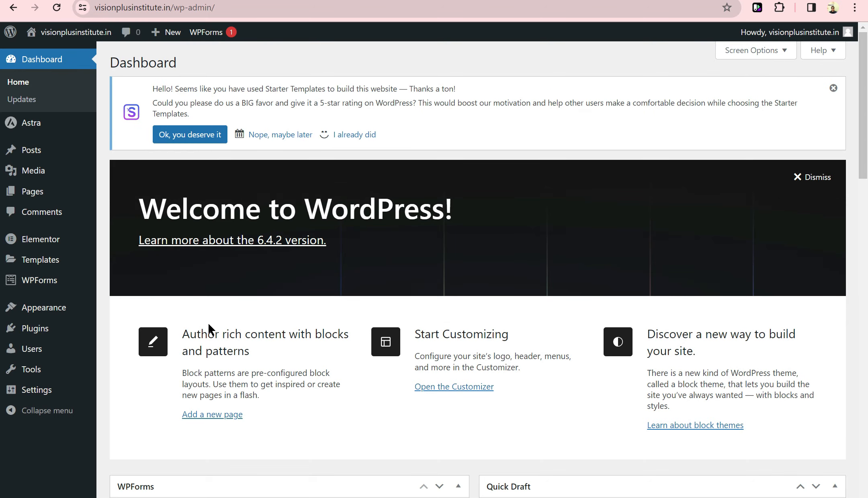
pyautogui.moveTo(864, 90); pyautogui.dragTo(808, 44)
pyautogui.moveTo(841, 144)
pyautogui.mouseDown()
pyautogui.moveTo(867, 350)
pyautogui.moveTo(867, 461)
pyautogui.mouseUp()
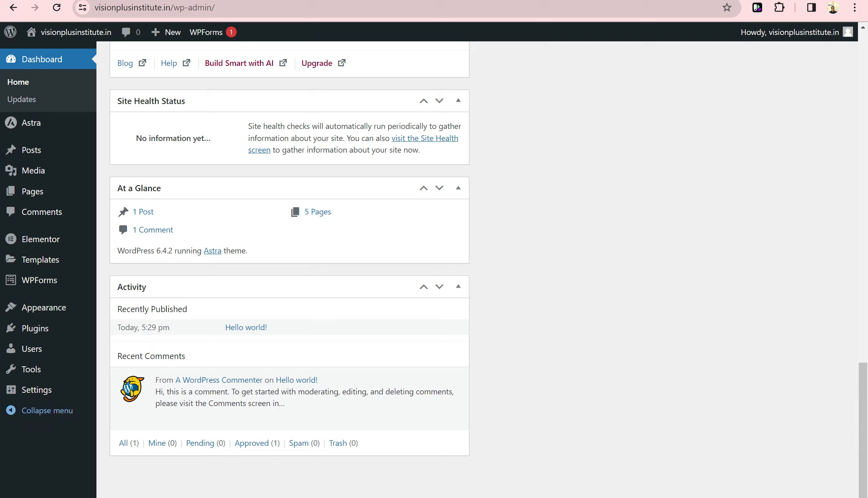
pyautogui.moveTo(38, 393)
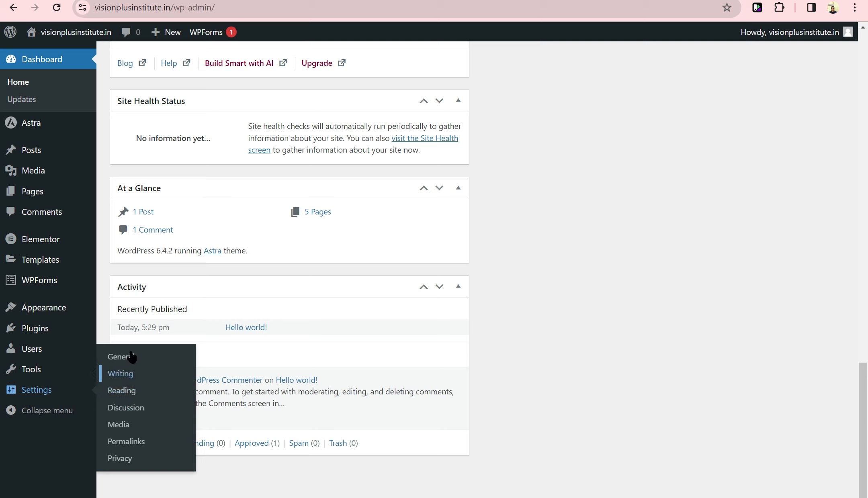
# In Permalink settings, choose Custom Structure with the /%postname%/ value.
pyautogui.click(141, 445)
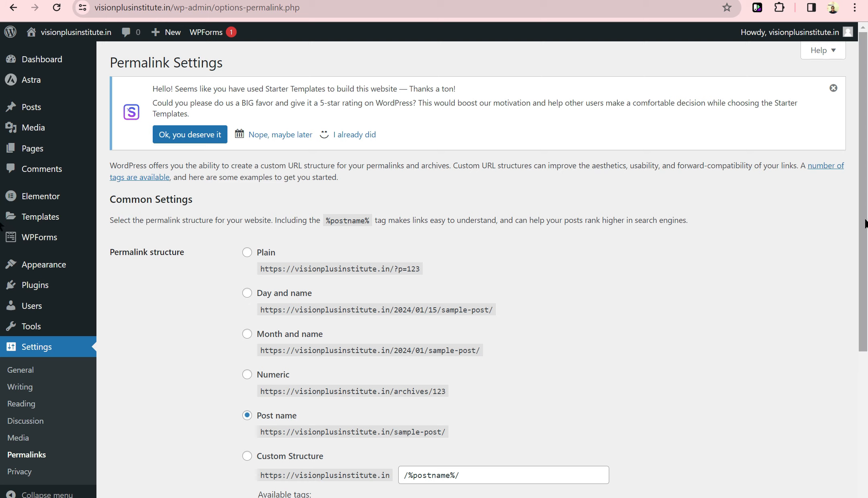
pyautogui.moveTo(864, 231); pyautogui.dragTo(866, 317)
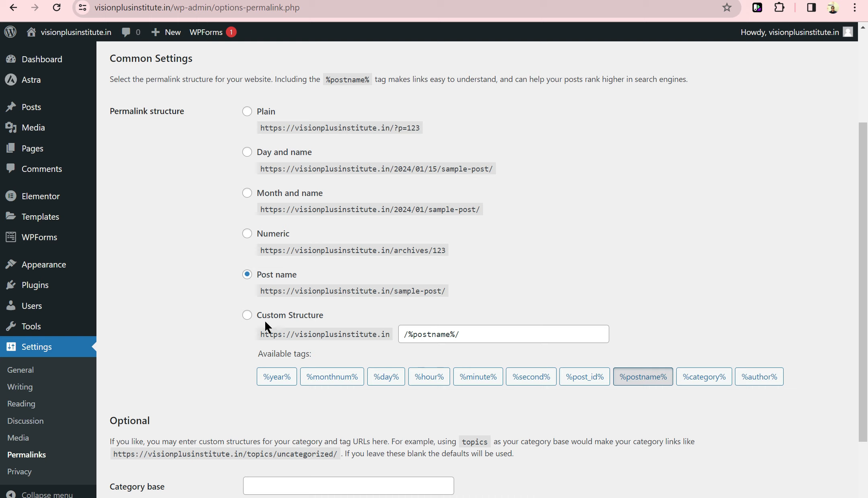
pyautogui.click(248, 318)
pyautogui.scroll(-2, 864, 268)
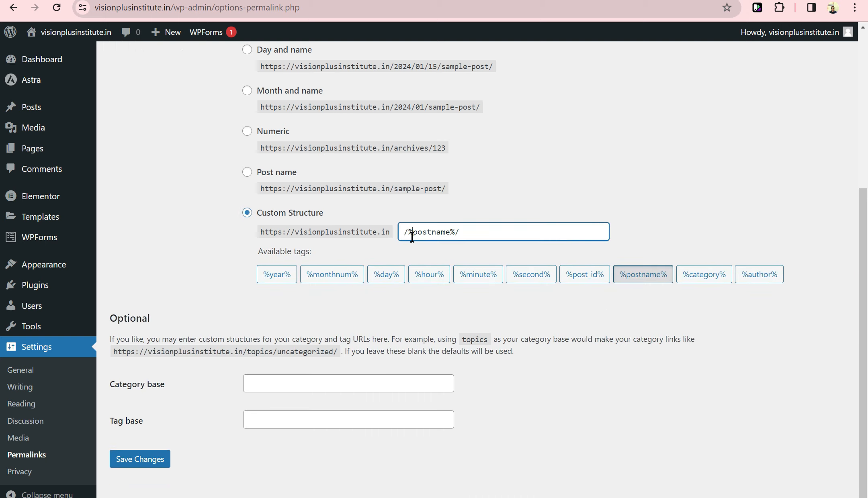
pyautogui.tripleClick(413, 237)
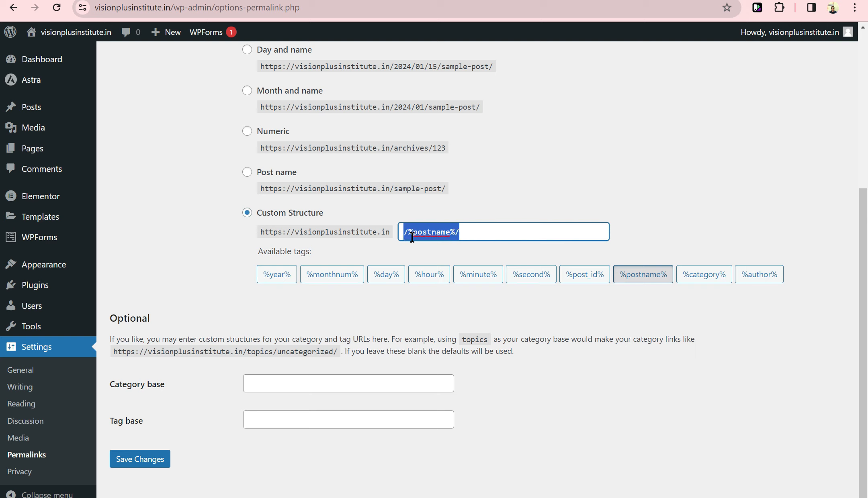
# Save the /%postname%/ permalink structure and dismiss the Starter Templates rating notice.
pyautogui.click(282, 6)
pyautogui.hotkey('shift', 'Home')
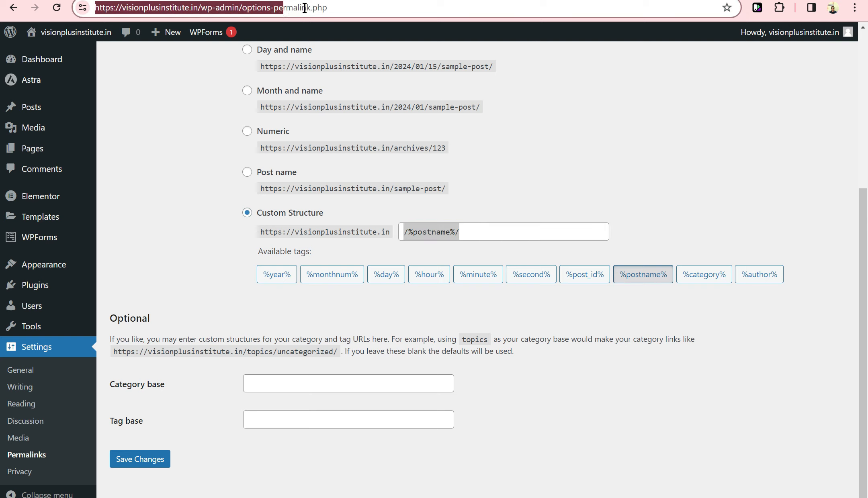
pyautogui.click(305, 7)
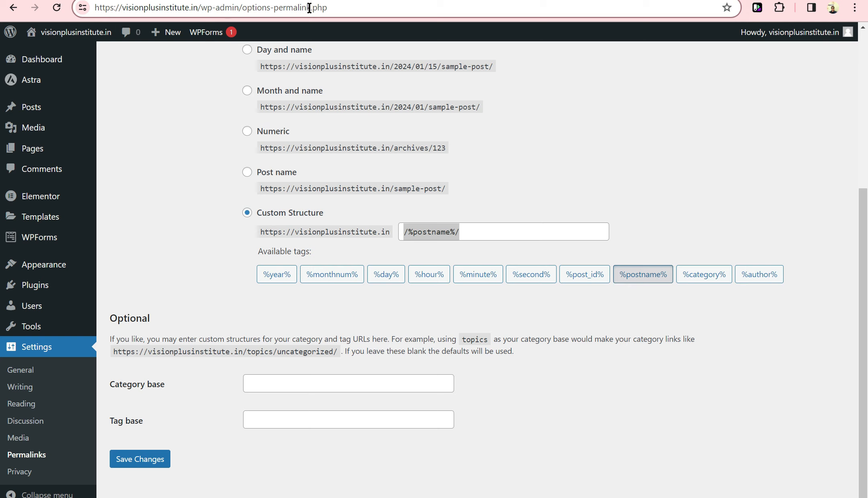
pyautogui.moveTo(310, 8); pyautogui.dragTo(388, 84)
pyautogui.click(589, 110)
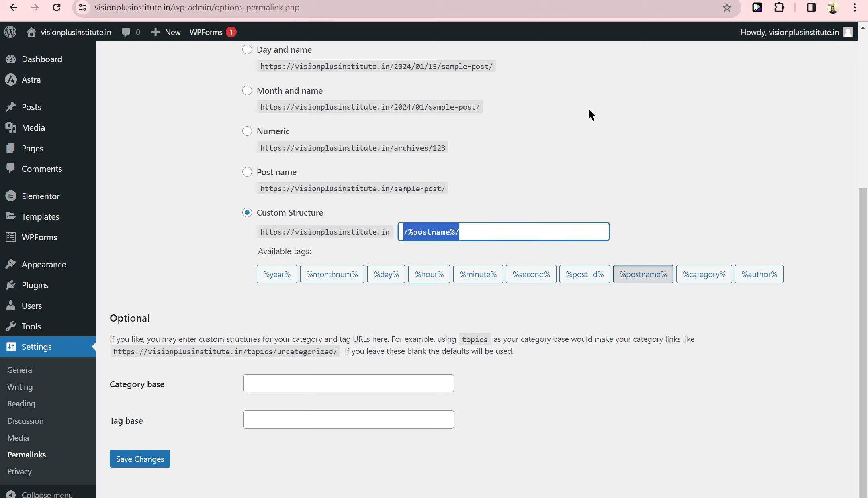
pyautogui.click(589, 111)
pyautogui.click(125, 464)
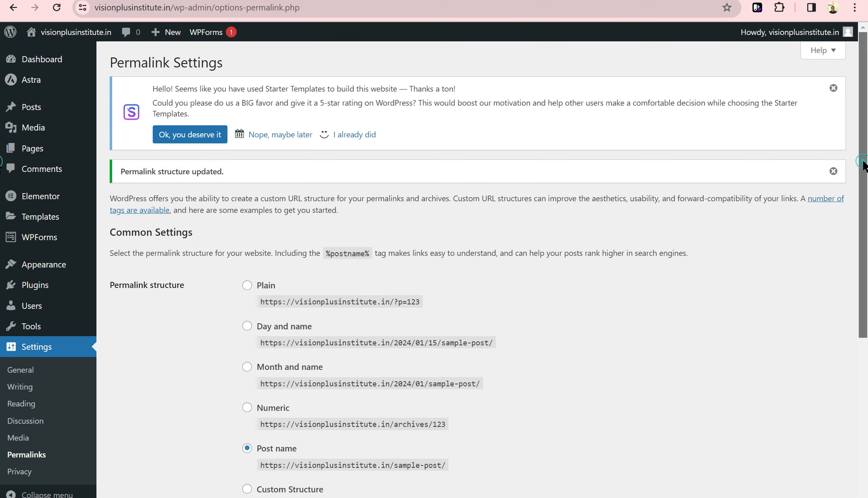
pyautogui.click(830, 89)
pyautogui.moveTo(59, 64)
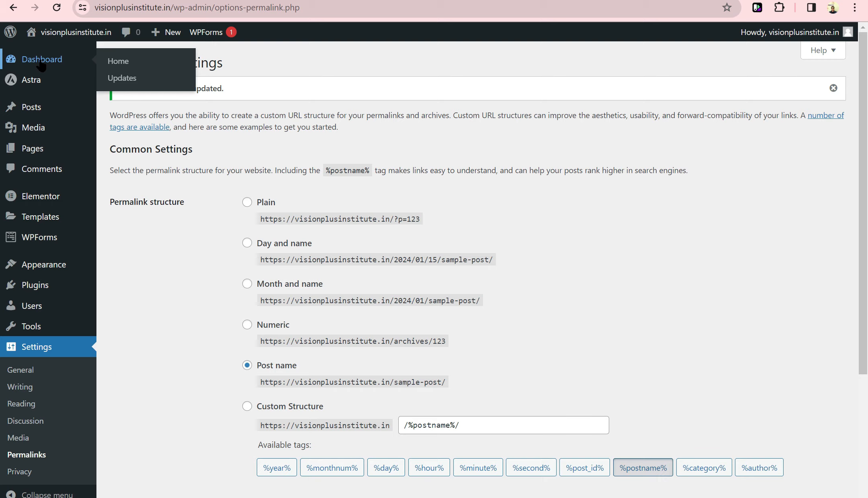
# Go to the Dashboard and bring up its Screen Options panel.
pyautogui.click(42, 64)
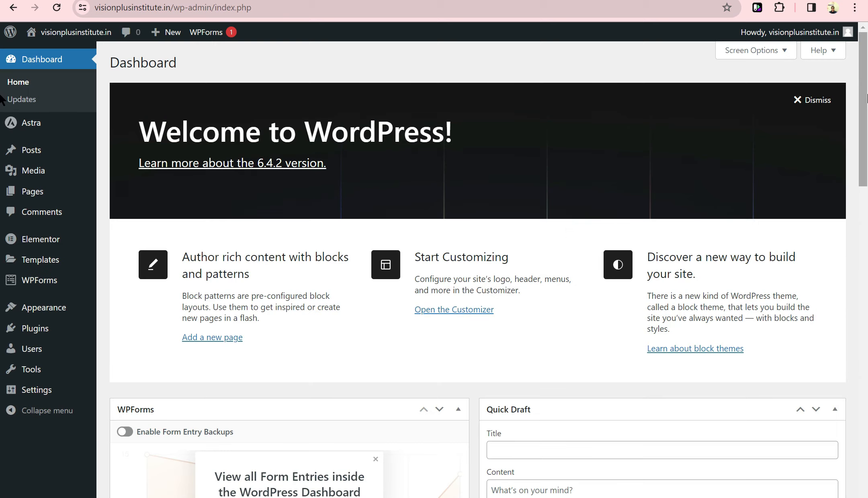
pyautogui.moveTo(867, 102); pyautogui.dragTo(832, 81)
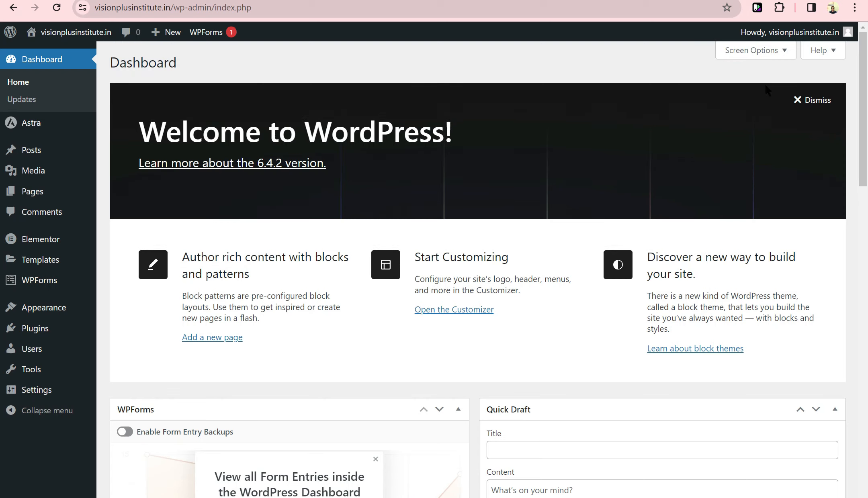
pyautogui.click(783, 60)
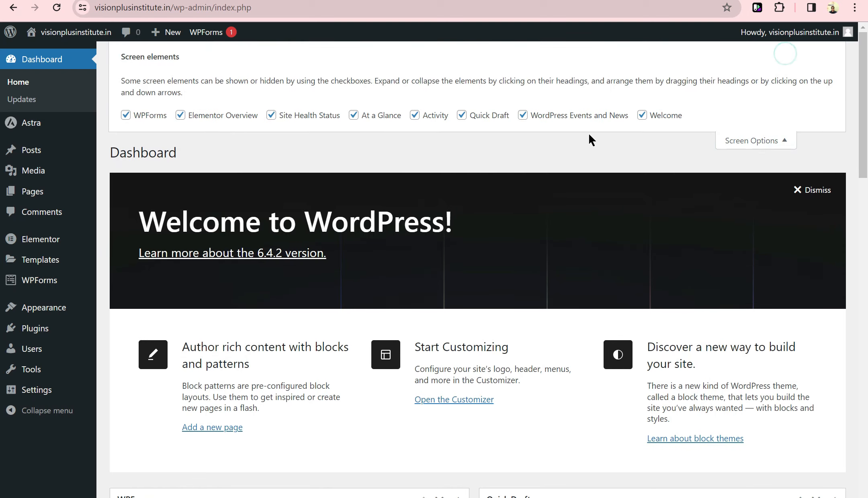
# Uncheck WPForms, Elementor Overview, Site Health, At a Glance, Activity, Quick Draft, Events and News, and Welcome.
pyautogui.doubleClick(127, 112)
pyautogui.click(181, 116)
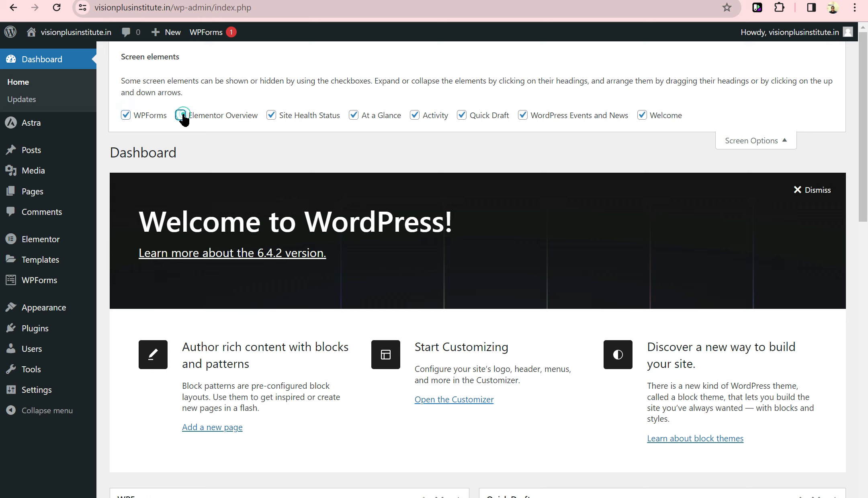
pyautogui.click(125, 115)
pyautogui.click(272, 115)
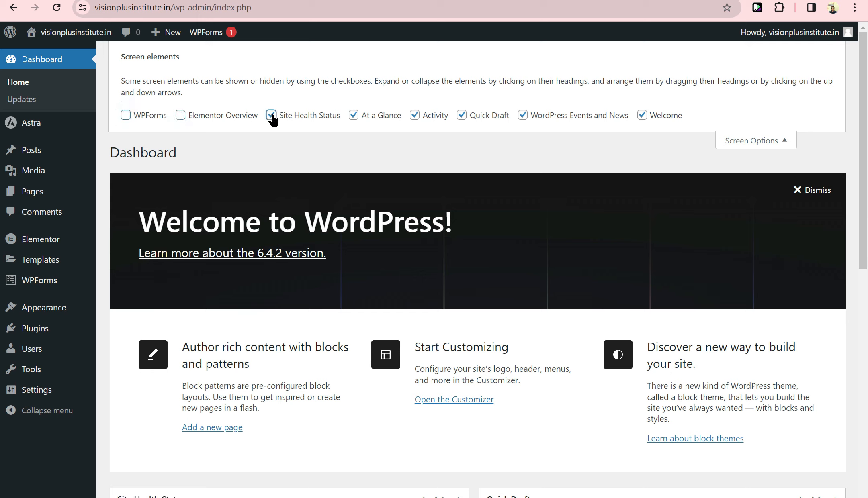
pyautogui.click(355, 116)
pyautogui.click(415, 116)
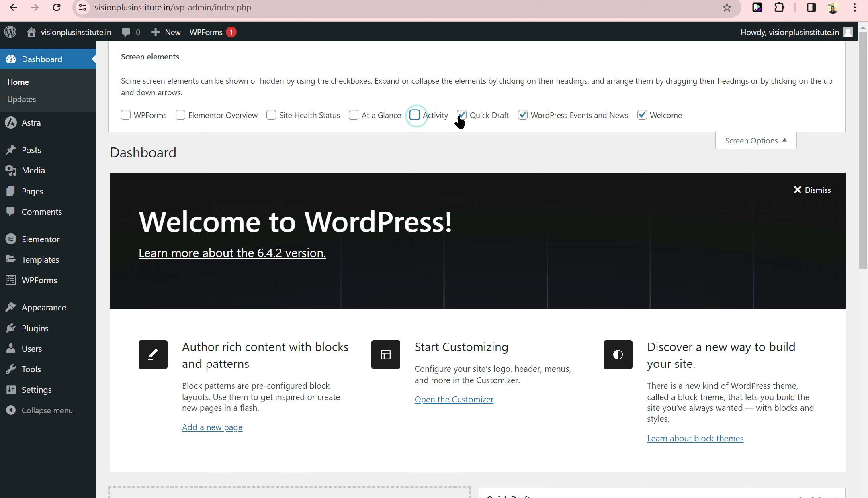
pyautogui.click(461, 116)
pyautogui.click(523, 116)
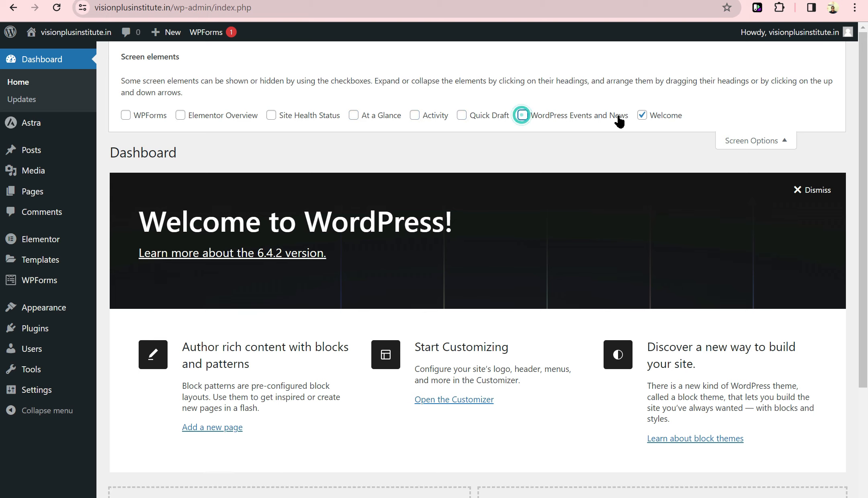
pyautogui.click(642, 116)
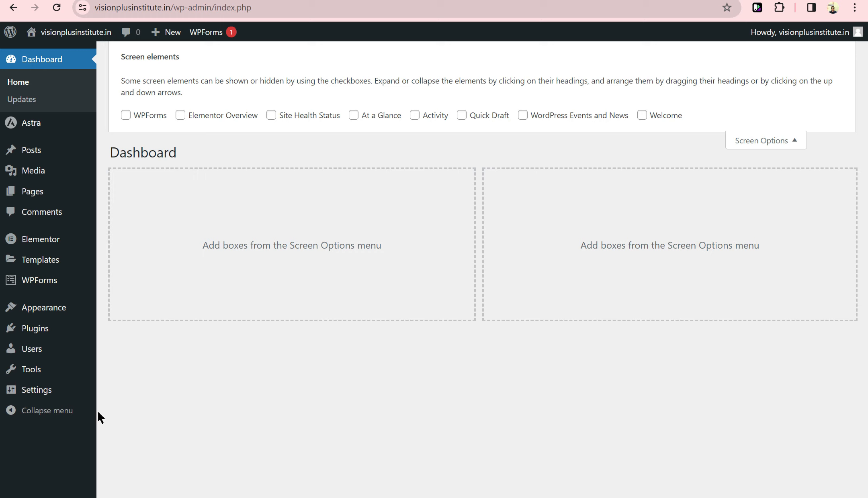
pyautogui.moveTo(30, 158)
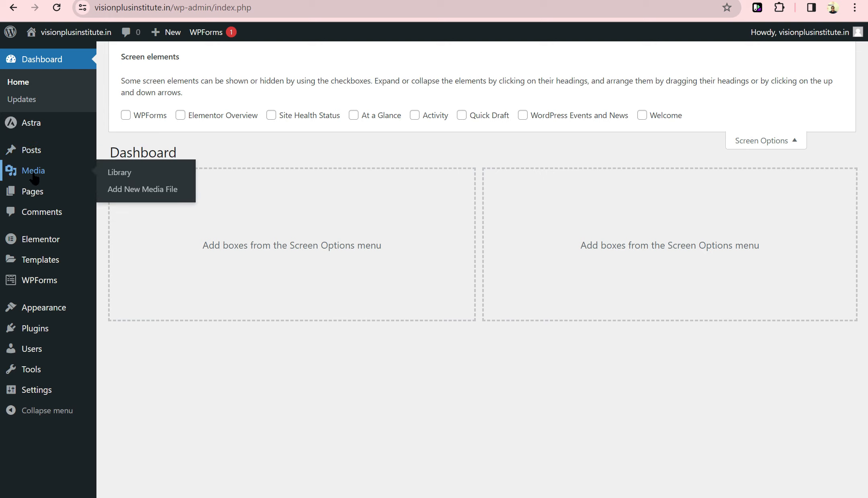
pyautogui.moveTo(33, 196)
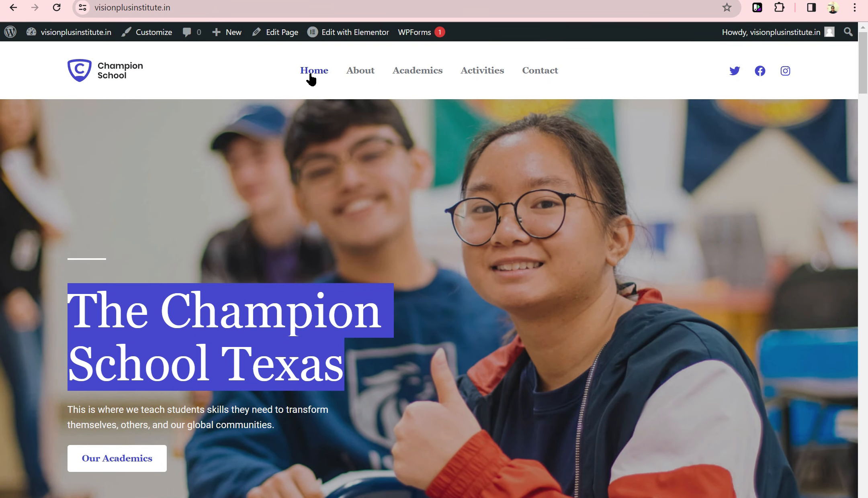
# Browse the live About, Contact and Home pages, then open the All Pages list.
pyautogui.click(360, 72)
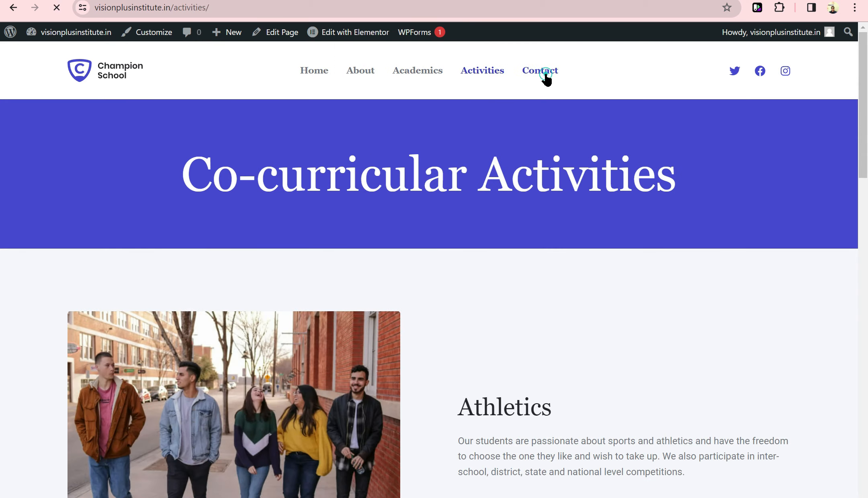
pyautogui.click(545, 76)
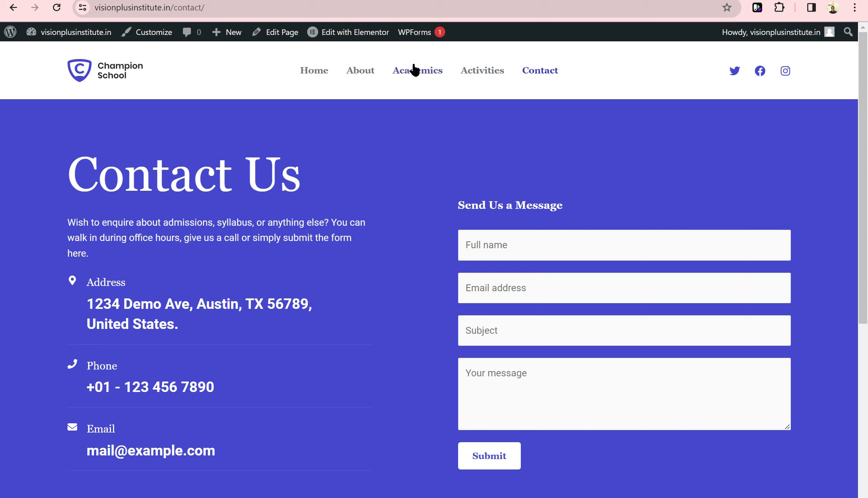
pyautogui.click(322, 75)
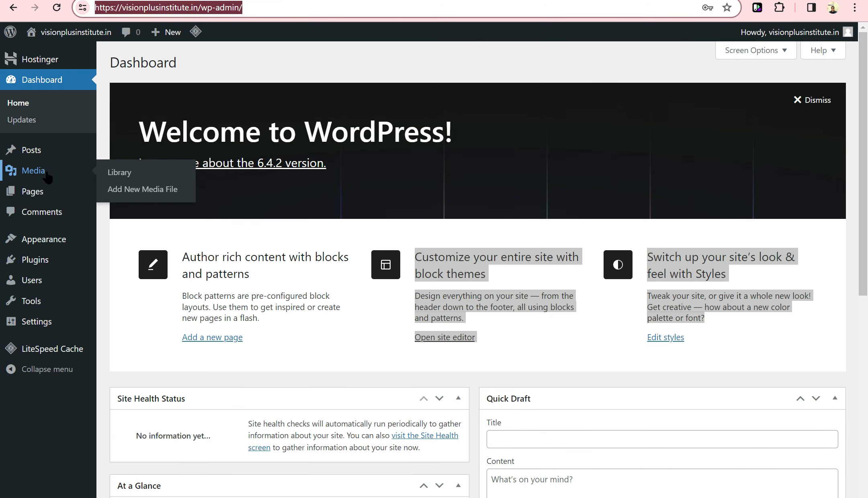
pyautogui.click(37, 194)
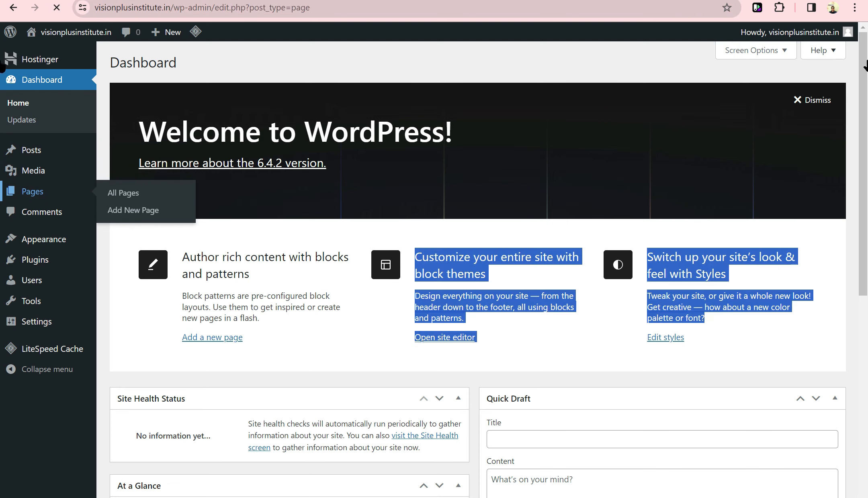
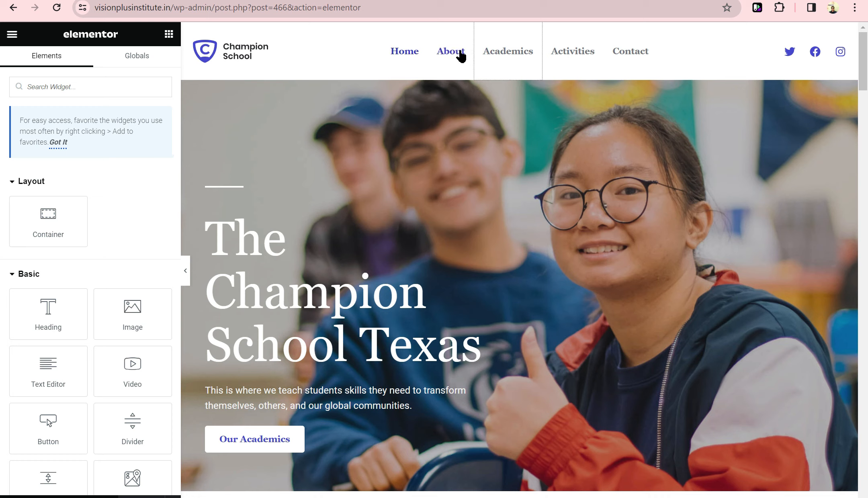
# Load the Home page in the Elementor editor and scroll down to the 'The Champion School Texas' hero.
pyautogui.click(460, 51)
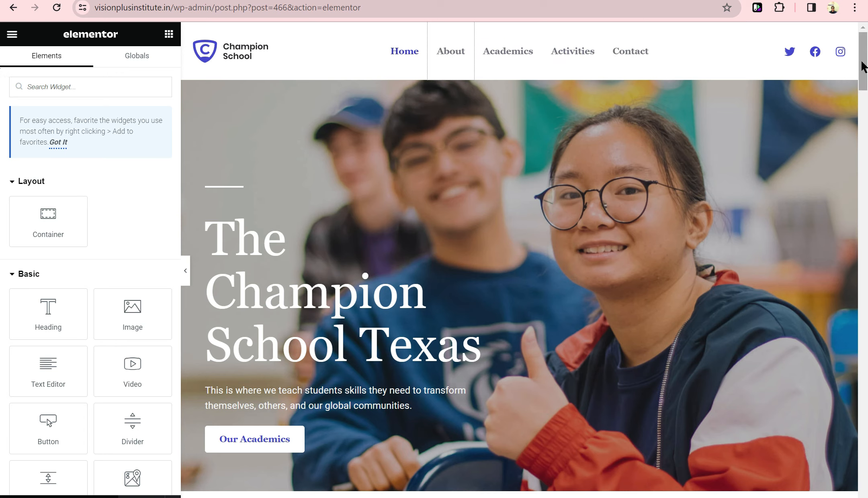
pyautogui.scroll(-1, 863, 67)
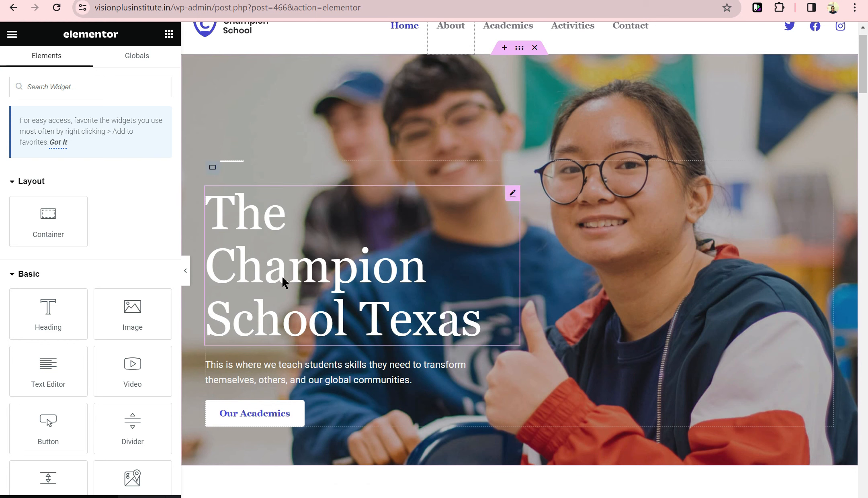
# Replace the hero heading title 'The Champion School Texas' with 'Mdmit Institute'.
pyautogui.click(282, 277)
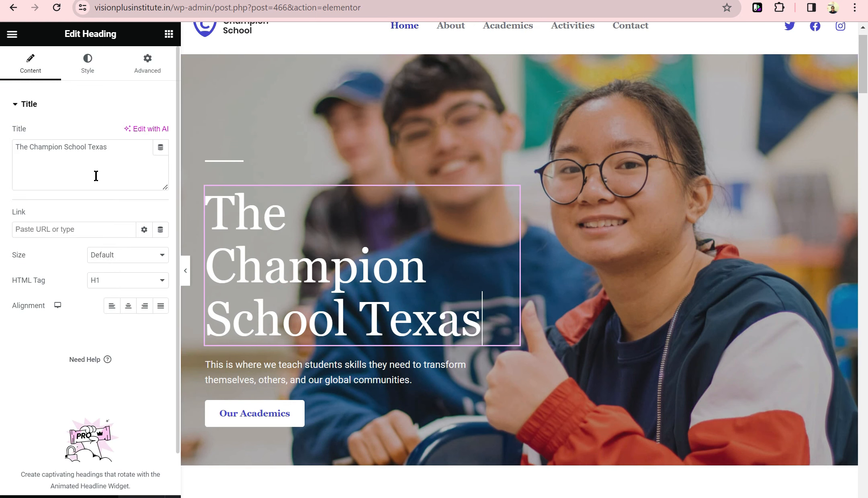
pyautogui.tripleClick(88, 146)
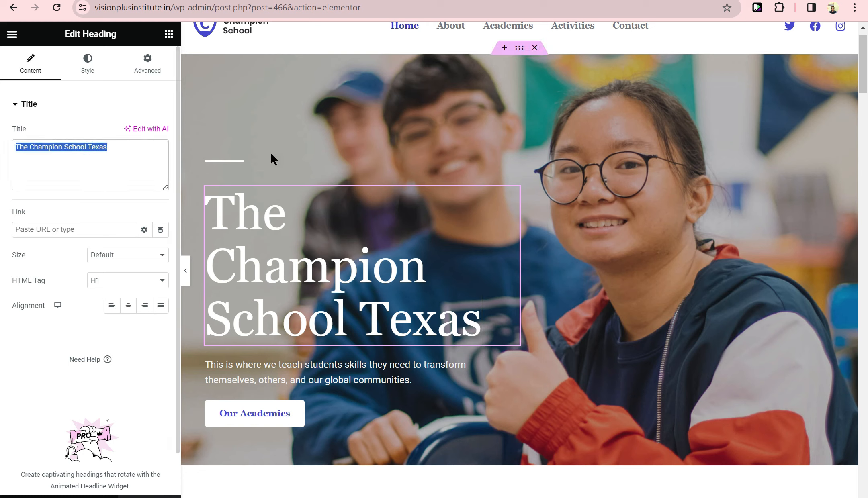
pyautogui.click(300, 284)
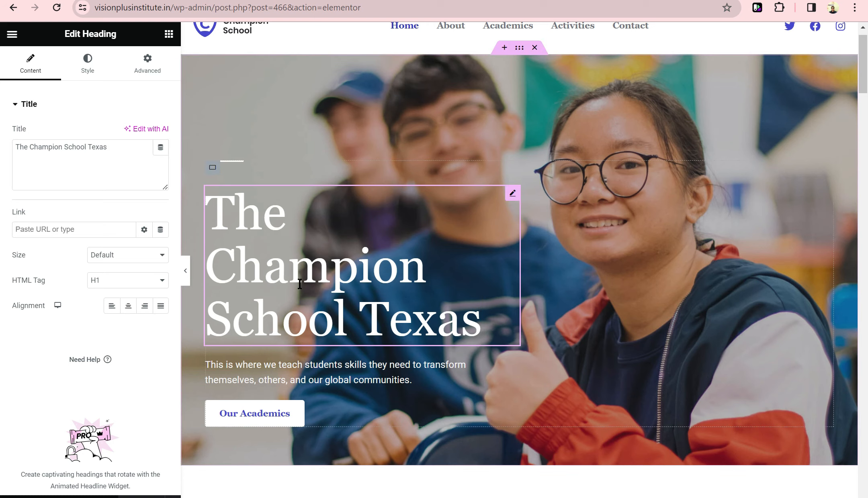
pyautogui.tripleClick(72, 147)
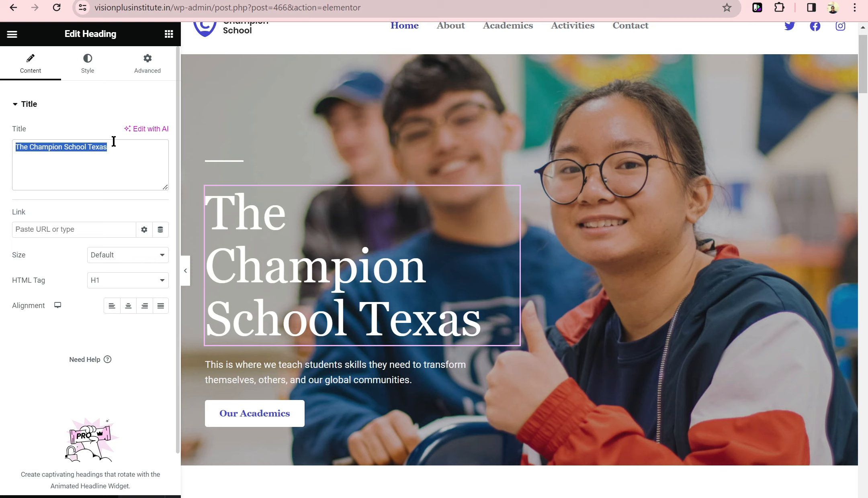
pyautogui.write('M')
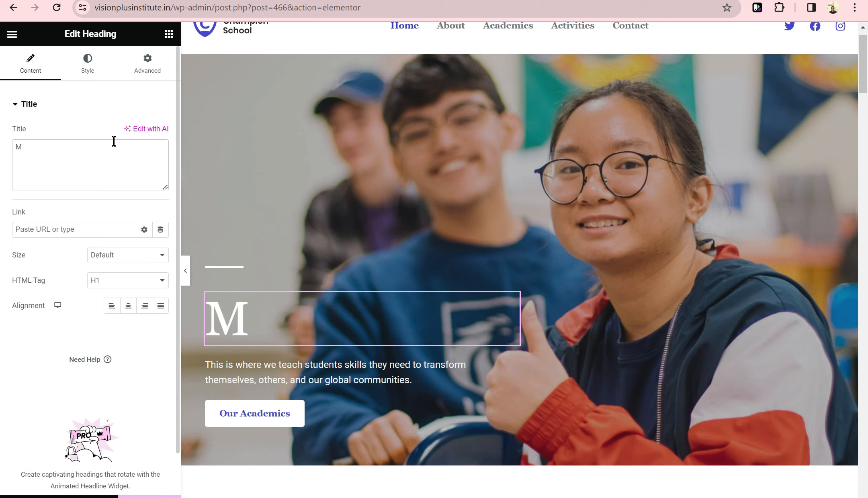
pyautogui.write('dmit')
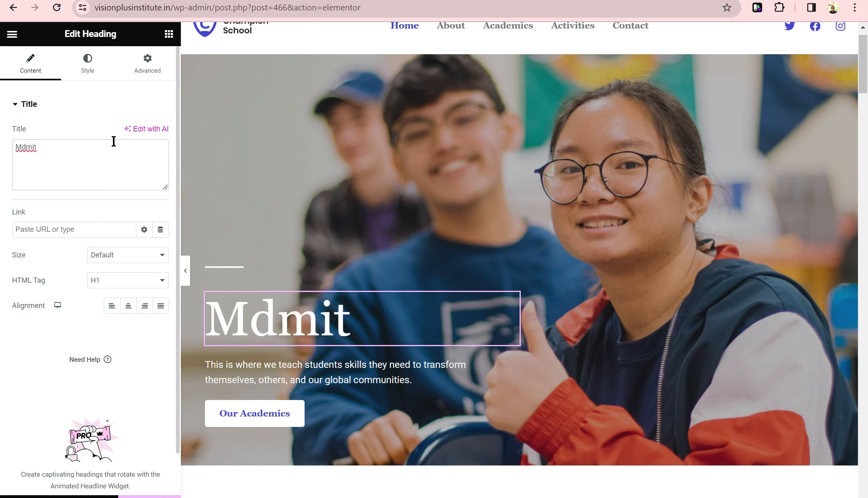
pyautogui.write(' In')
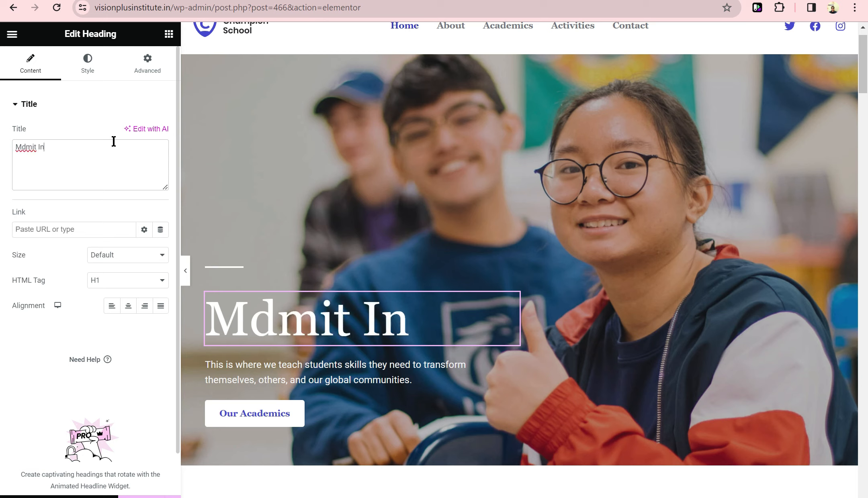
pyautogui.write('stitute')
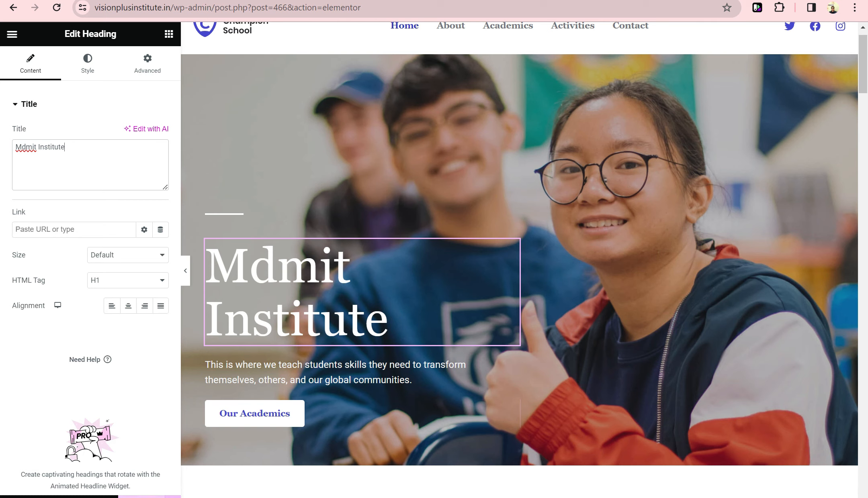
# Replace the two-line intro paragraph with a one-line self-introduction ending 'from mdmit'.
pyautogui.click(386, 370)
pyautogui.tripleClick(387, 368)
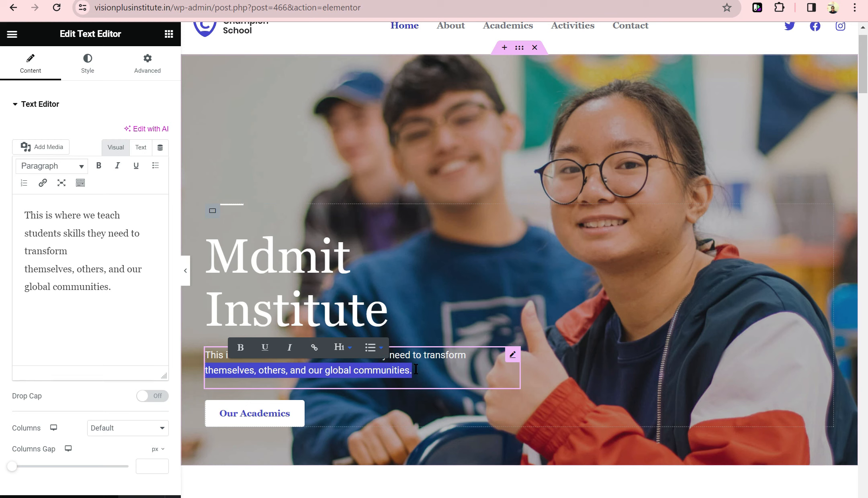
pyautogui.press('BackSpace')
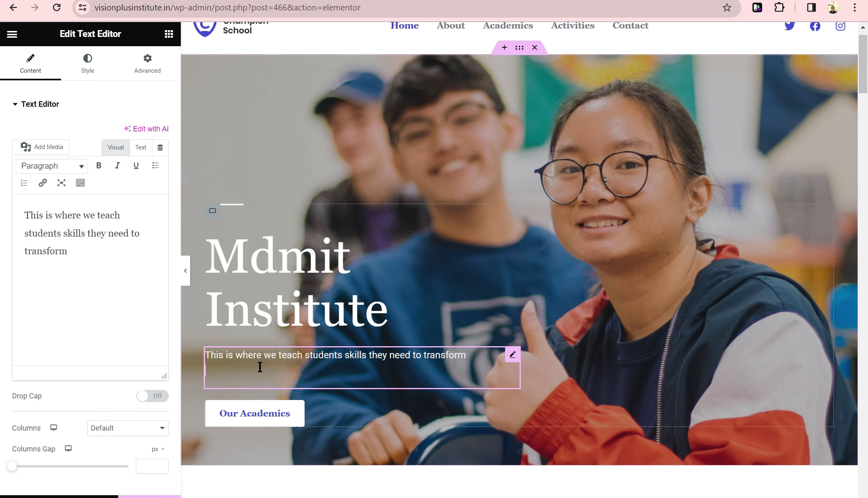
pyautogui.tripleClick(264, 355)
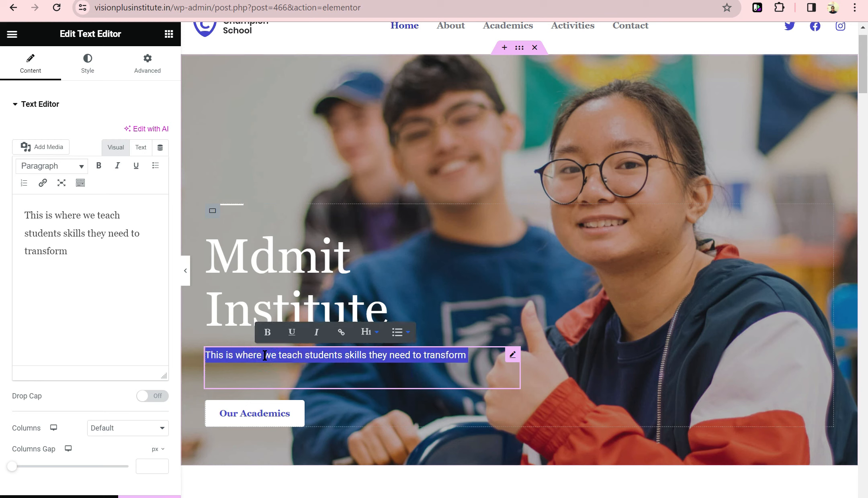
pyautogui.write('Hi my self alok f')
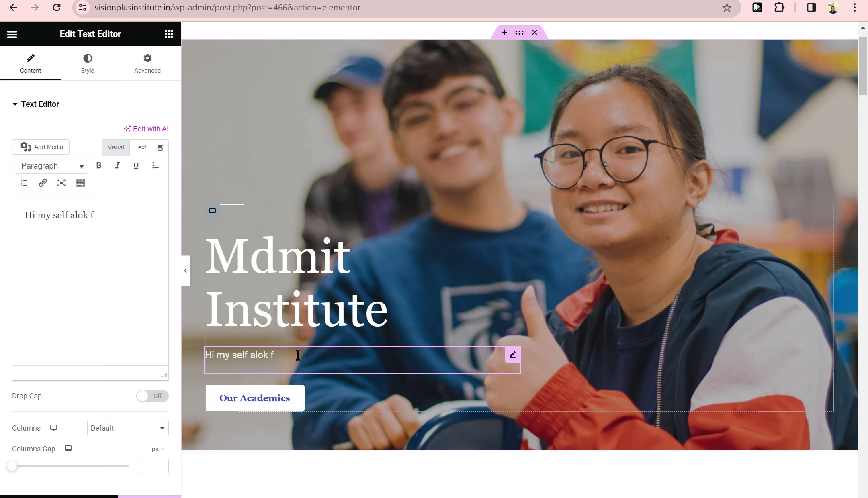
pyautogui.write('rom mdmit')
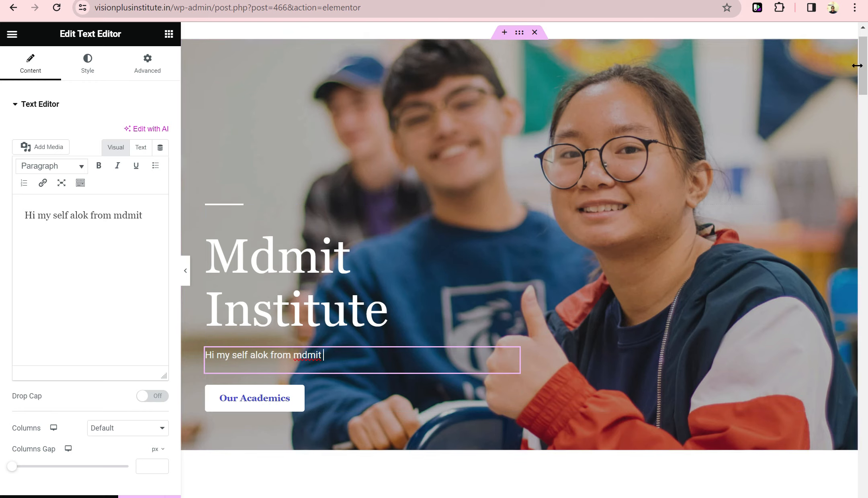
pyautogui.moveTo(861, 77); pyautogui.dragTo(1, 106)
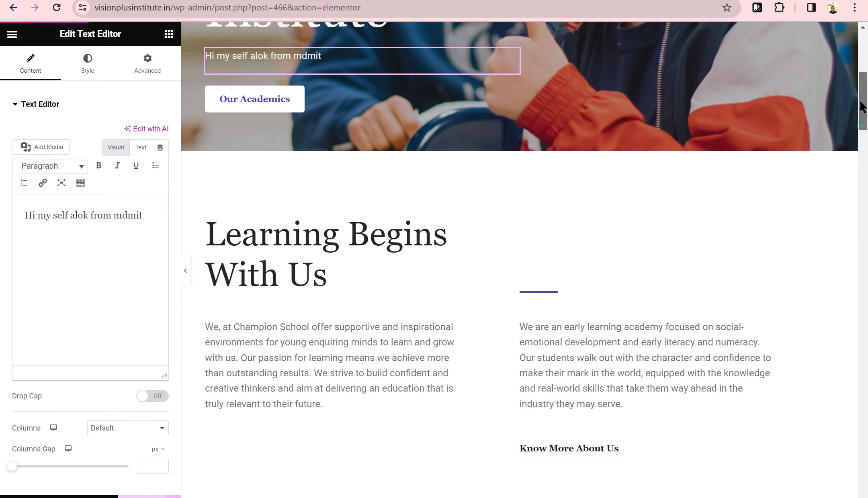
pyautogui.moveTo(861, 112); pyautogui.dragTo(863, 69)
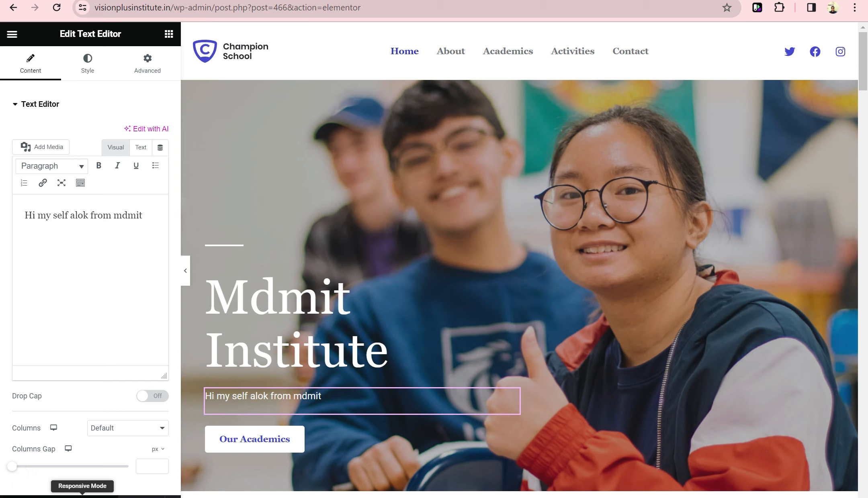
# Preview the edited page at tablet width, then at mobile width.
pyautogui.click(82, 496)
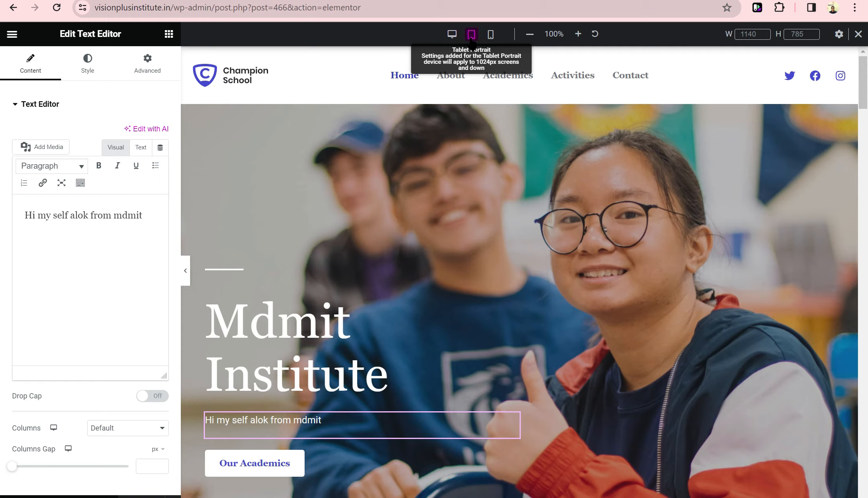
pyautogui.click(472, 37)
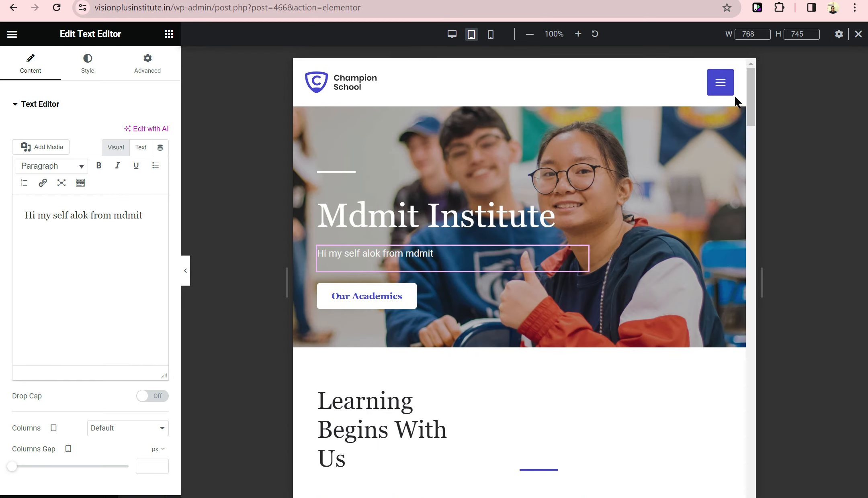
pyautogui.moveTo(751, 102); pyautogui.dragTo(643, 65)
pyautogui.click(491, 34)
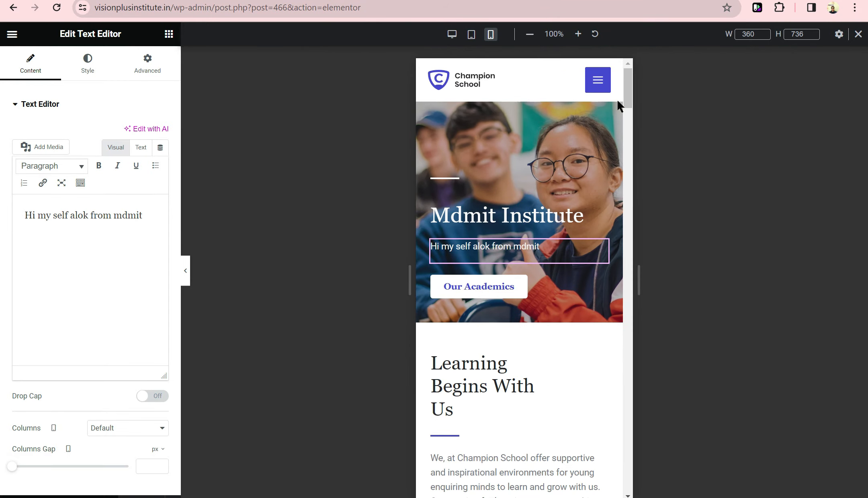
pyautogui.scroll(-10, 627, 91)
pyautogui.scroll(10, 627, 90)
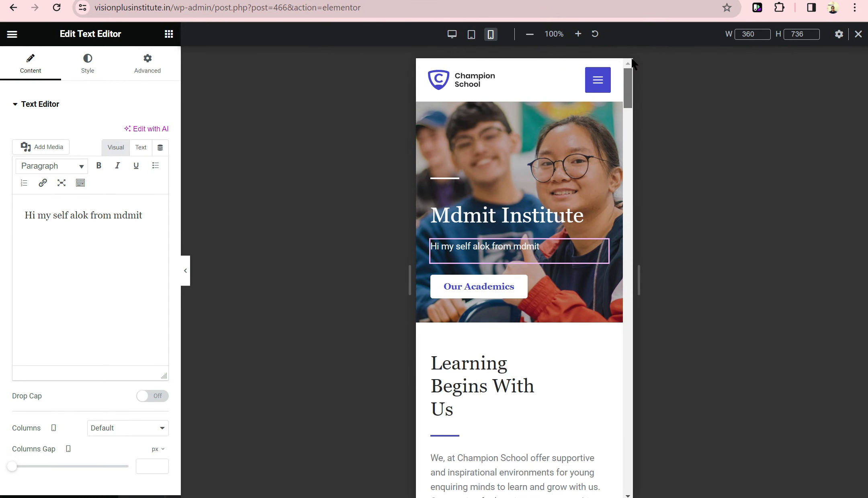
# Open and close the phone navigation menu, then return the preview to desktop width.
pyautogui.click(592, 89)
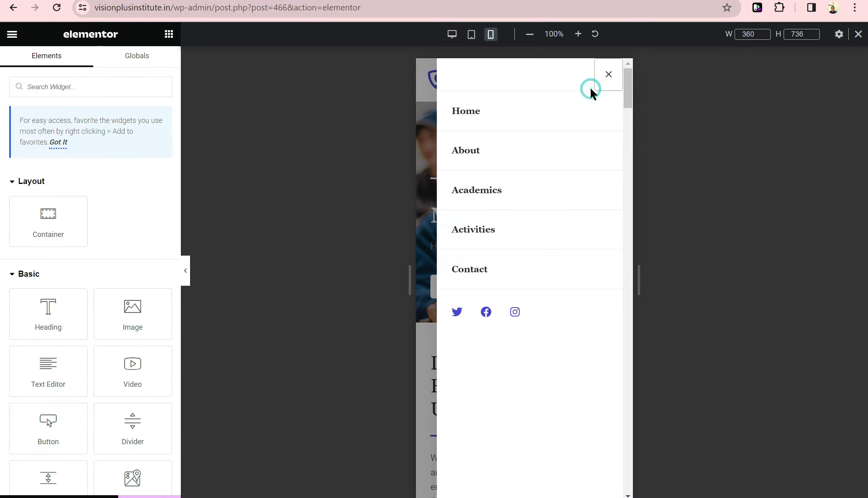
pyautogui.click(609, 75)
pyautogui.moveTo(630, 92)
pyautogui.mouseDown()
pyautogui.moveTo(641, 251)
pyautogui.moveTo(639, 86)
pyautogui.mouseUp()
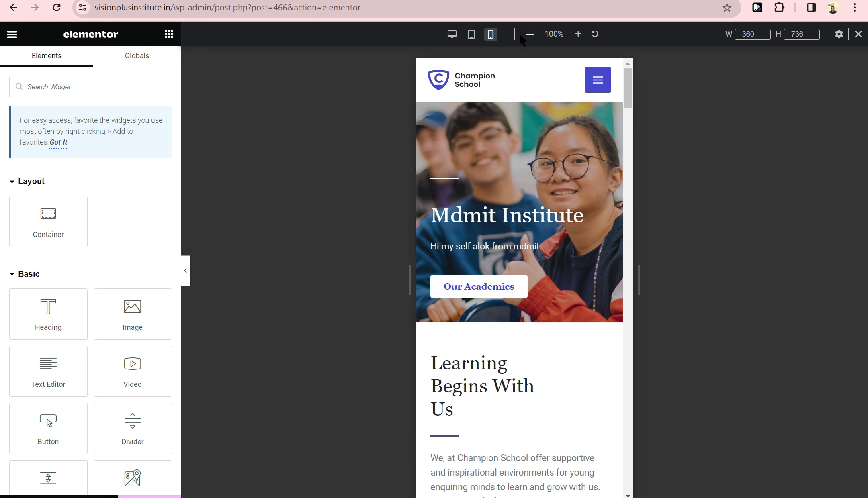
pyautogui.click(452, 34)
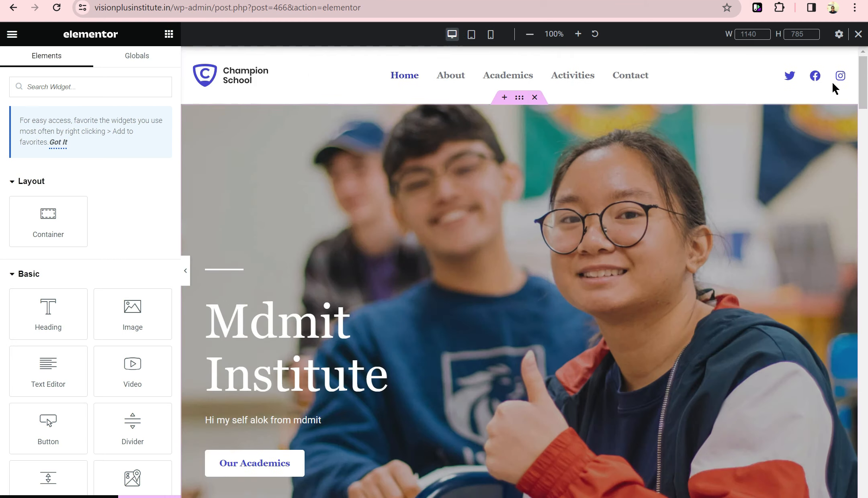
pyautogui.moveTo(864, 80); pyautogui.dragTo(1, 463)
pyautogui.moveTo(863, 477); pyautogui.dragTo(834, 168)
pyautogui.click(429, 205)
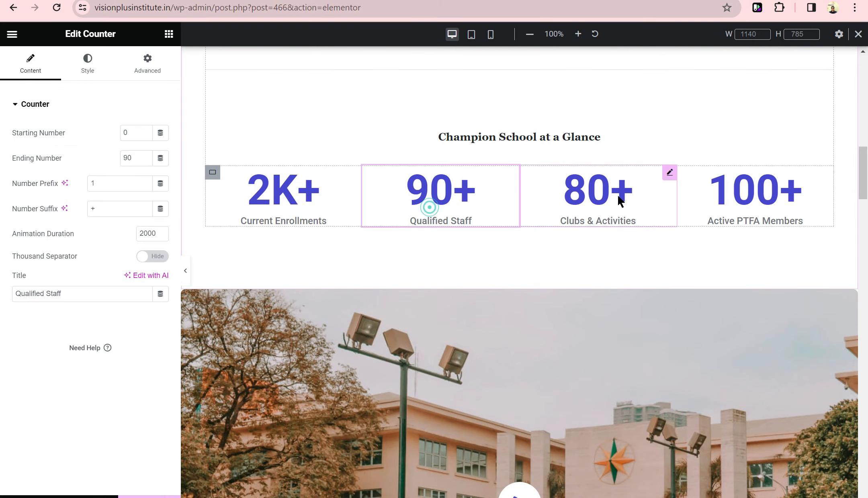
pyautogui.click(620, 194)
pyautogui.click(756, 187)
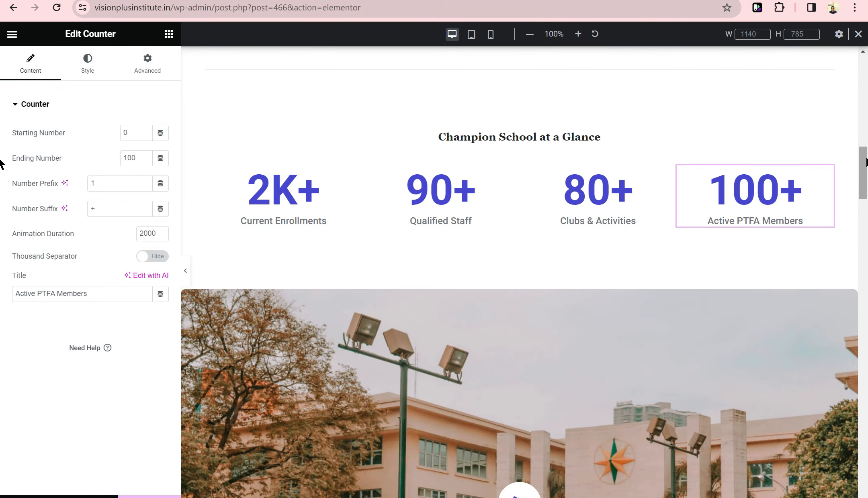
pyautogui.scroll(-15, 323, 381)
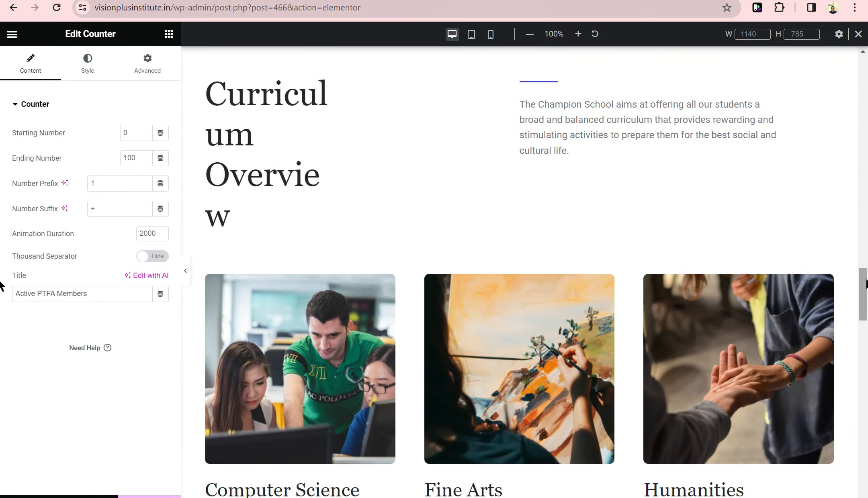
pyautogui.click(322, 381)
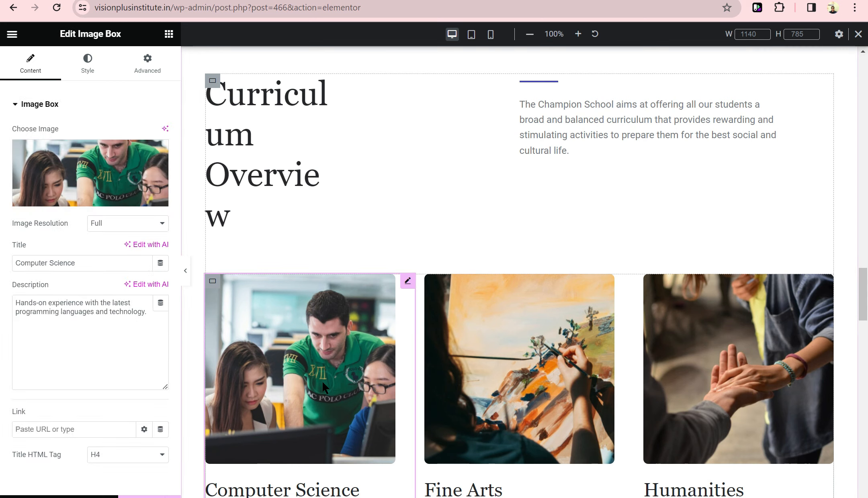
pyautogui.tripleClick(65, 262)
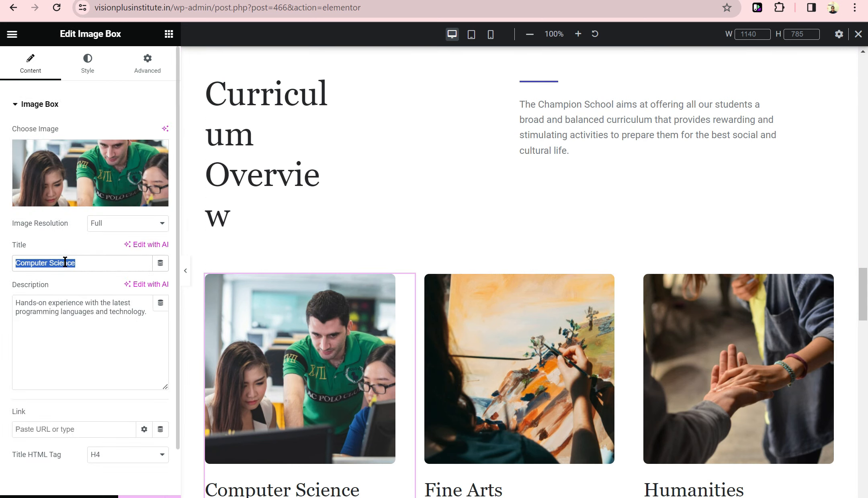
pyautogui.click(79, 309)
pyautogui.tripleClick(78, 310)
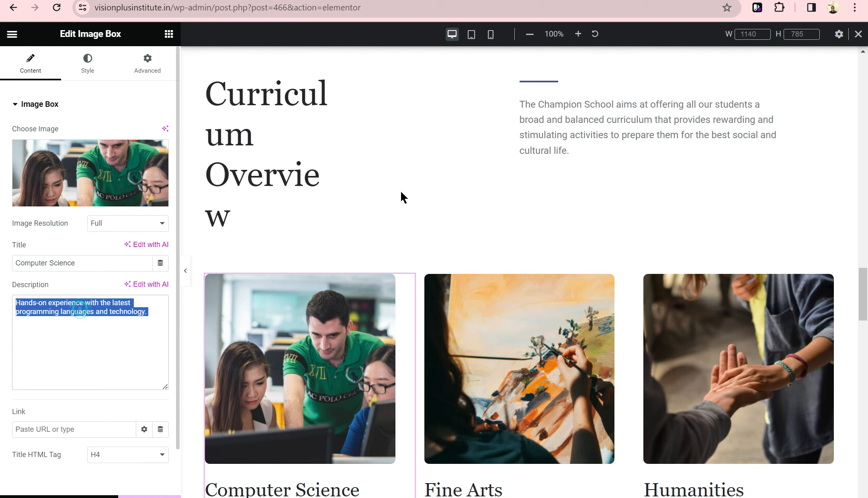
pyautogui.moveTo(864, 273); pyautogui.dragTo(864, 401)
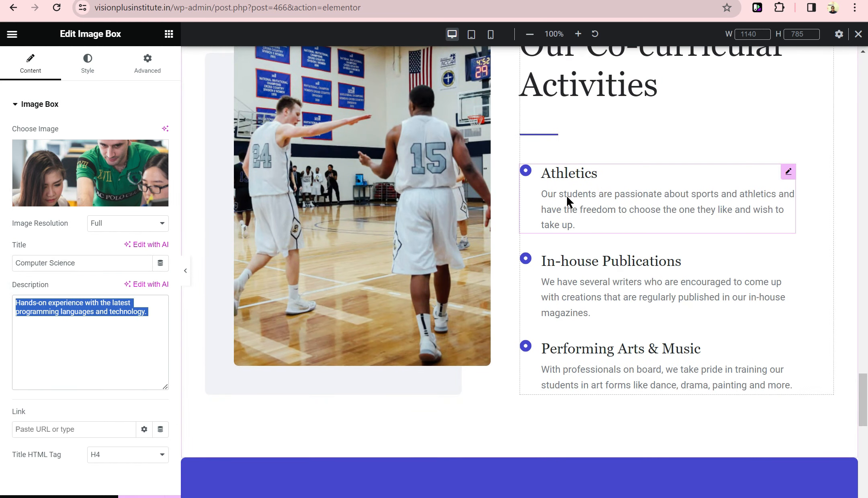
pyautogui.click(567, 197)
pyautogui.click(359, 204)
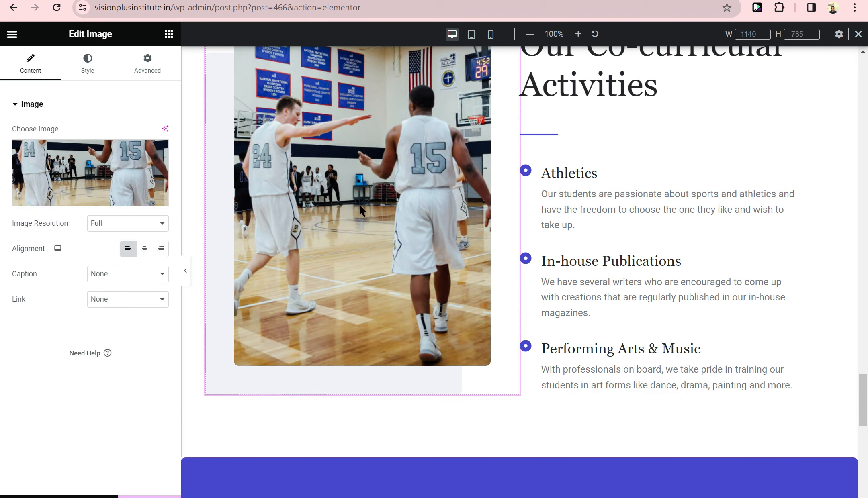
pyautogui.moveTo(77, 184)
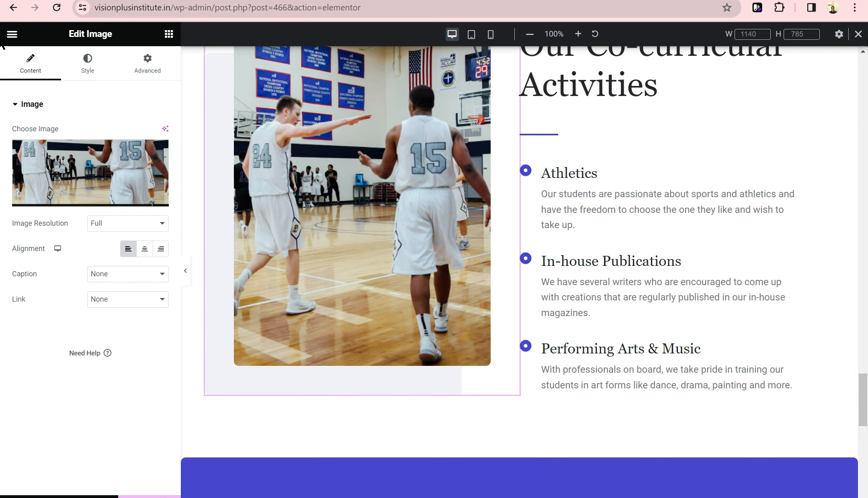
pyautogui.moveTo(864, 383); pyautogui.dragTo(866, 489)
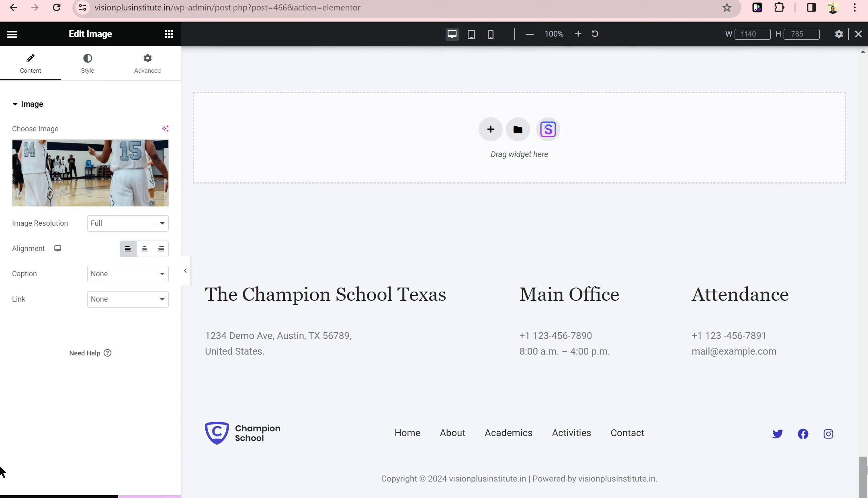
pyautogui.moveTo(864, 481); pyautogui.dragTo(860, 30)
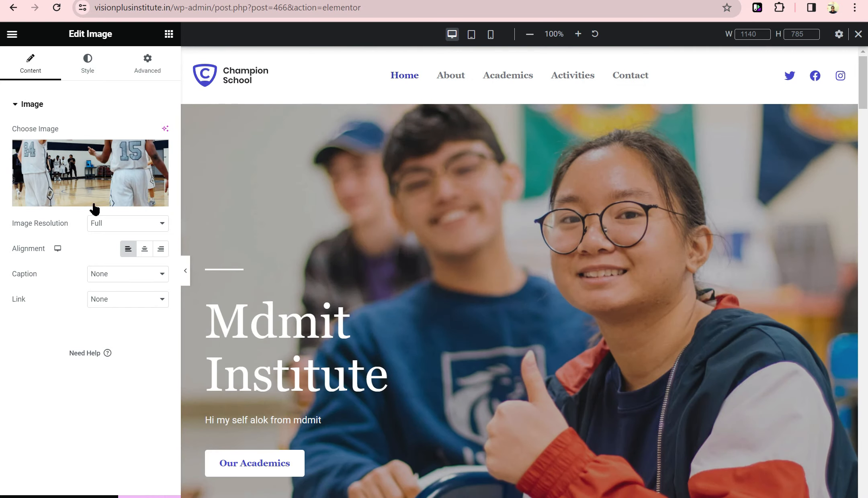
# Leave Elementor, reload the live home page, then open Appearance > Customize.
pyautogui.click(13, 7)
pyautogui.click(488, 83)
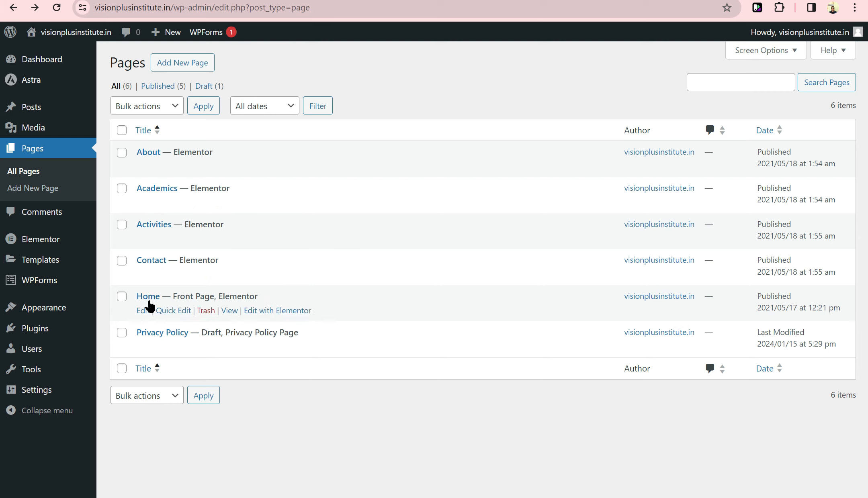
pyautogui.click(627, 1)
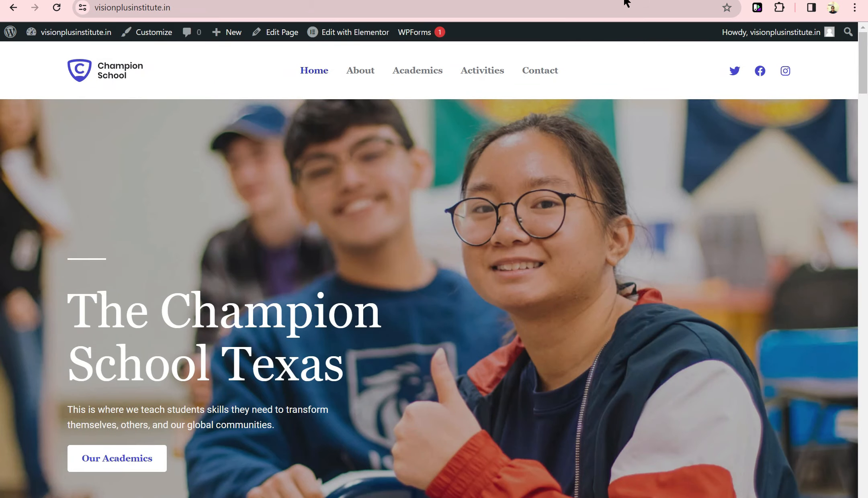
pyautogui.click(344, 5)
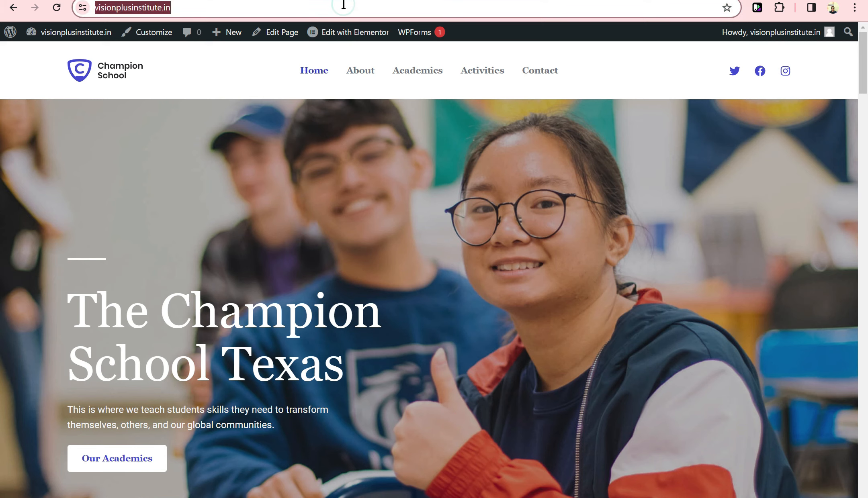
pyautogui.press('Return')
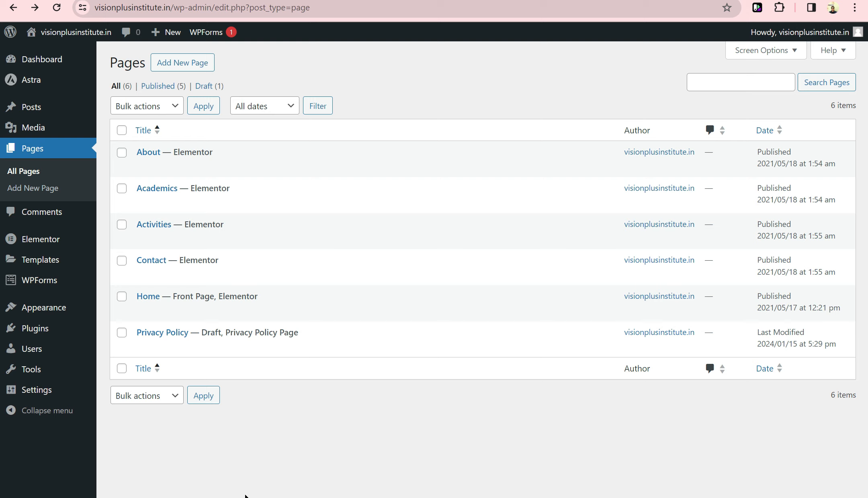
pyautogui.moveTo(48, 316)
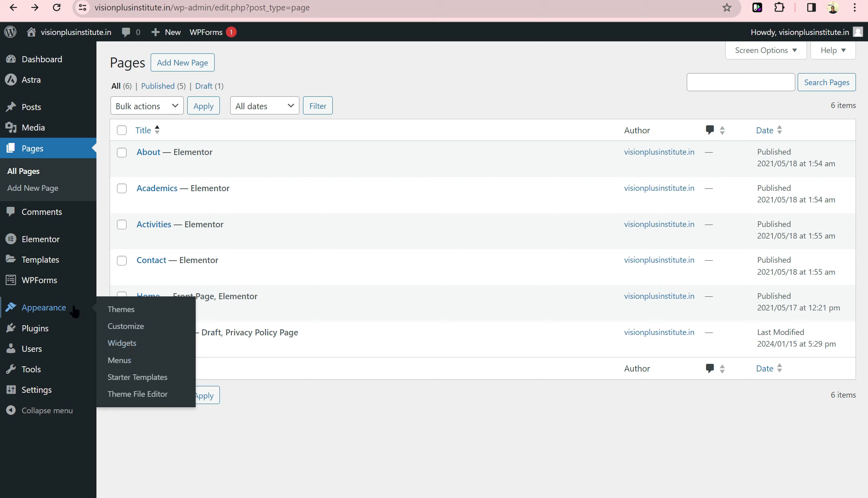
pyautogui.click(123, 327)
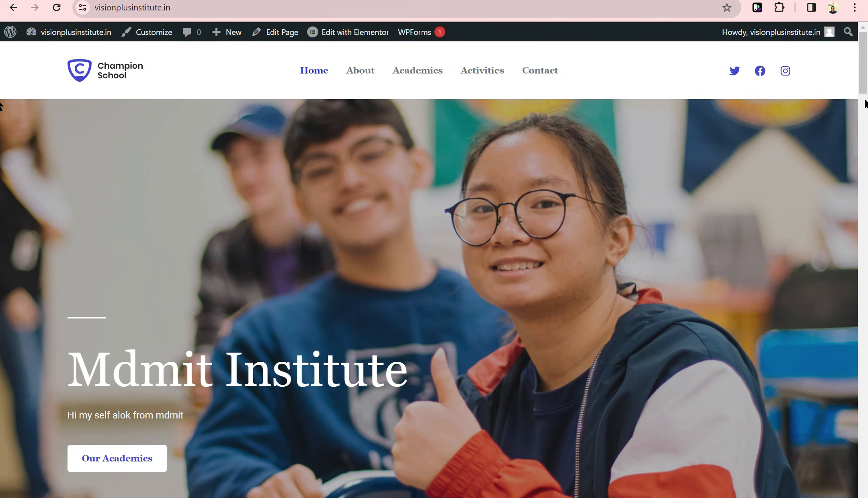
# Check the Mdmit Institute home page down to its footer, then open the Customizer's Footer Builder.
pyautogui.moveTo(865, 89); pyautogui.dragTo(865, 497)
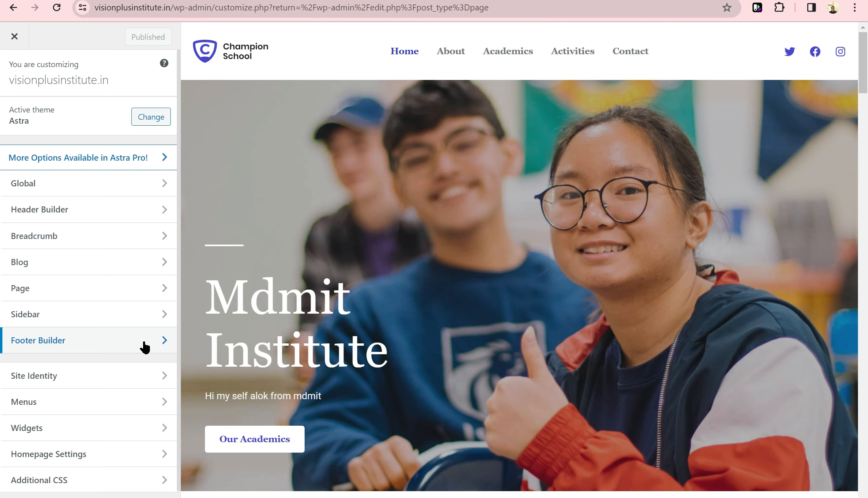
pyautogui.click(145, 348)
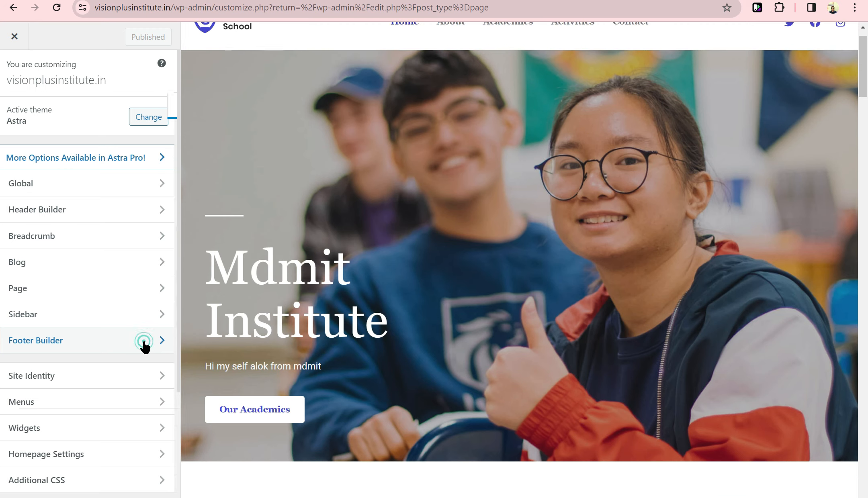